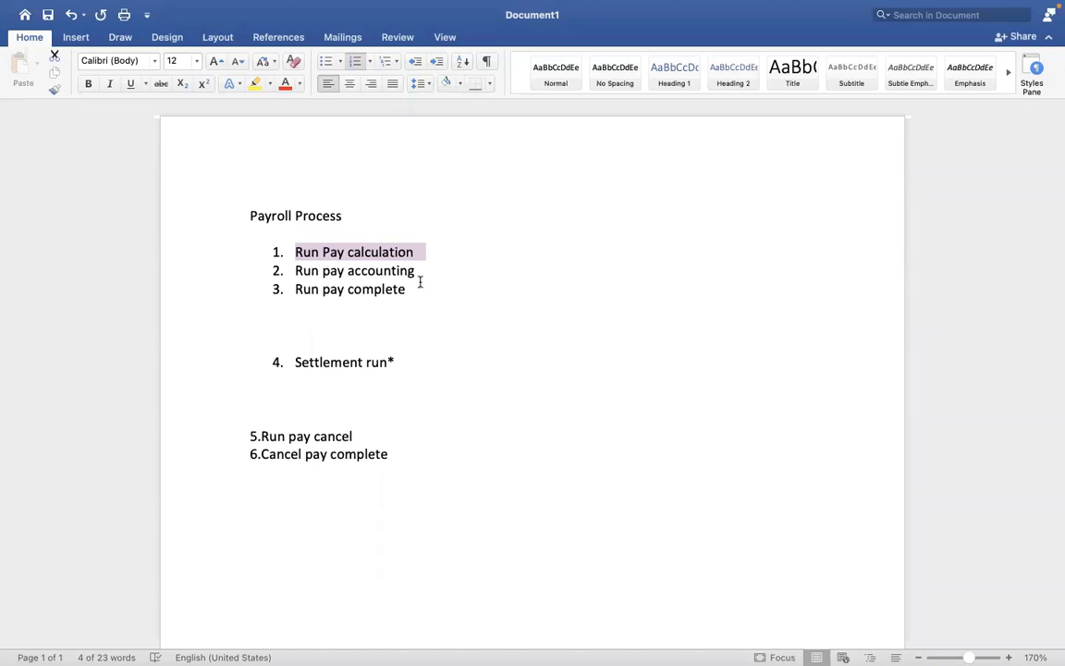
Switch from the Payroll Process document to Workday and open the Run Pay Calculation task by searching for "run pay calcu".
{"action": "left_click", "coordinate": [432, 322]}
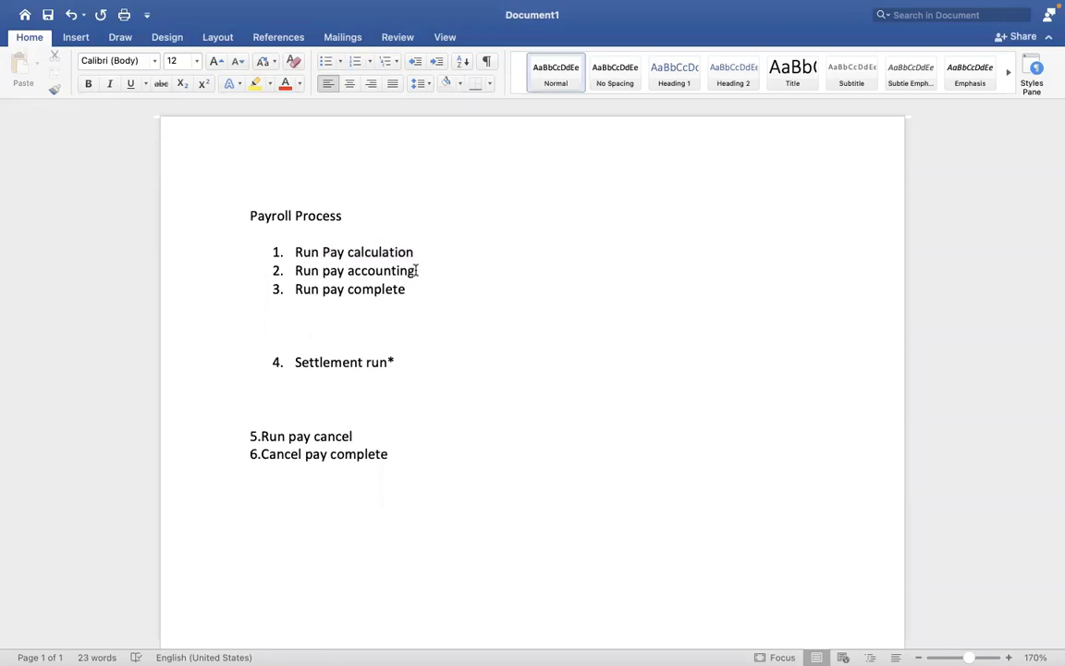
{"action": "left_click_drag", "start_coordinate": [418, 270], "coordinate": [296, 272]}
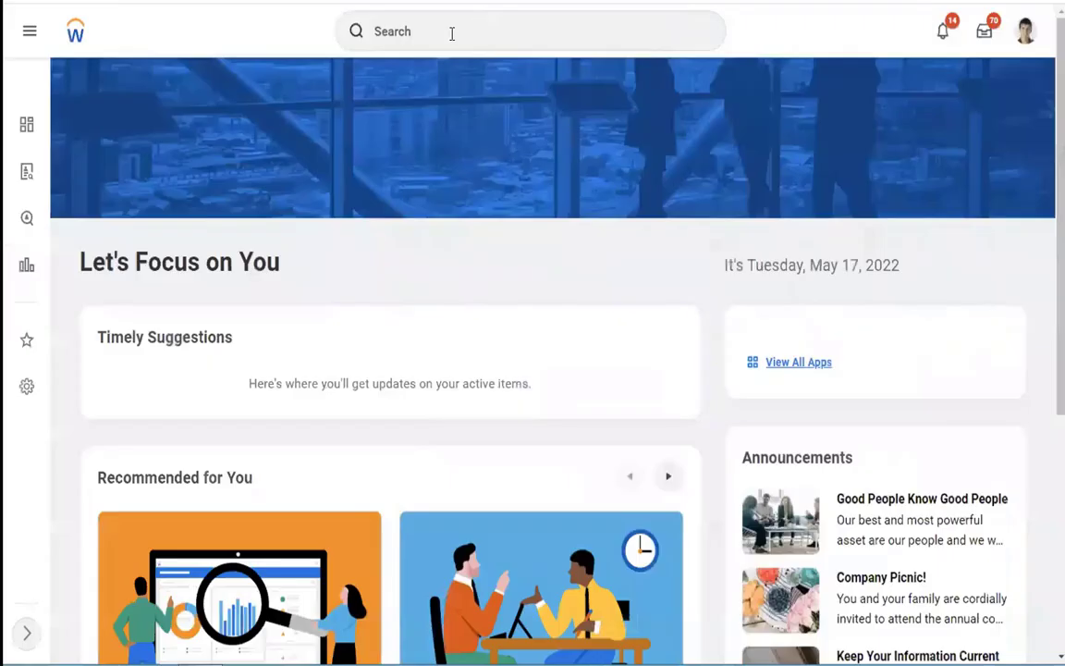
{"action": "left_click", "coordinate": [451, 33]}
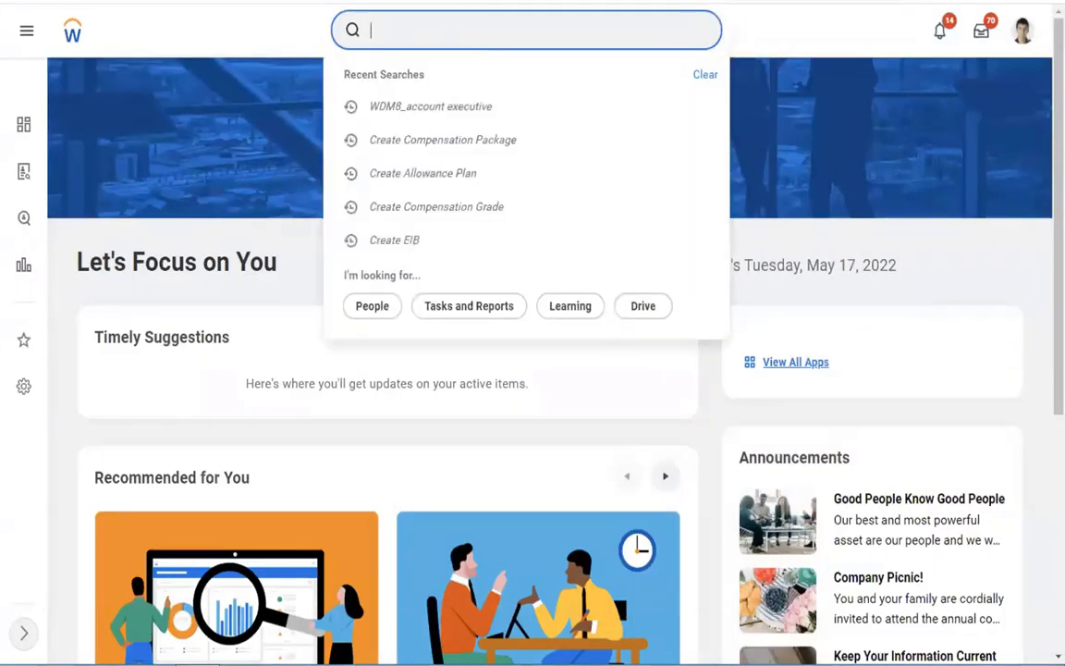
{"action": "type", "text": "run pay calcu"}
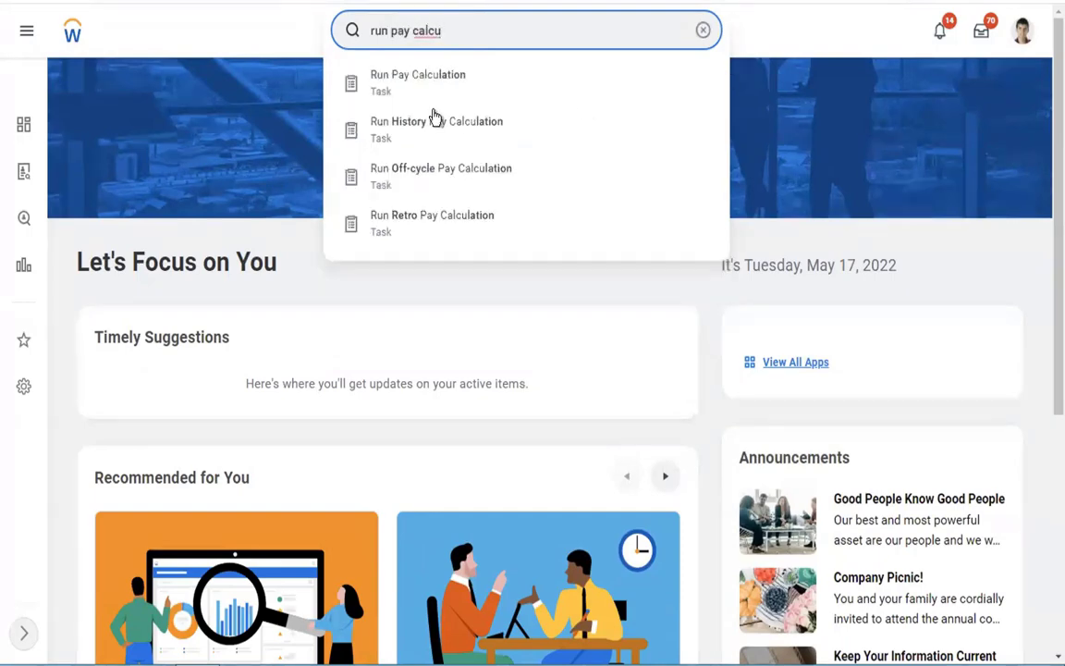
{"action": "left_click", "coordinate": [411, 92]}
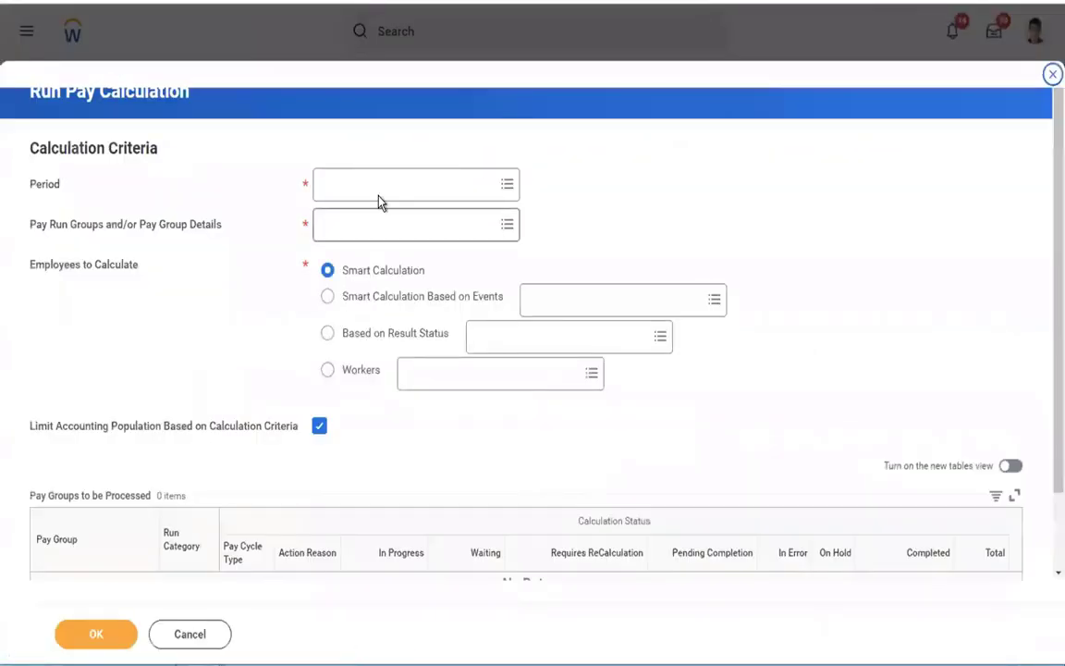
Set the calculation period to 01/01/2019 - 01/15/2019 (Semi-monthly) from the periods to calculate.
{"action": "left_click", "coordinate": [375, 196]}
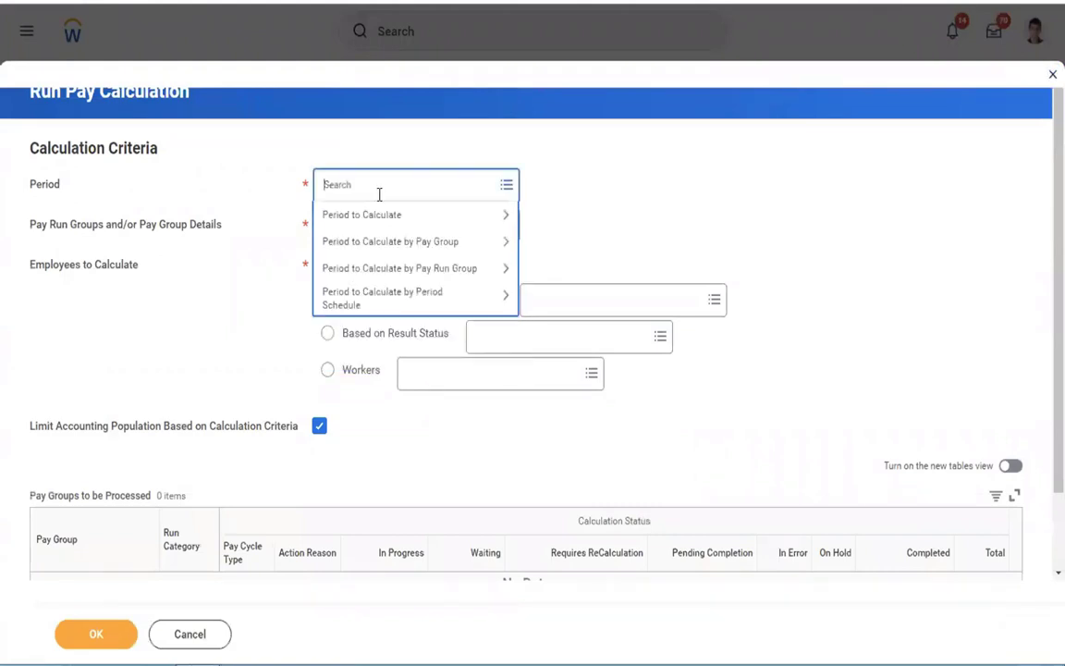
{"action": "left_click", "coordinate": [421, 224]}
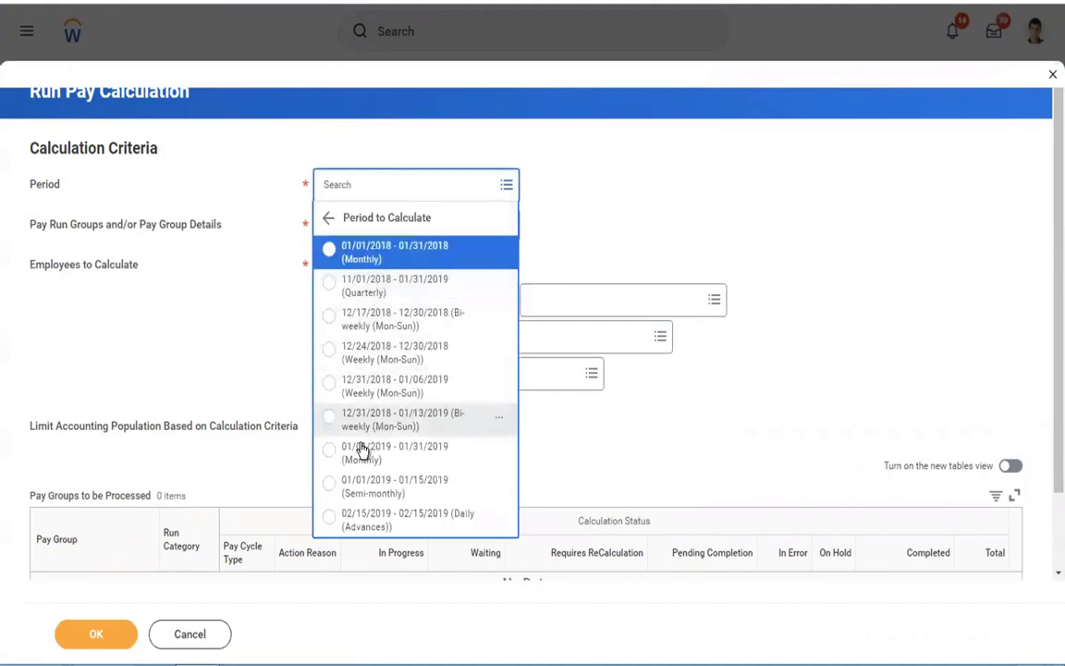
{"action": "left_click", "coordinate": [379, 495]}
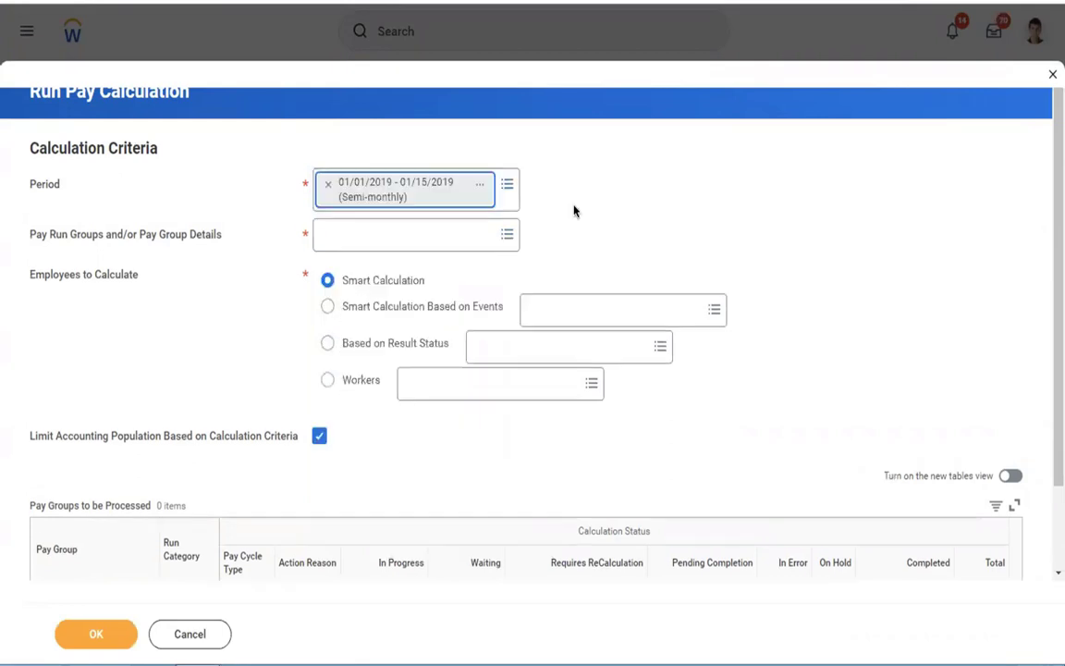
Choose the pay group detail USA Semi-monthly Professional Corporate: Regular (Semi-monthly) for the calculation.
{"action": "left_click", "coordinate": [414, 234]}
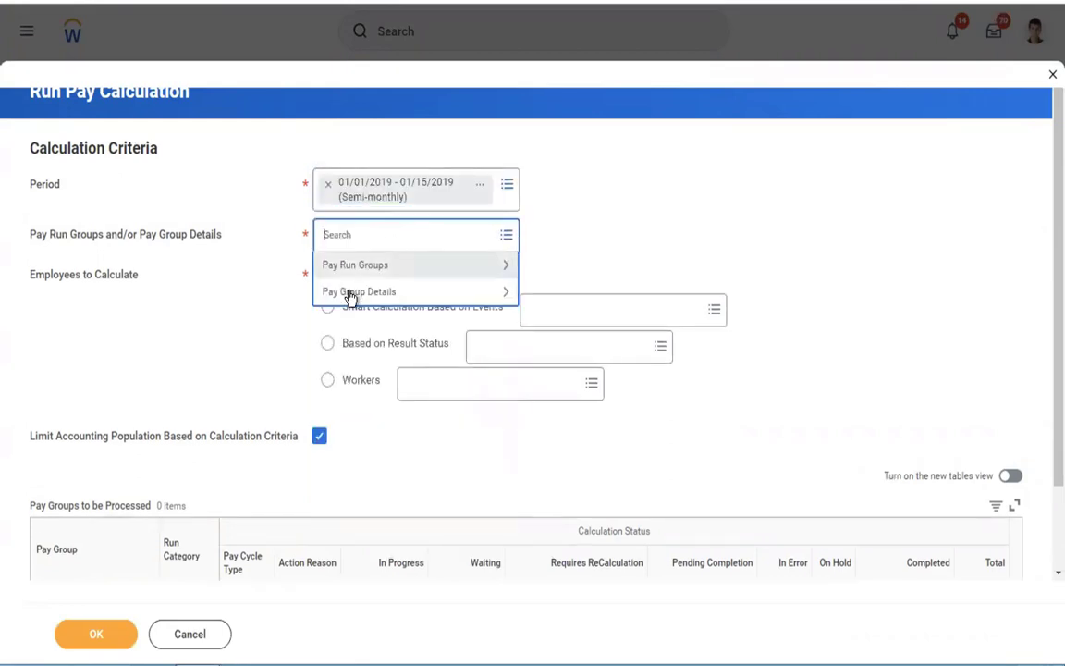
{"action": "left_click", "coordinate": [351, 296]}
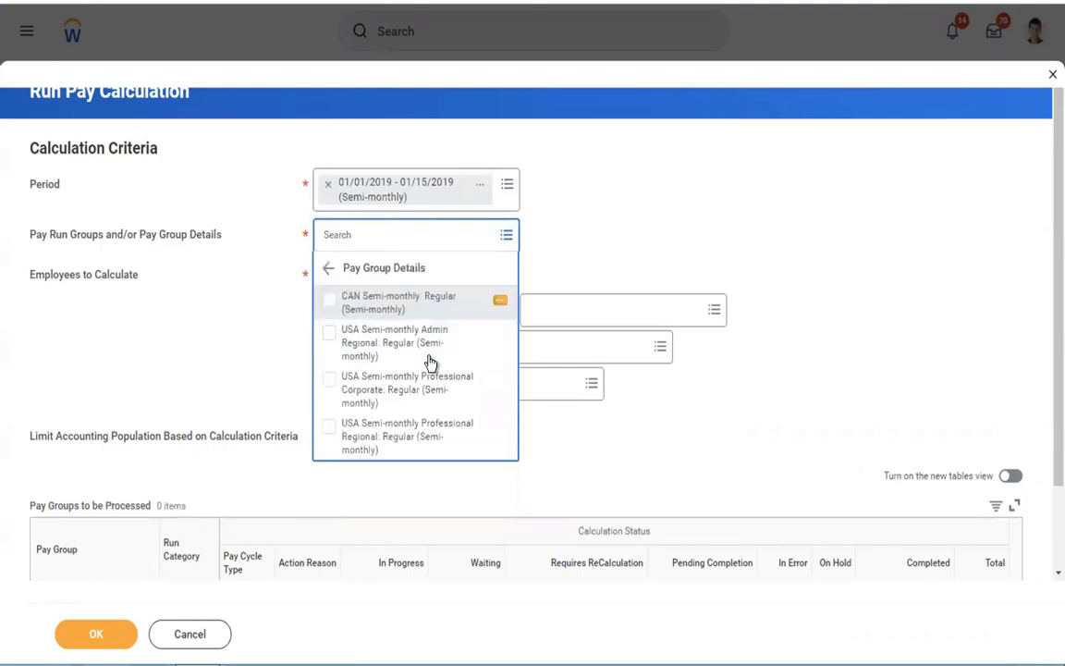
{"action": "left_click", "coordinate": [398, 396]}
{"action": "left_click", "coordinate": [213, 255]}
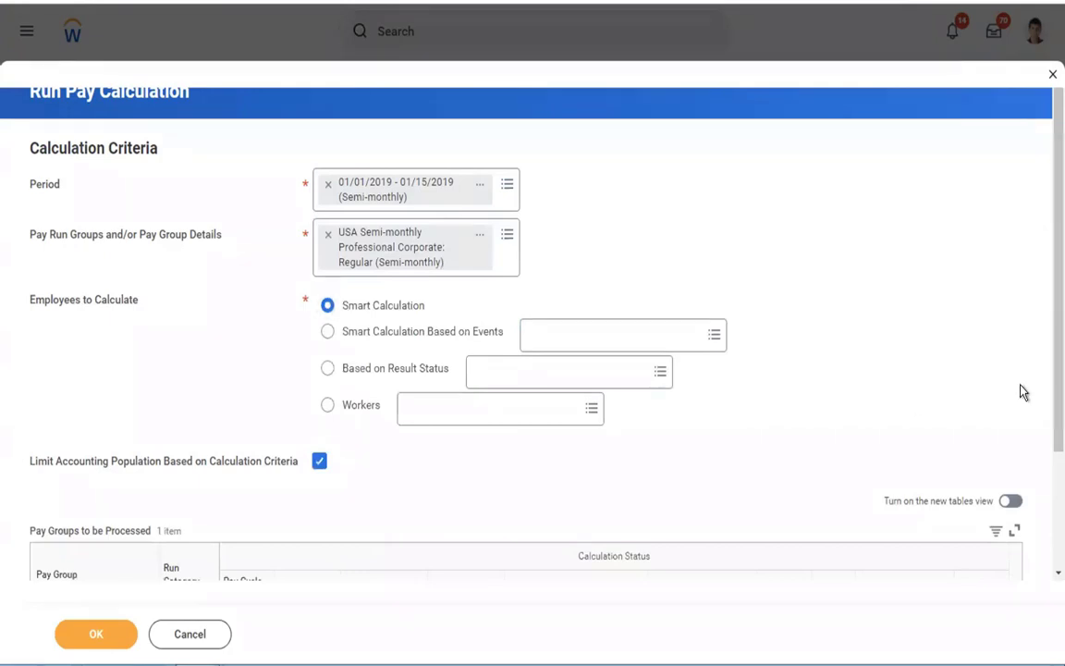
Submit the pay calculation with Smart Calculation and refresh its background process until it finishes.
{"action": "scroll", "coordinate": [1054, 390], "scroll_direction": "down", "scroll_amount": 3}
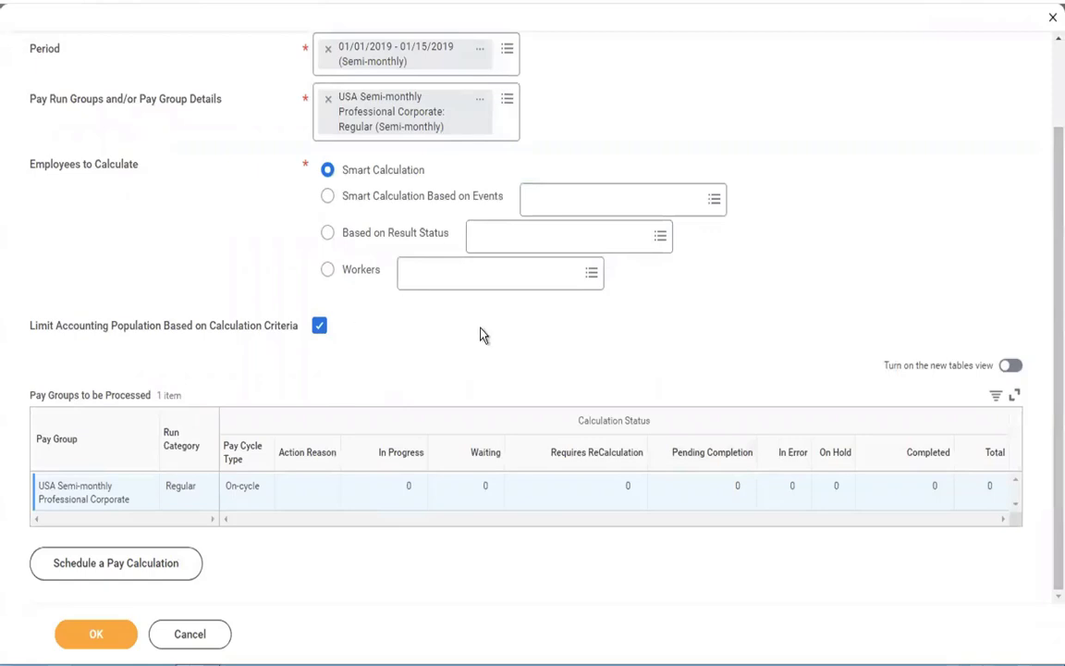
{"action": "left_click", "coordinate": [97, 643]}
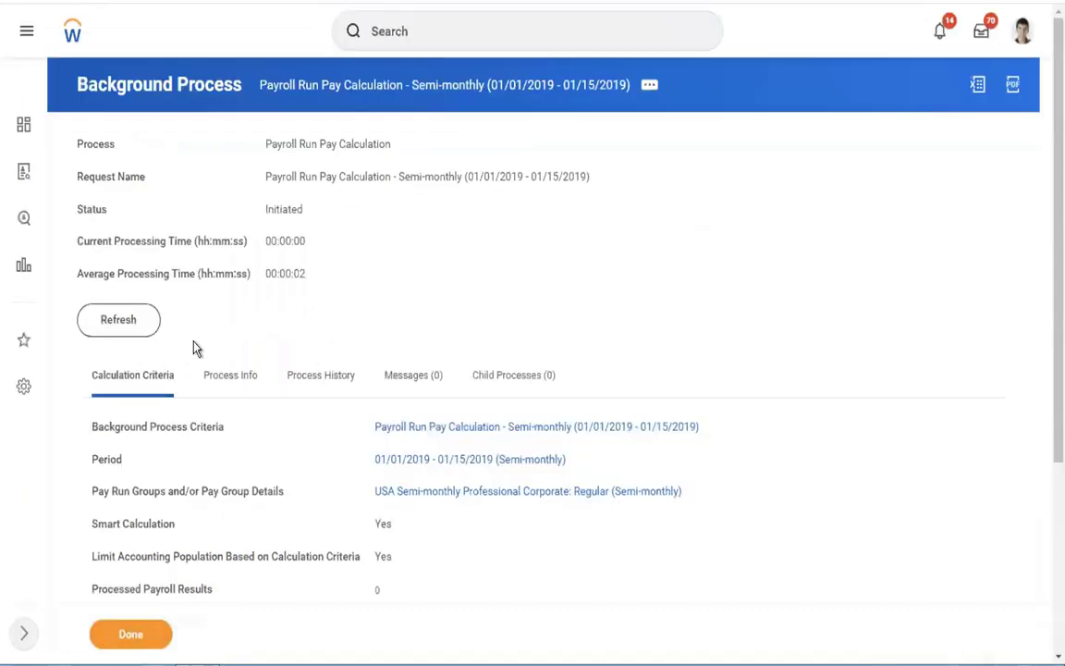
{"action": "left_click", "coordinate": [128, 320]}
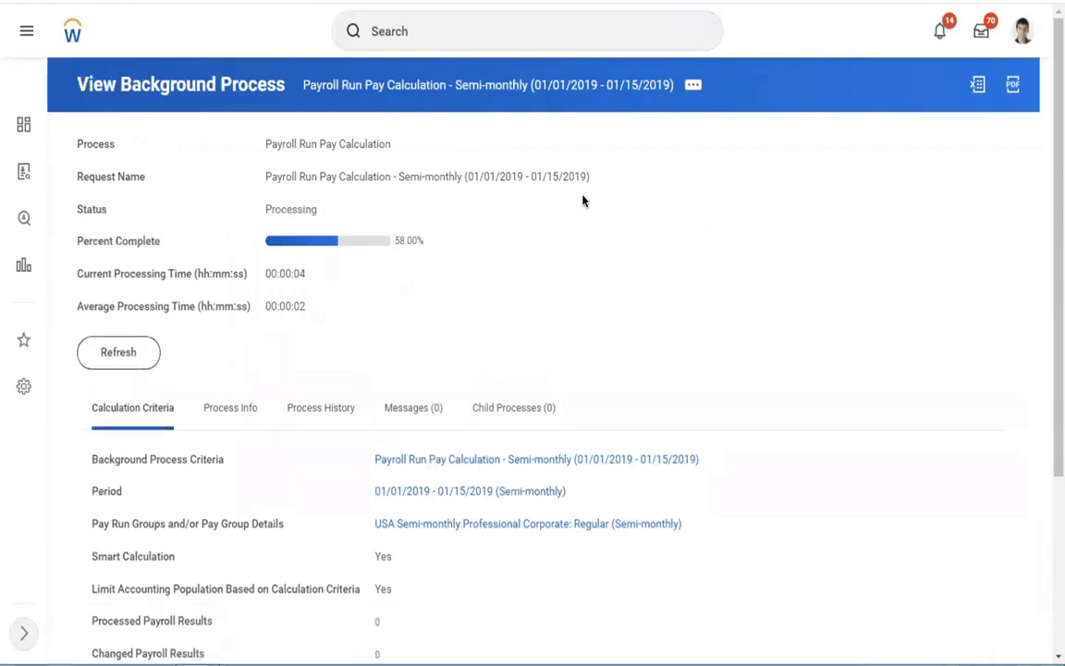
{"action": "left_click", "coordinate": [104, 356]}
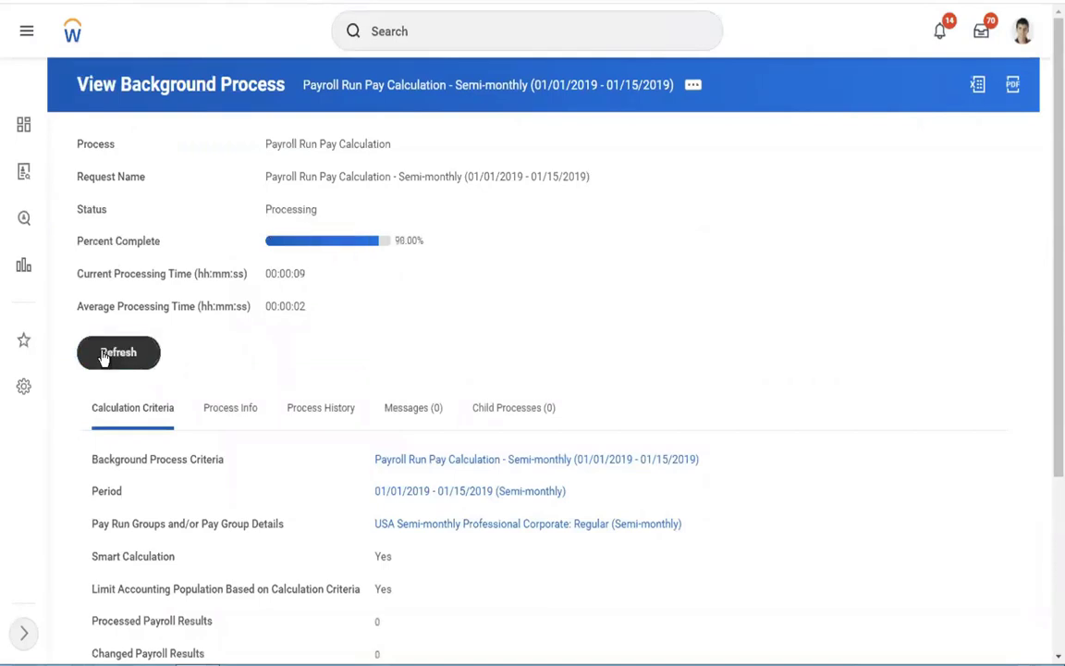
{"action": "left_click", "coordinate": [106, 358]}
{"action": "left_click", "coordinate": [106, 358]}
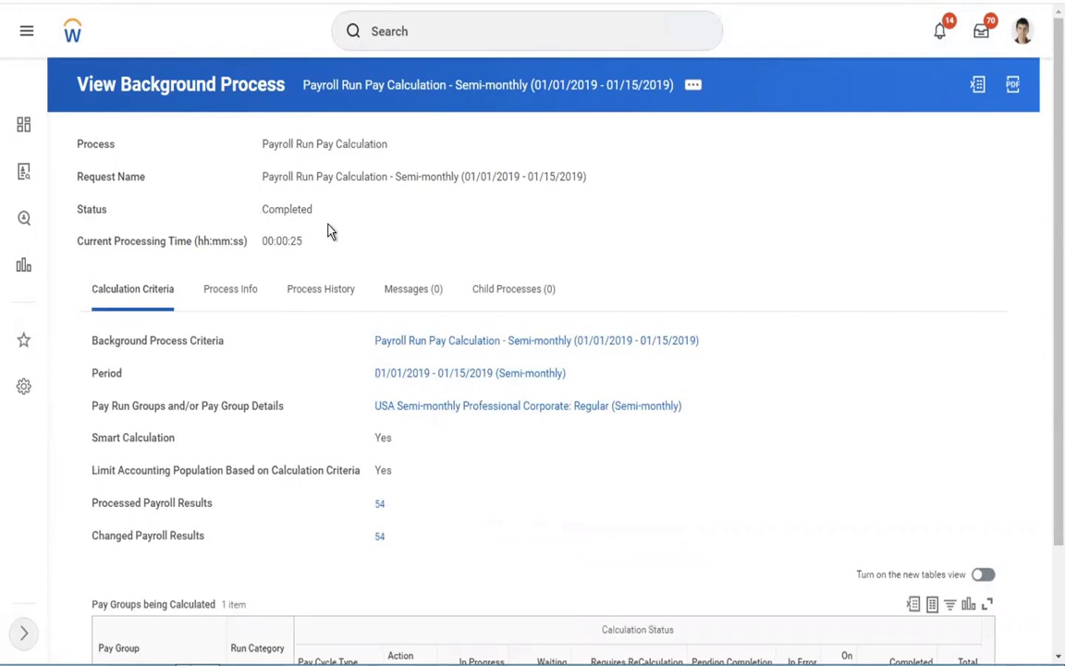
Examine the background process status and the calculation status table for the pay group.
{"action": "left_click_drag", "start_coordinate": [314, 209], "coordinate": [250, 208]}
{"action": "left_click", "coordinate": [1046, 248]}
{"action": "left_click_drag", "start_coordinate": [1046, 248], "coordinate": [1046, 507]}
{"action": "left_click", "coordinate": [900, 338]}
{"action": "scroll", "coordinate": [900, 337], "scroll_direction": "down", "scroll_amount": 3}
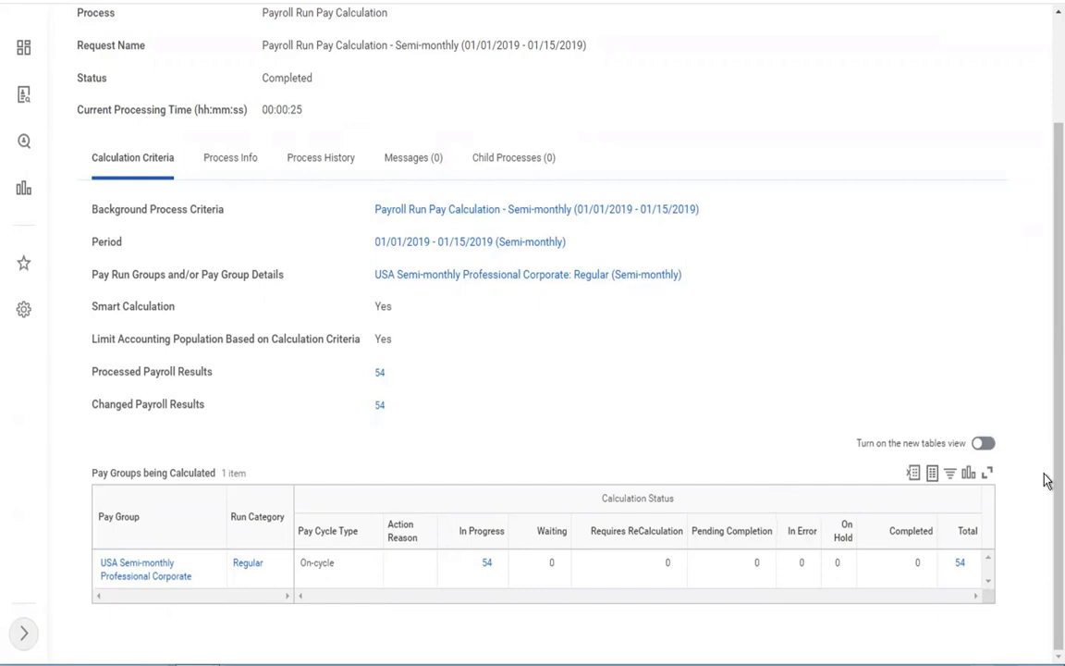
Open the pay group's total payroll results, examine the workers' gross and net amounts and audit alerts, and close the list.
{"action": "left_click", "coordinate": [964, 568]}
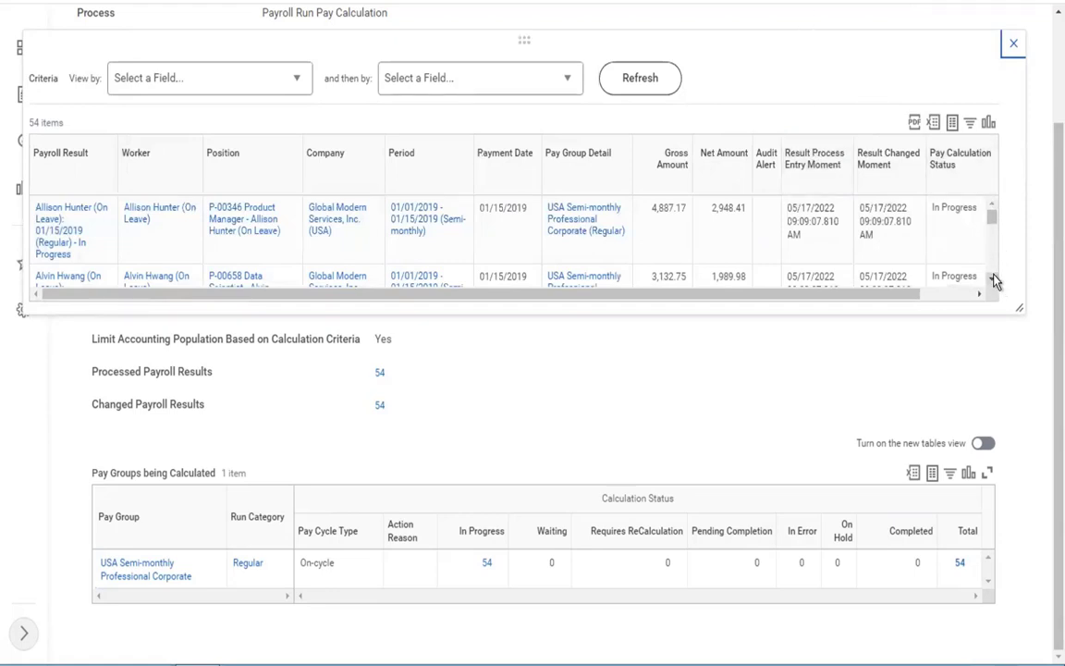
{"action": "scroll", "coordinate": [995, 282], "scroll_direction": "down", "scroll_amount": 5}
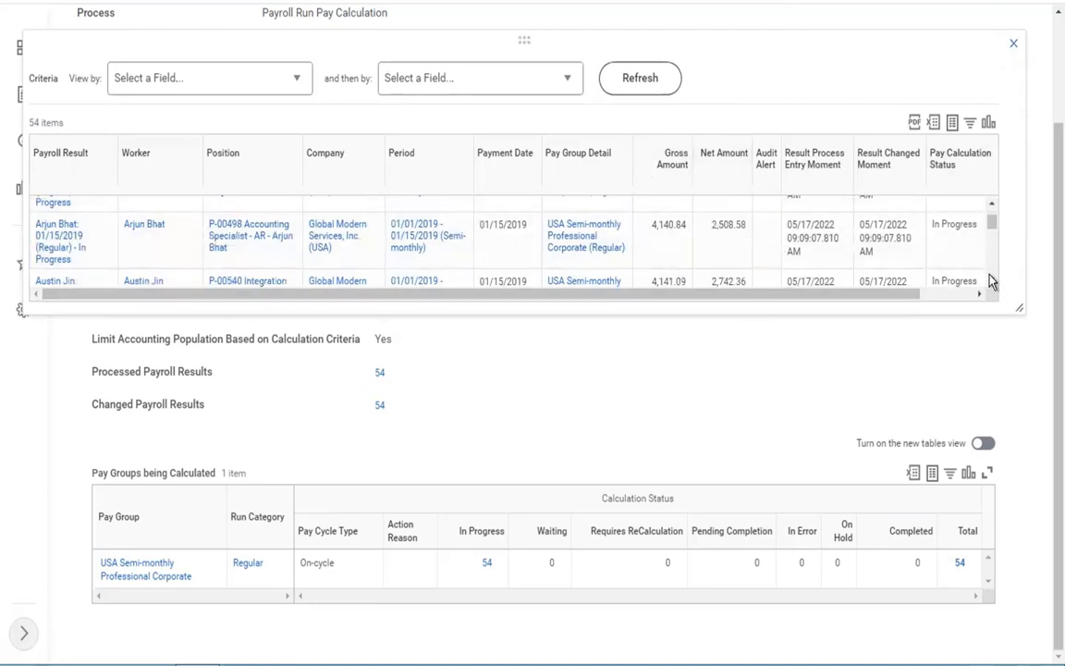
{"action": "scroll", "coordinate": [992, 281], "scroll_direction": "down", "scroll_amount": 3}
{"action": "scroll", "coordinate": [991, 281], "scroll_direction": "down", "scroll_amount": 5}
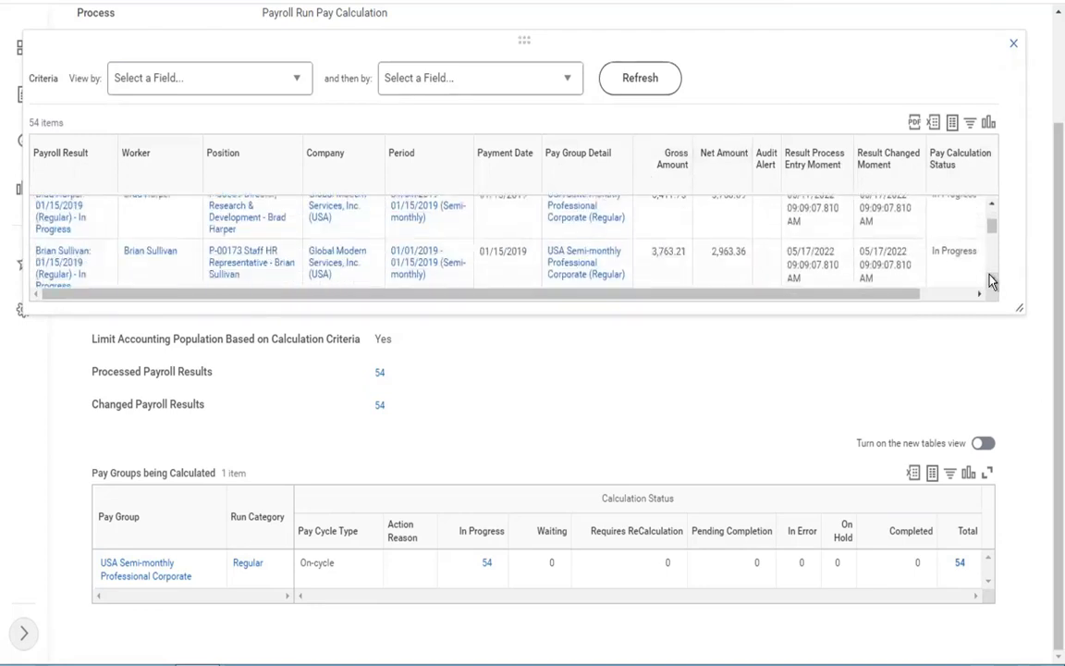
{"action": "scroll", "coordinate": [991, 281], "scroll_direction": "down", "scroll_amount": 5}
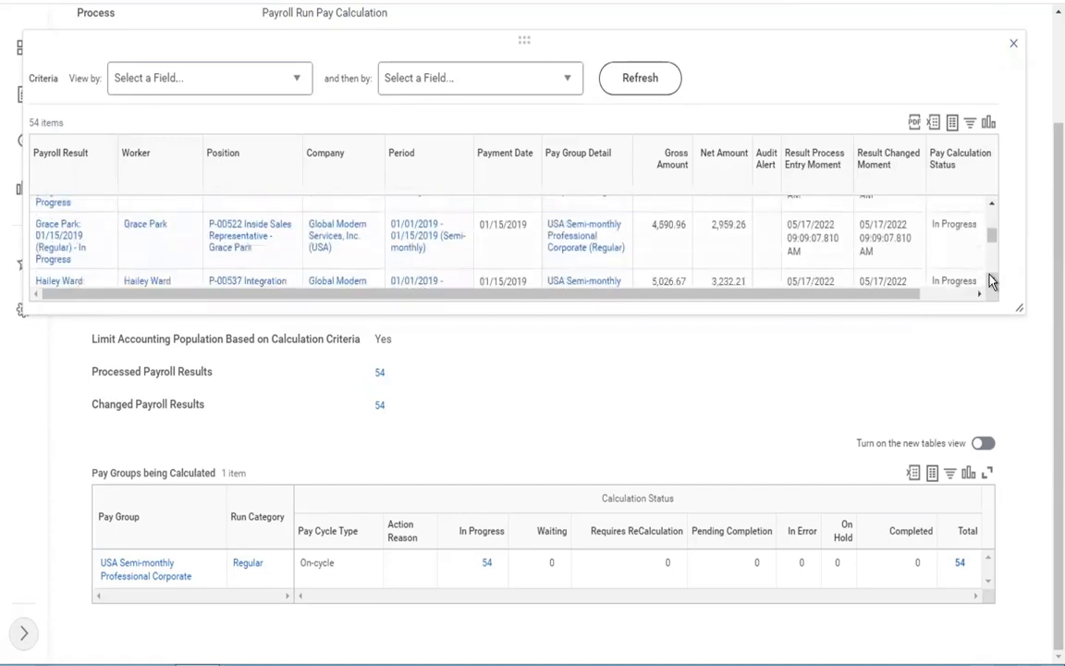
{"action": "scroll", "coordinate": [991, 281], "scroll_direction": "down", "scroll_amount": 5}
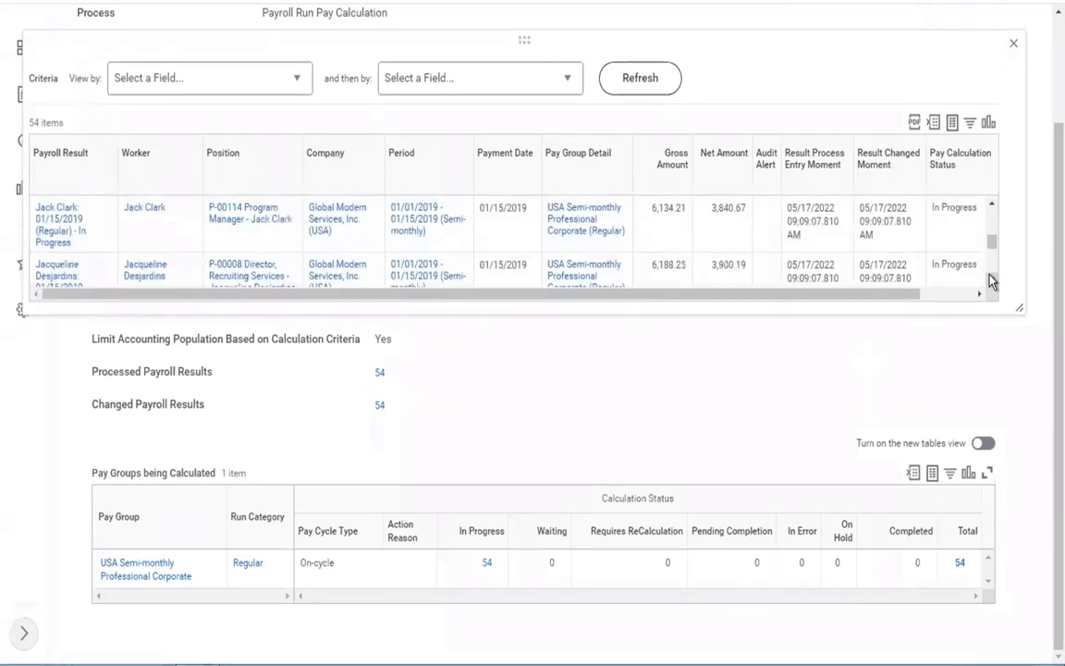
{"action": "scroll", "coordinate": [991, 281], "scroll_direction": "down", "scroll_amount": 5}
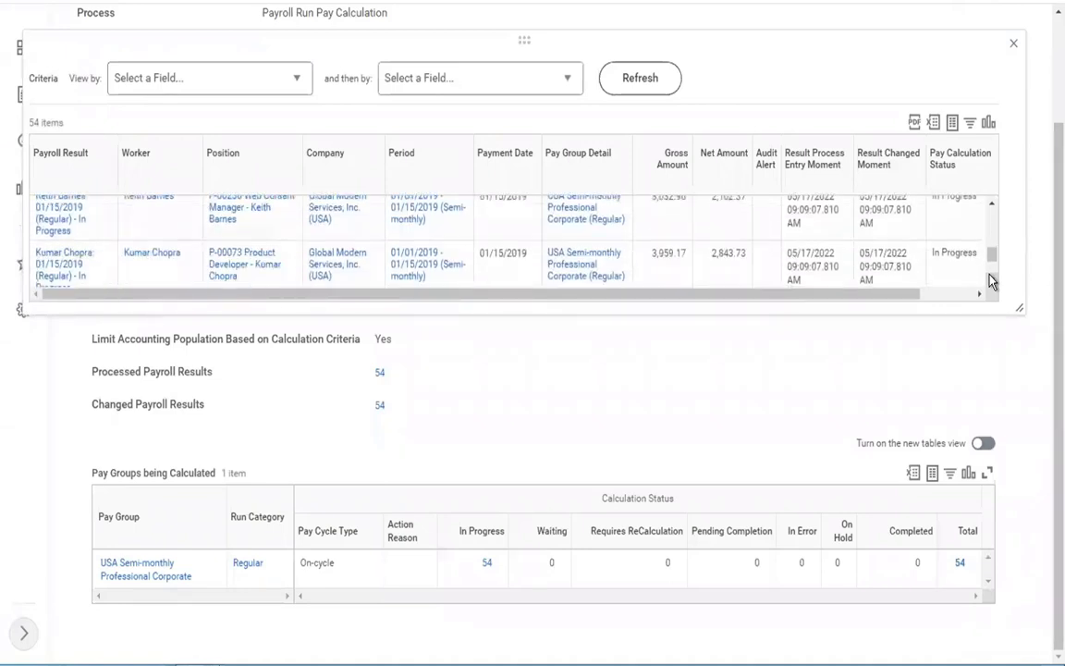
{"action": "left_click", "coordinate": [991, 204]}
{"action": "left_click", "coordinate": [991, 204]}
{"action": "left_click", "coordinate": [992, 204]}
{"action": "left_click", "coordinate": [991, 204]}
{"action": "left_click", "coordinate": [991, 205]}
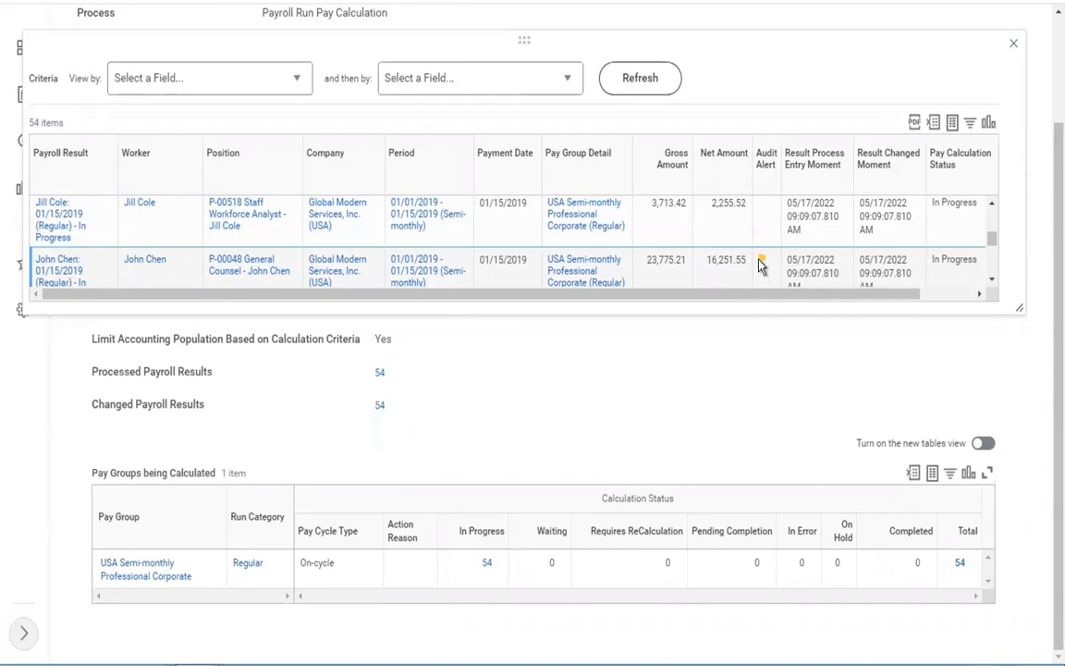
{"action": "left_click", "coordinate": [1015, 48]}
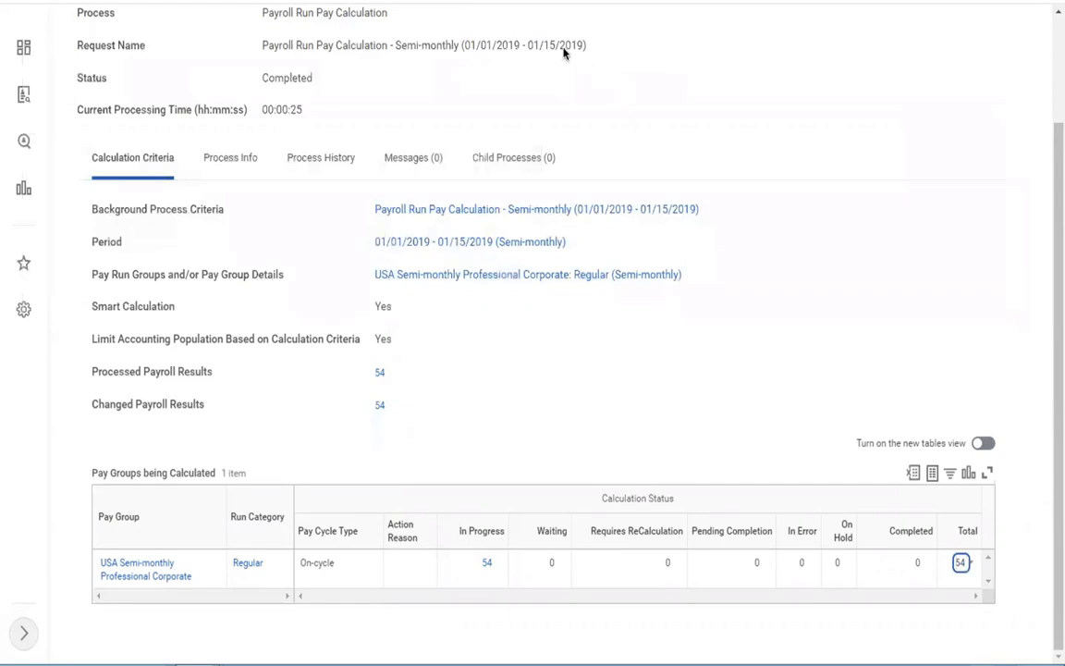
Switch to the Word document and add "- Payroll admin" after "Run Pay calculation" in the payroll process list.
{"action": "key", "text": "ctrl+Left"}
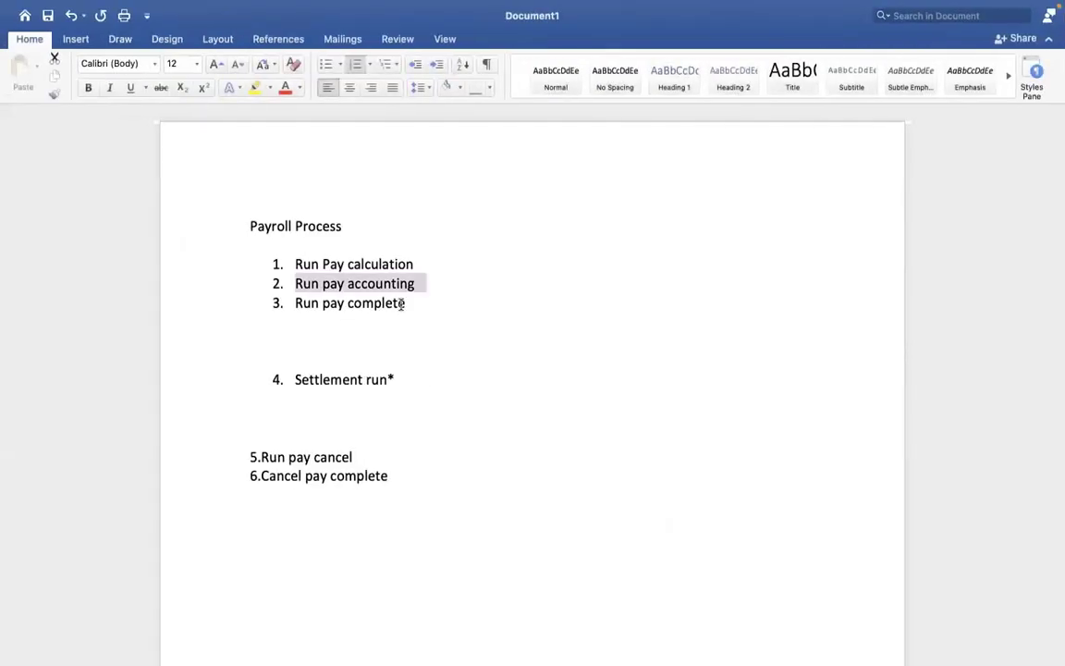
{"action": "left_click", "coordinate": [404, 304]}
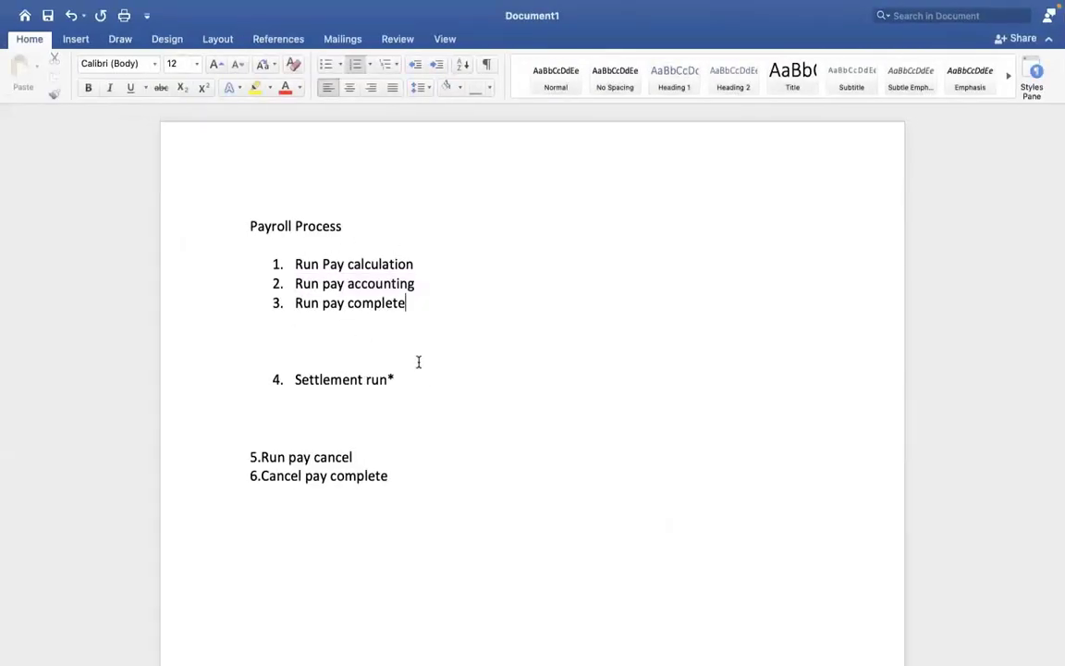
{"action": "key", "text": "ctrl+Right"}
{"action": "key", "text": "ctrl+Left"}
{"action": "left_click", "coordinate": [442, 264]}
{"action": "type", "text": "Payroll admin"}
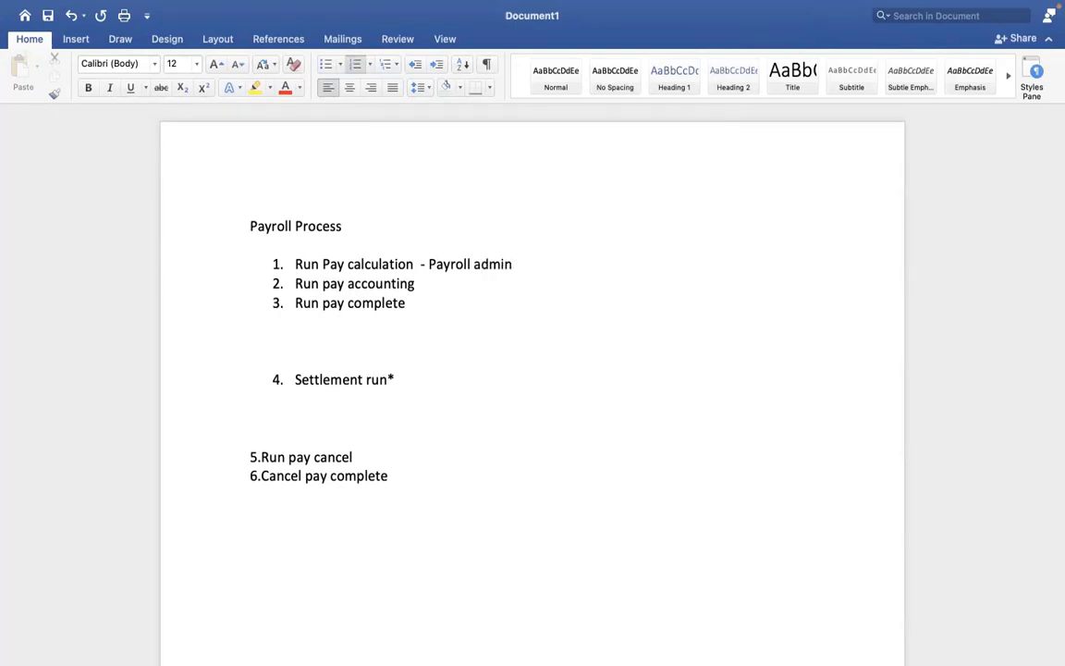
Add "– Finance team" after "Run pay accounting" in the payroll process list.
{"action": "left_click", "coordinate": [432, 286]}
{"action": "type", "text": "-"}
{"action": "type", "text": " Finance "}
{"action": "type", "text": "team"}
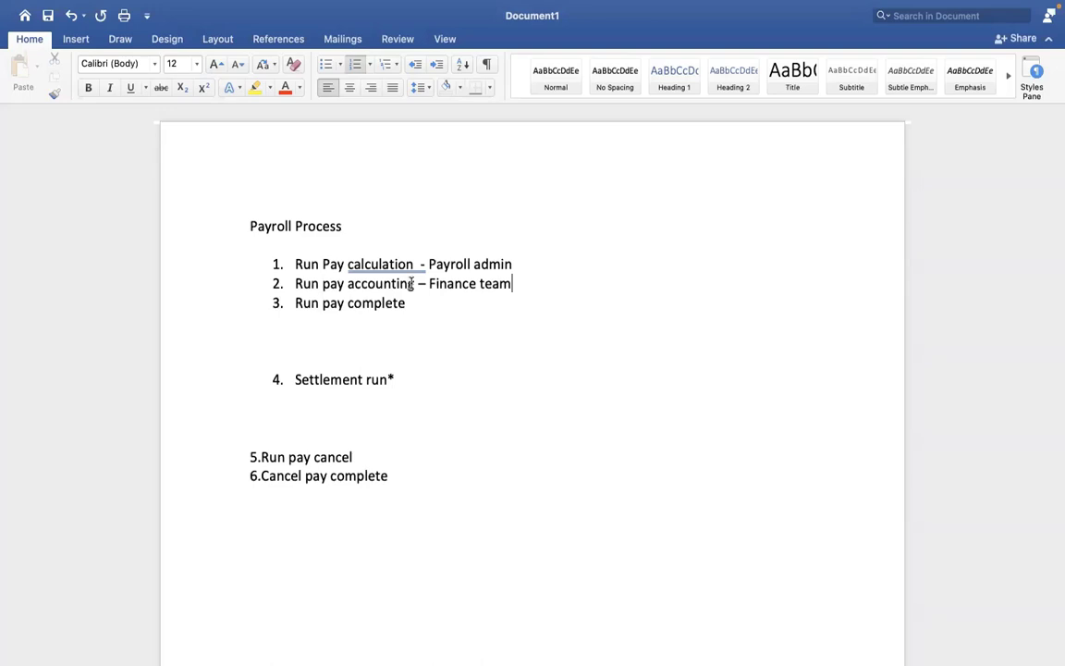
{"action": "left_click", "coordinate": [412, 284]}
{"action": "key", "text": "ctrl+Right"}
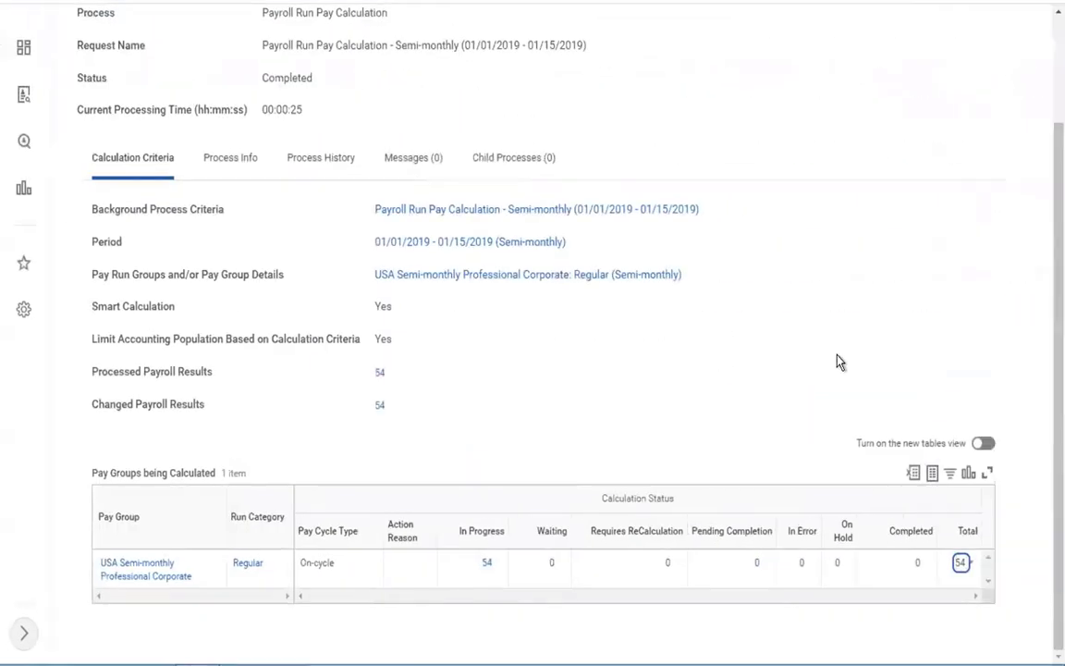
{"action": "scroll", "coordinate": [837, 362], "scroll_direction": "up", "scroll_amount": 3}
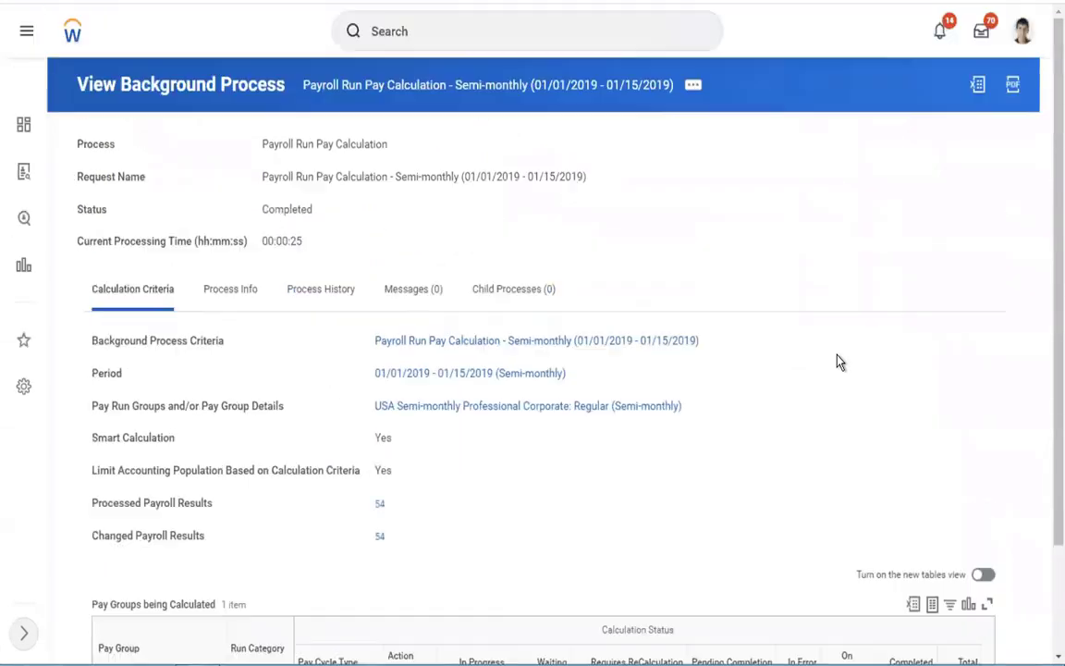
{"action": "key", "text": "ctrl+Left"}
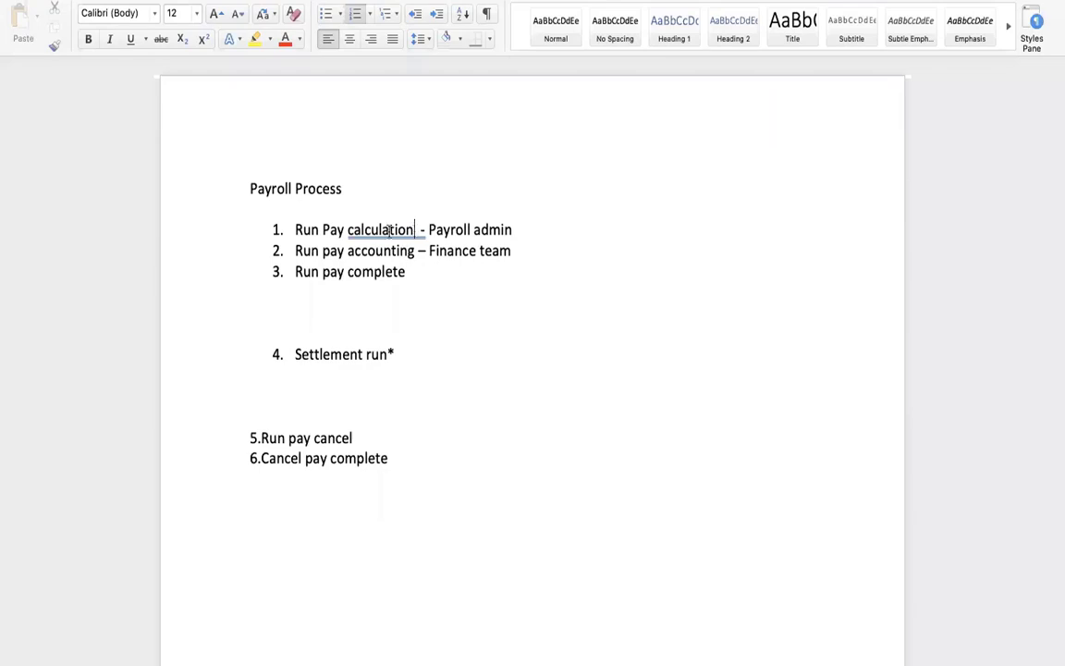
{"action": "left_click_drag", "start_coordinate": [422, 229], "coordinate": [305, 229]}
Switch to Workday, search for "run pay account" and open the Run Pay Accounting task.
{"action": "key", "text": "ctrl+Right"}
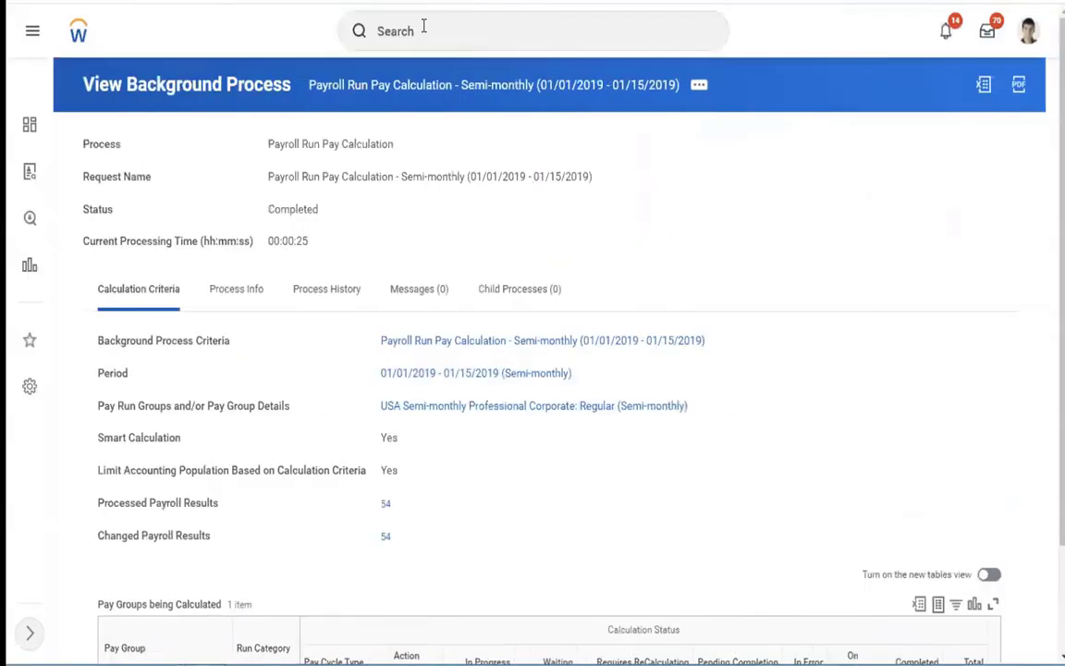
{"action": "left_click", "coordinate": [423, 29]}
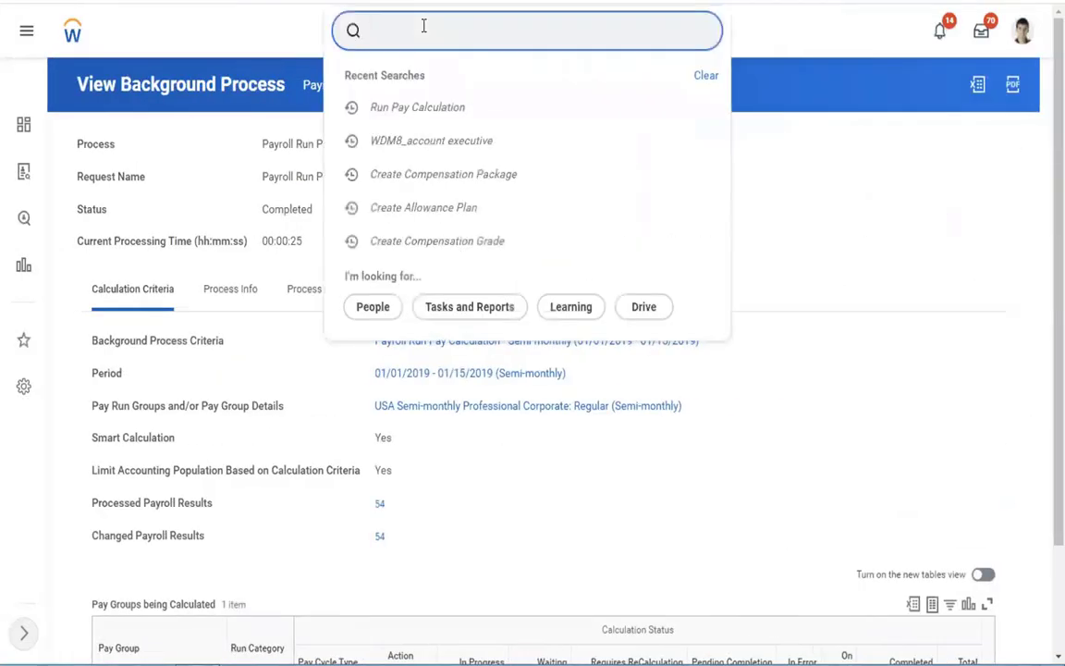
{"action": "type", "text": "run pay account"}
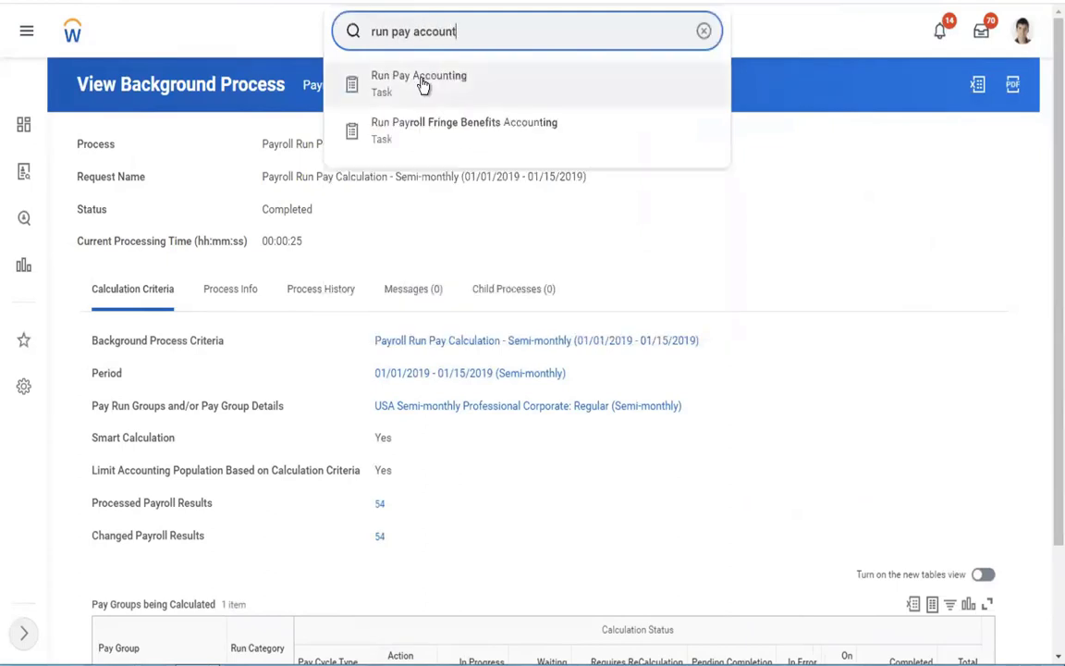
{"action": "left_click", "coordinate": [423, 86]}
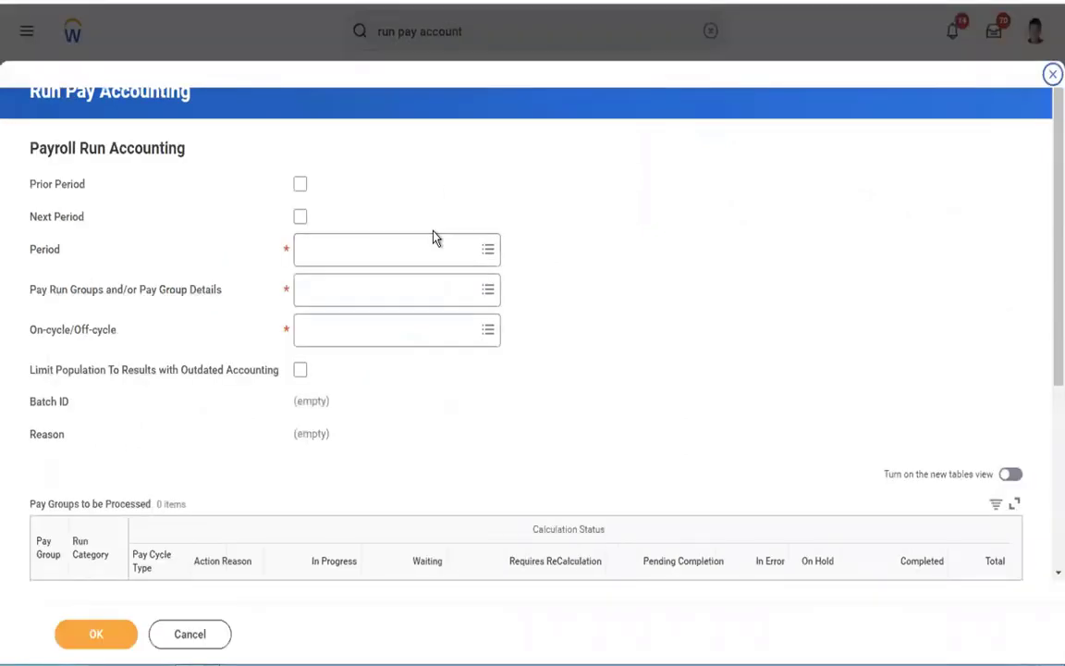
{"action": "left_click", "coordinate": [302, 217]}
{"action": "left_click", "coordinate": [303, 218]}
{"action": "left_click", "coordinate": [299, 184]}
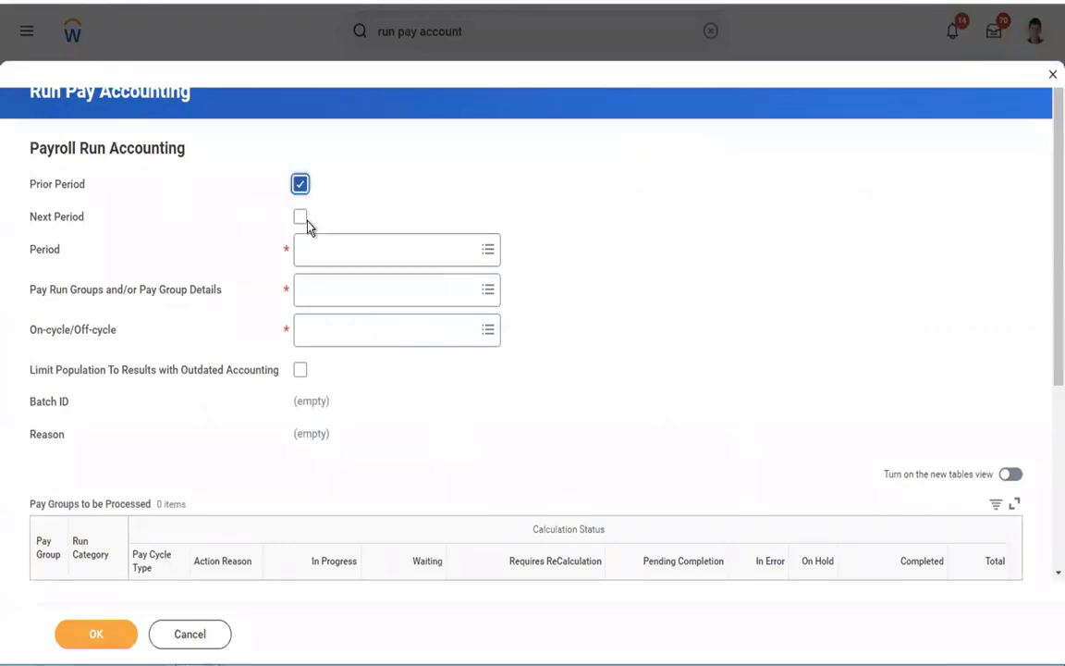
{"action": "left_click", "coordinate": [395, 248]}
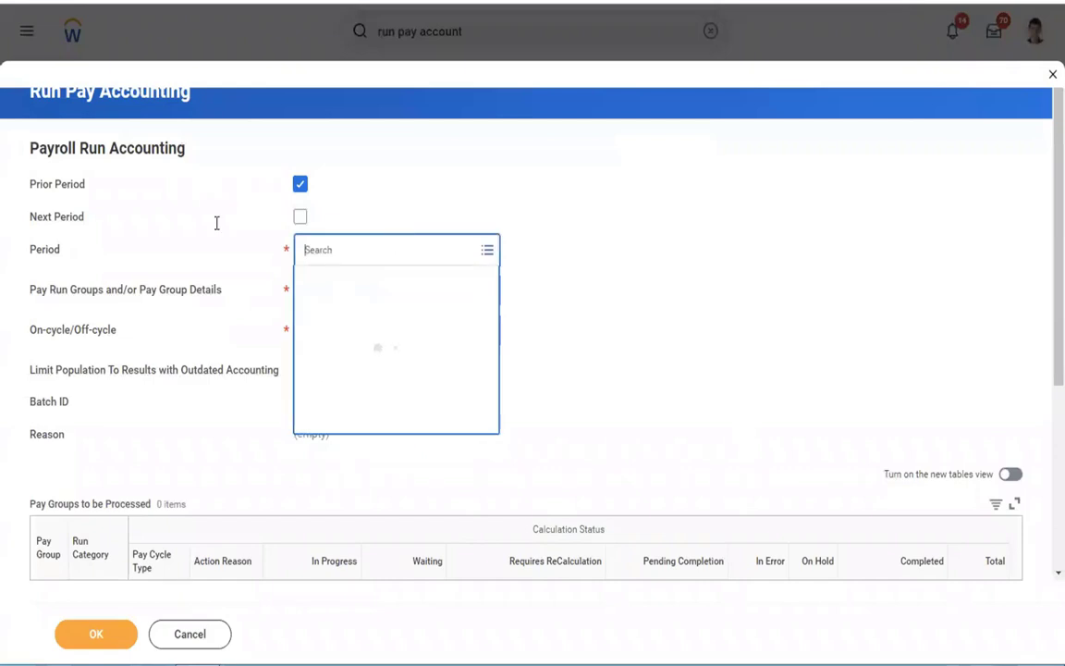
{"action": "left_click", "coordinate": [299, 215]}
{"action": "left_click", "coordinate": [301, 185]}
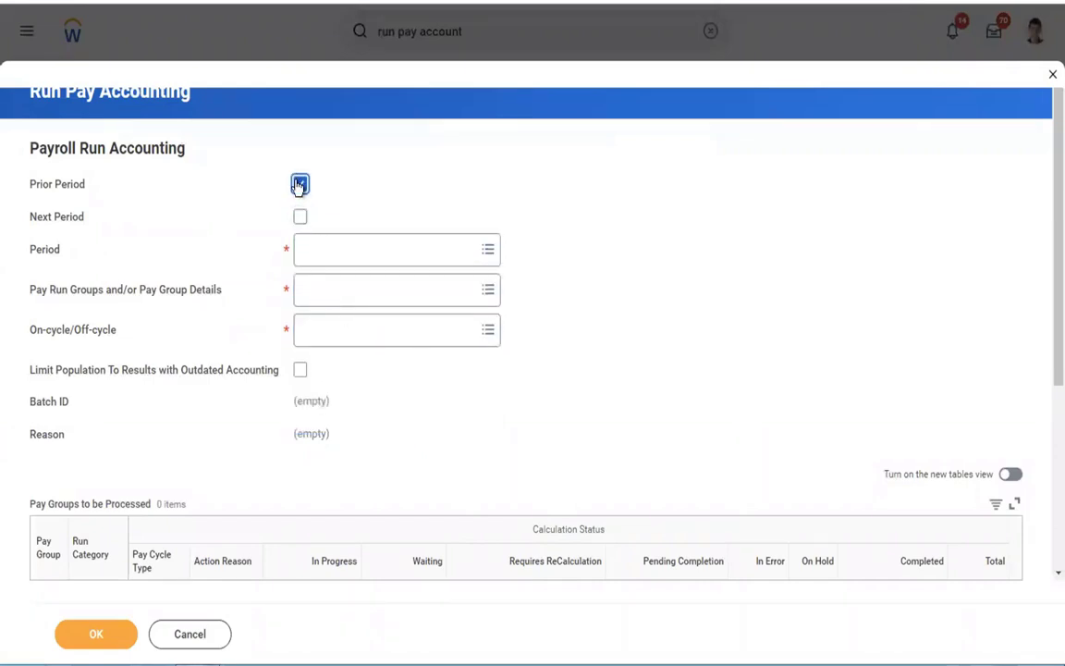
{"action": "left_click", "coordinate": [301, 185]}
Set the period to 01/01/2019 - 01/15/2019 (Semi-monthly), the pay group detail to USA Semi-monthly Professional Corporate: Regular, and the cycle to On-cycle.
{"action": "left_click", "coordinate": [368, 246]}
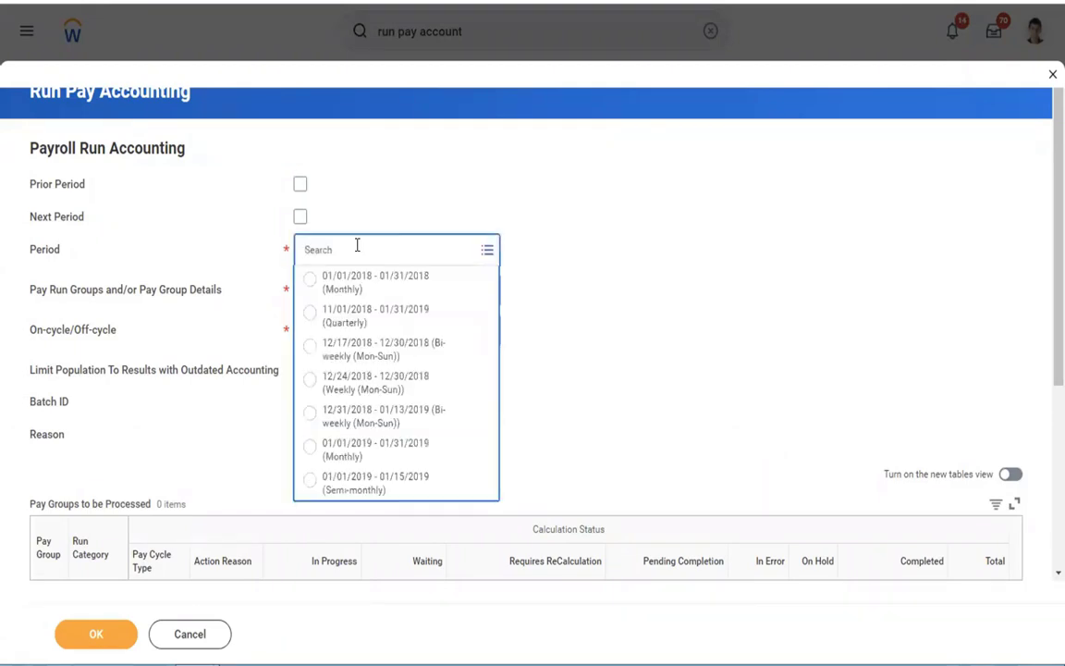
{"action": "left_click", "coordinate": [349, 488]}
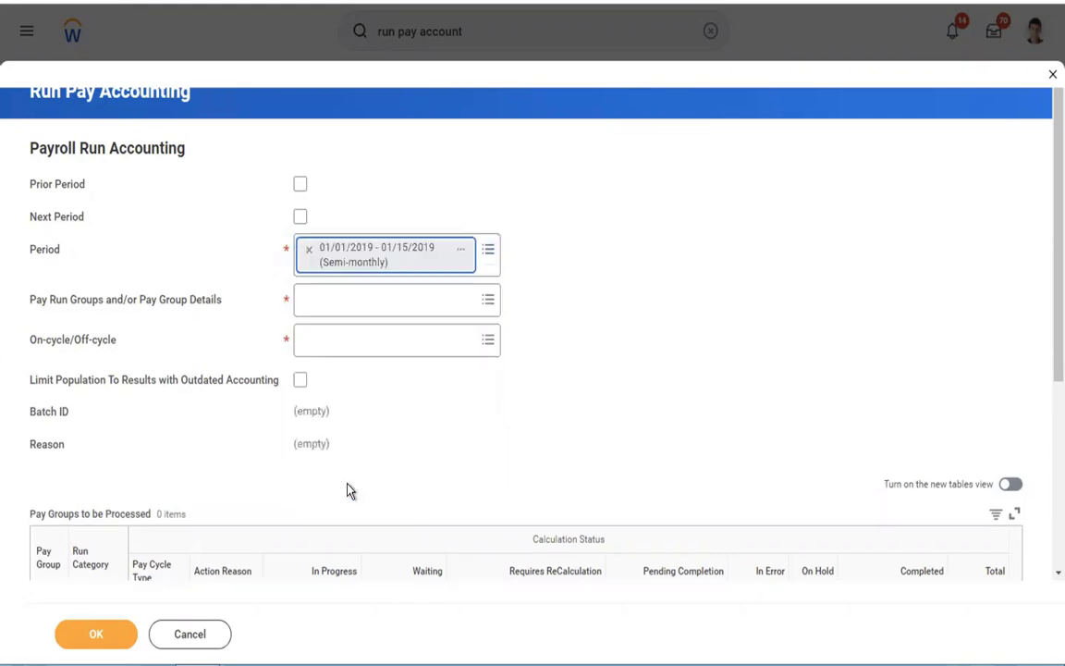
{"action": "left_click", "coordinate": [338, 304]}
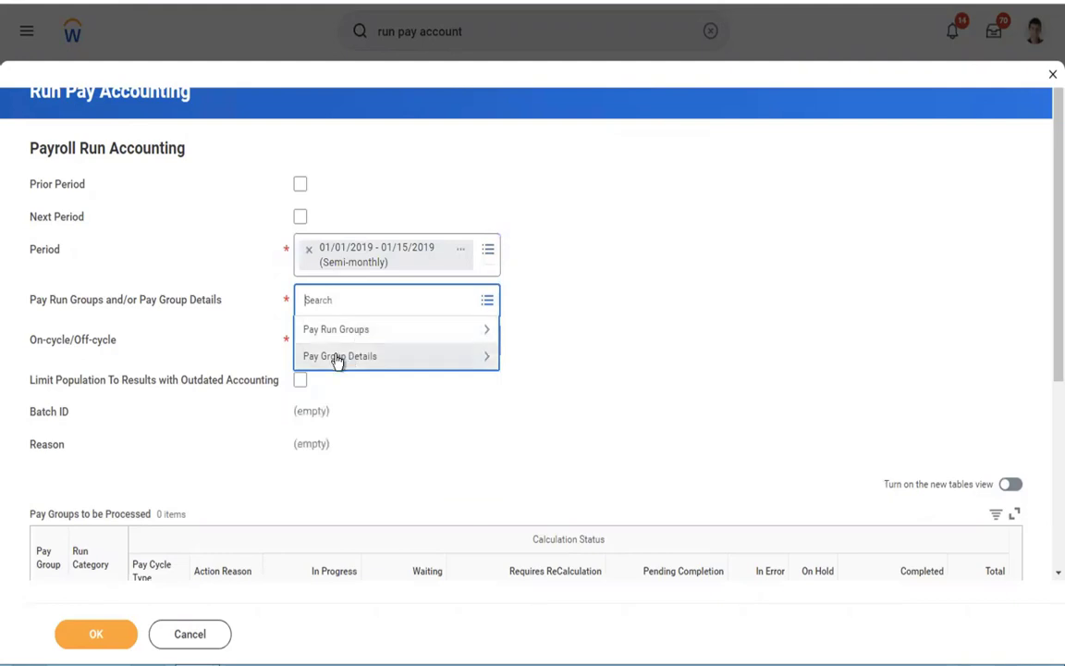
{"action": "left_click", "coordinate": [338, 357]}
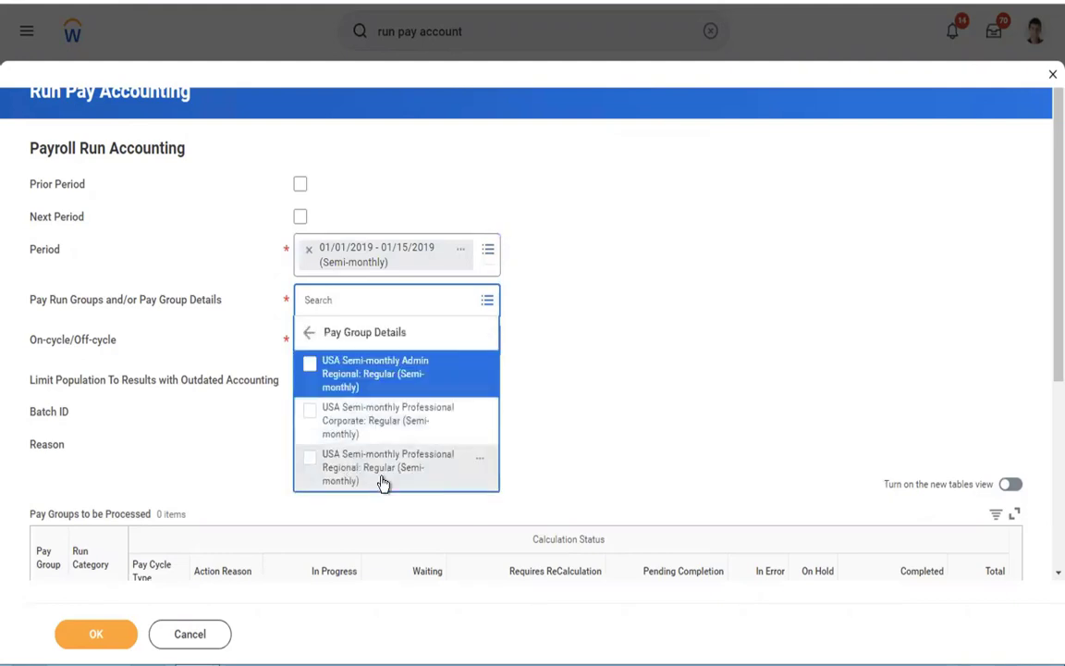
{"action": "left_click", "coordinate": [418, 409]}
{"action": "left_click", "coordinate": [680, 351]}
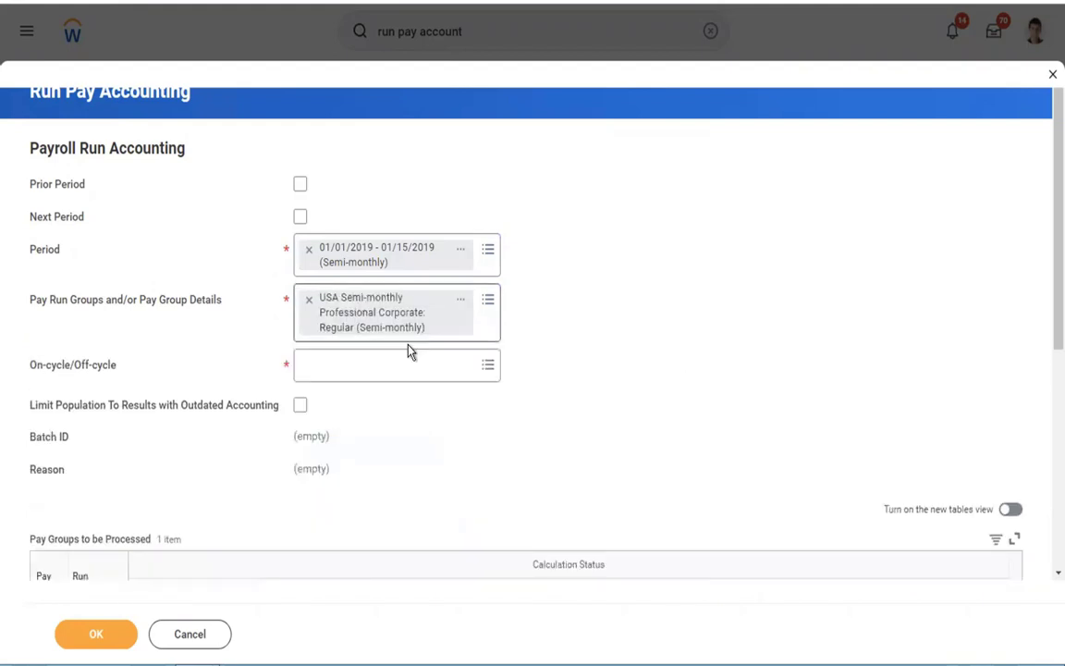
{"action": "left_click", "coordinate": [329, 367]}
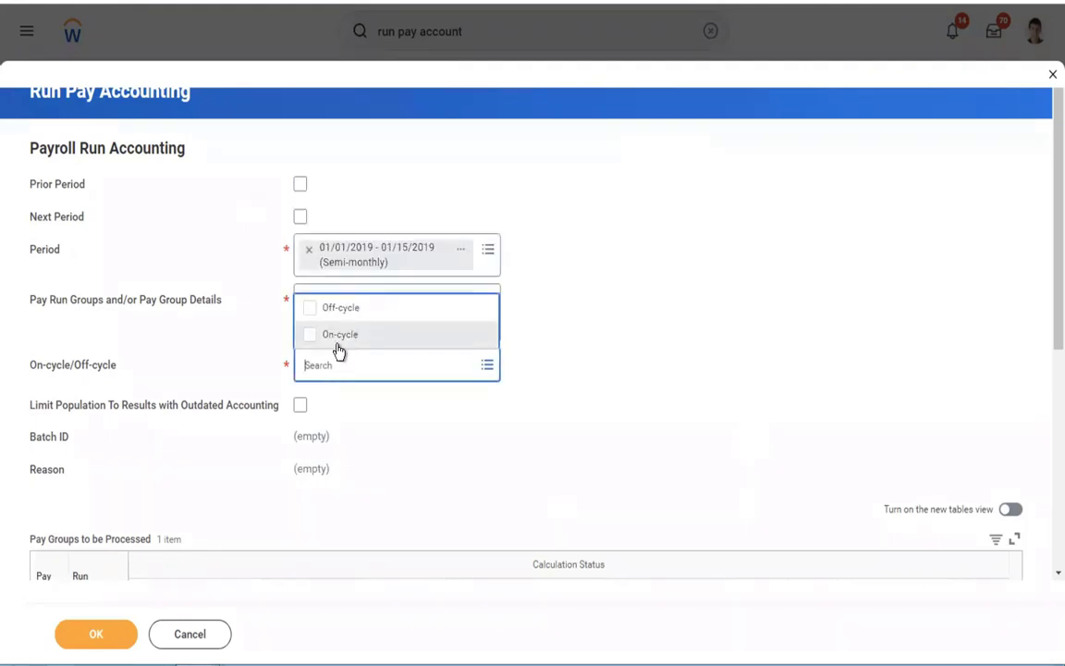
{"action": "left_click", "coordinate": [339, 334]}
{"action": "left_click", "coordinate": [742, 324]}
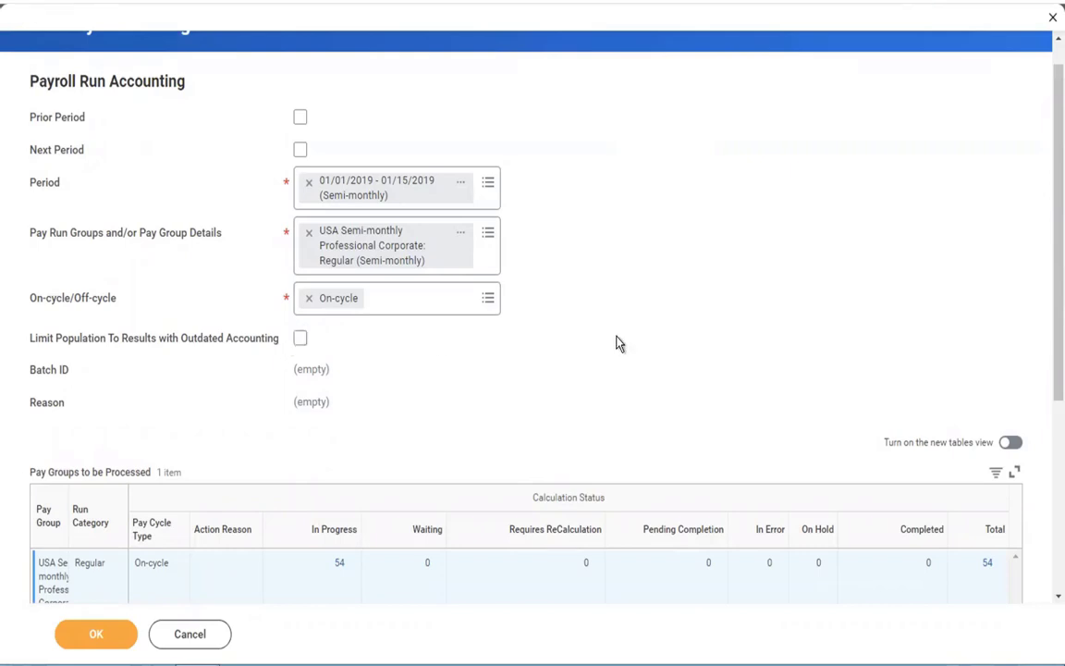
Examine the pay group's calculation status and schedule settings, then highlight "Run Pay calculation" in the Word process list.
{"action": "scroll", "coordinate": [618, 343], "scroll_direction": "down", "scroll_amount": 4}
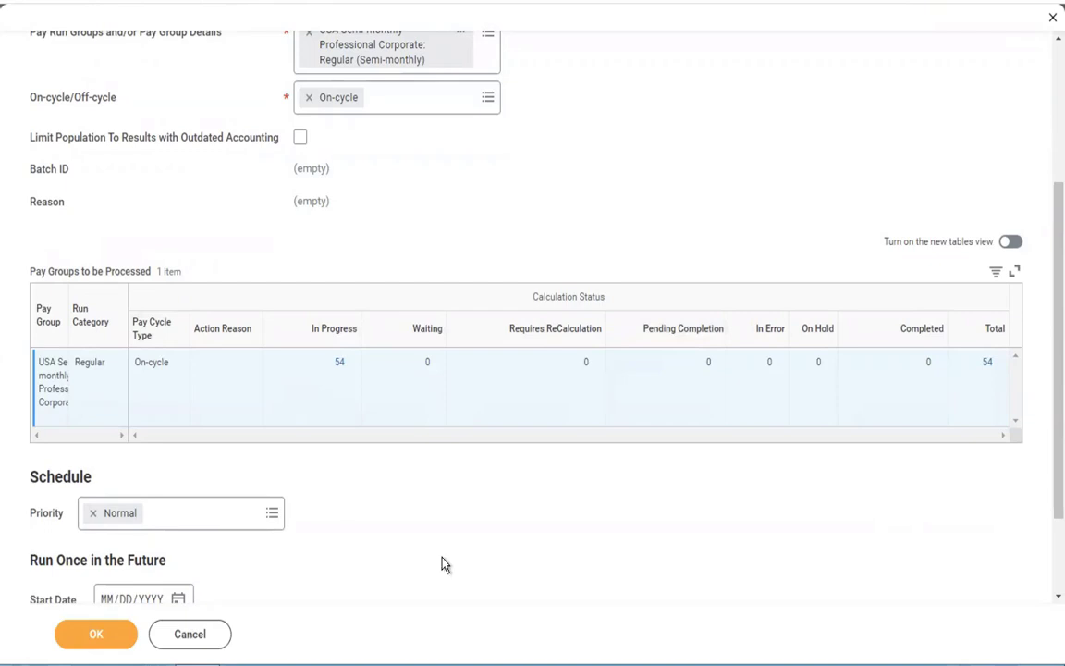
{"action": "scroll", "coordinate": [441, 564], "scroll_direction": "down", "scroll_amount": 3}
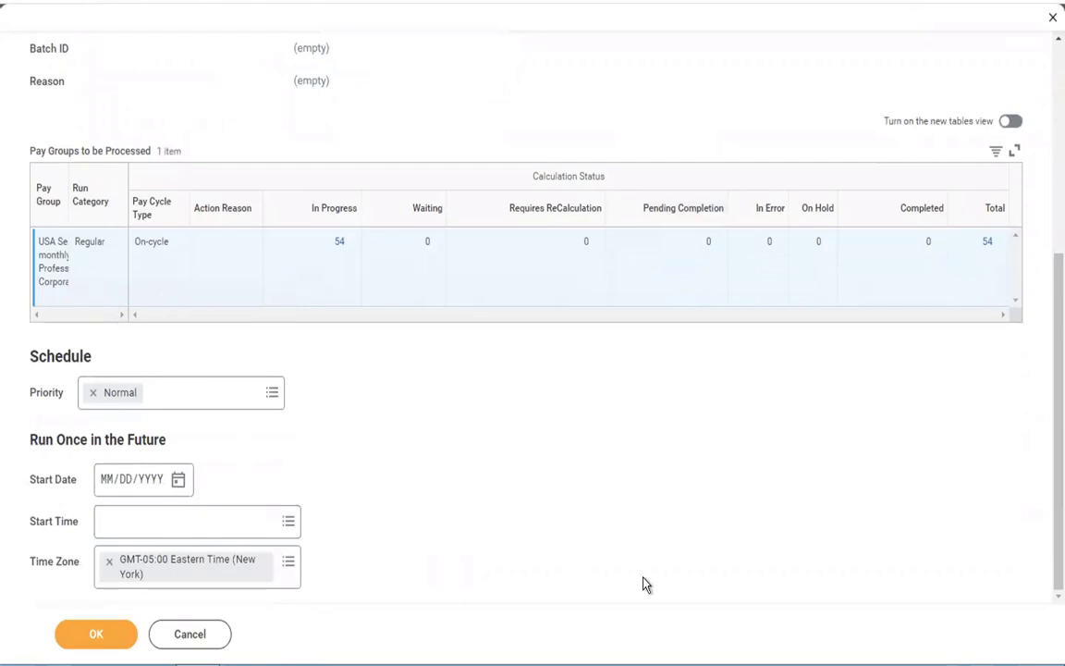
{"action": "scroll", "coordinate": [646, 585], "scroll_direction": "up", "scroll_amount": 5}
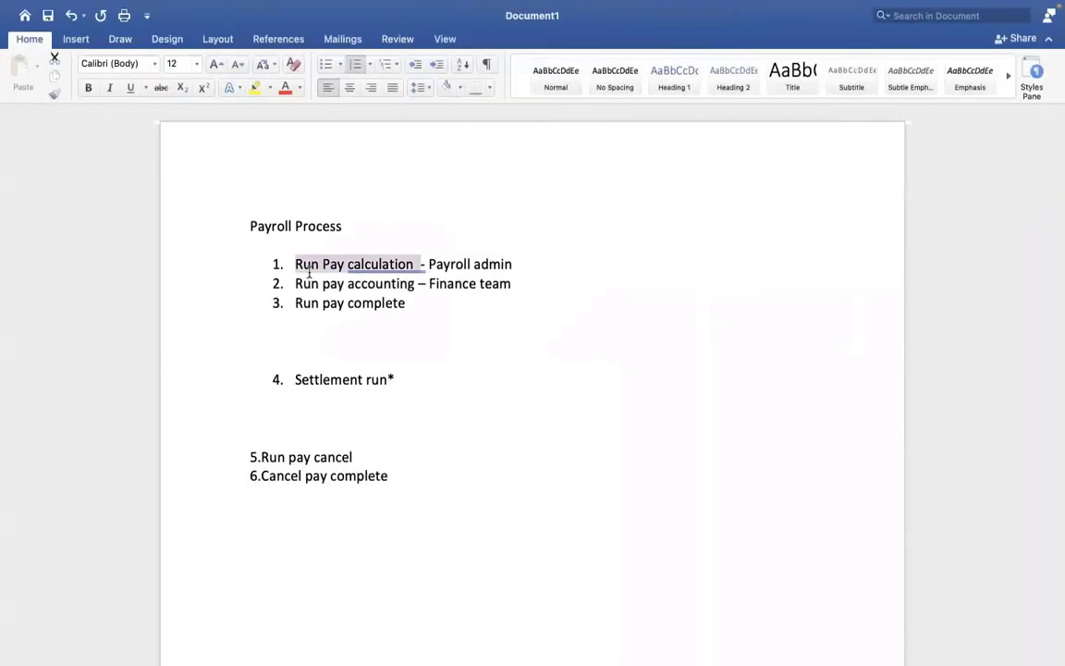
{"action": "left_click", "coordinate": [310, 266]}
{"action": "left_click_drag", "start_coordinate": [310, 265], "coordinate": [423, 265]}
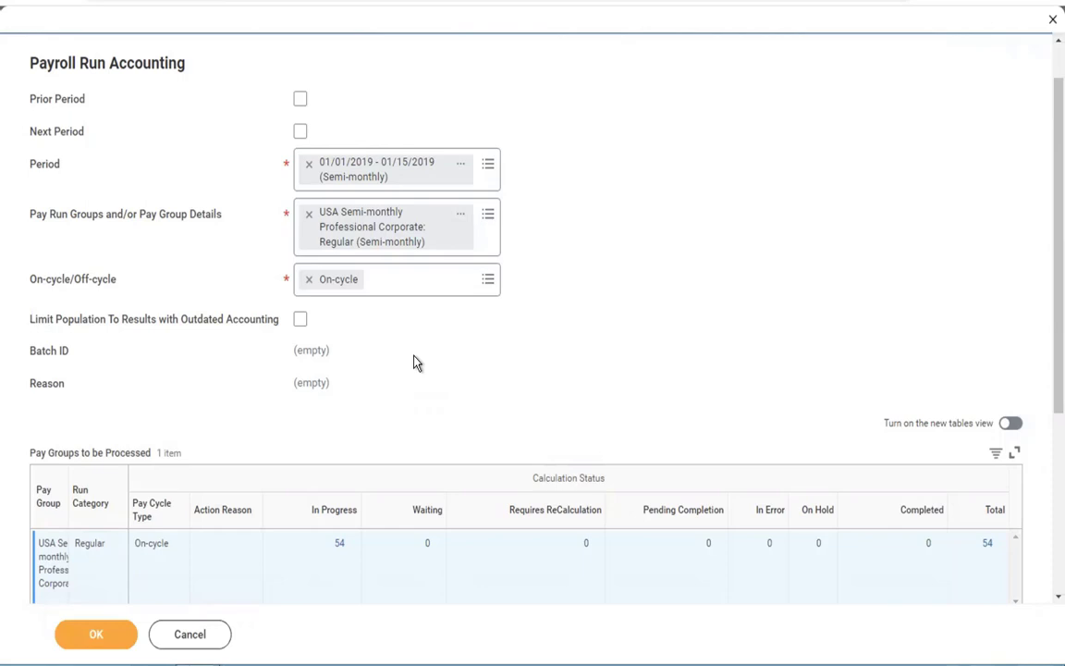
Return to Workday, submit the pay accounting run and refresh its background process until it completes.
{"action": "scroll", "coordinate": [417, 363], "scroll_direction": "down", "scroll_amount": 3}
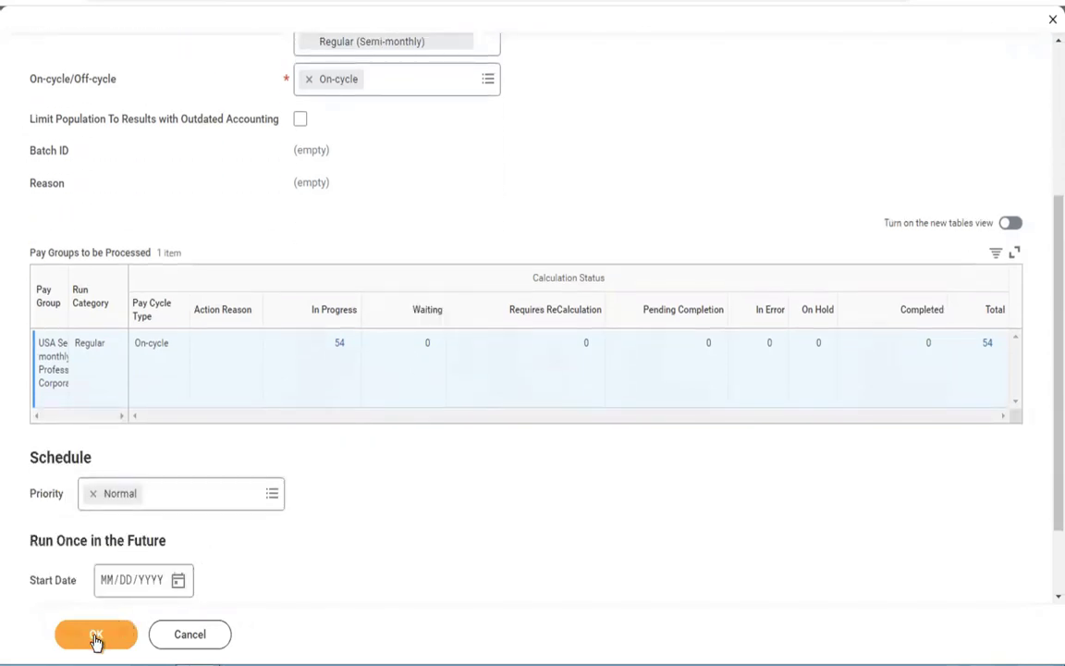
{"action": "left_click", "coordinate": [97, 636]}
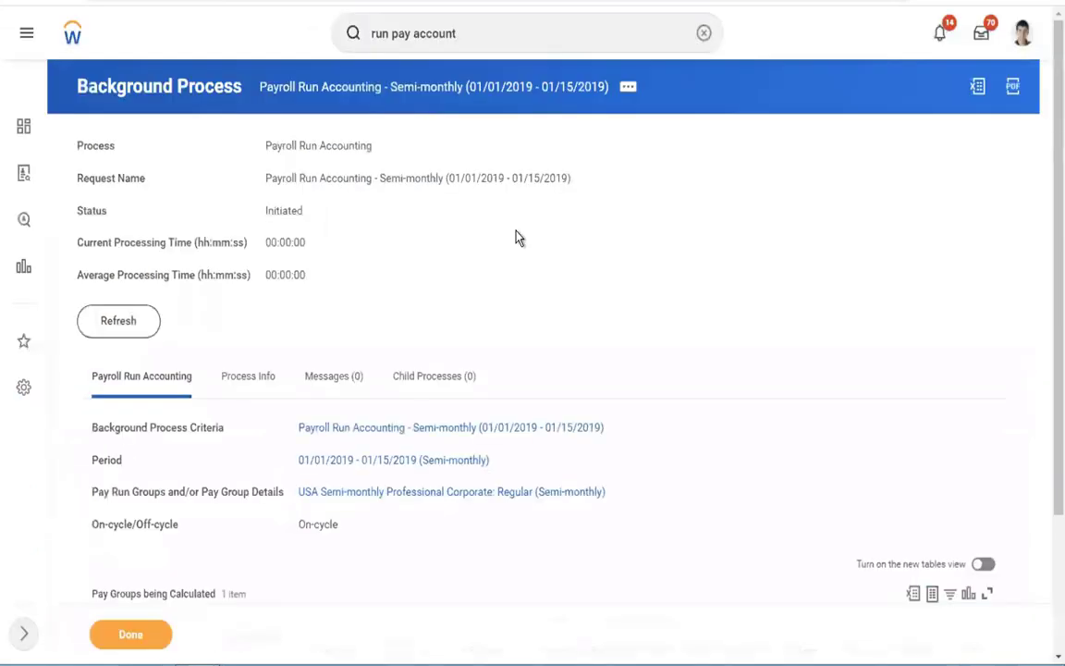
{"action": "left_click", "coordinate": [118, 322]}
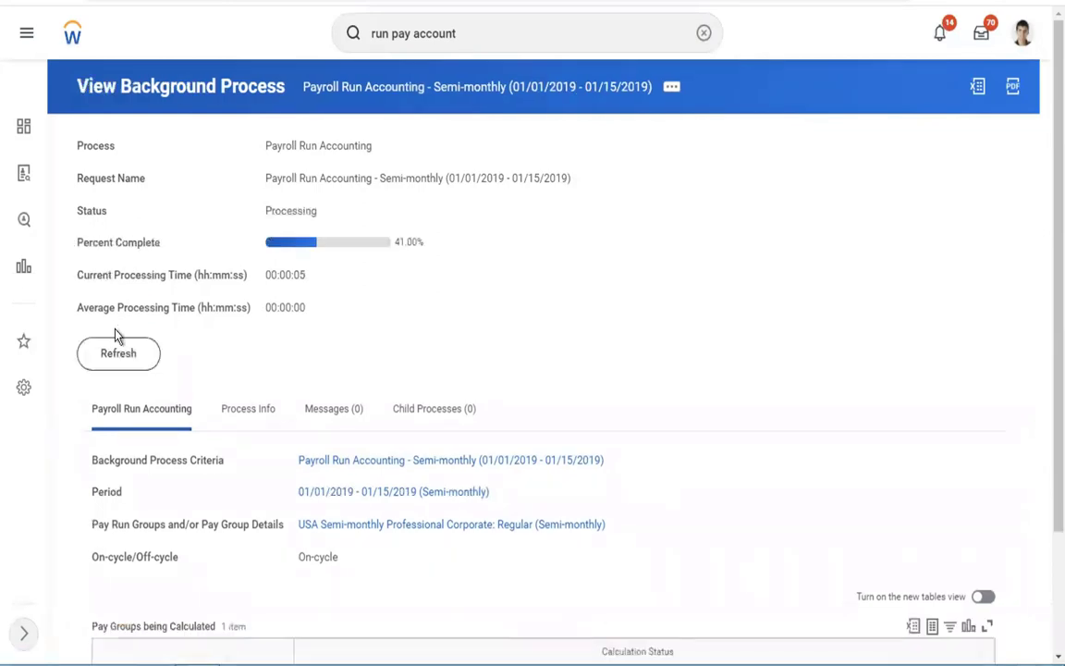
{"action": "left_click", "coordinate": [117, 353]}
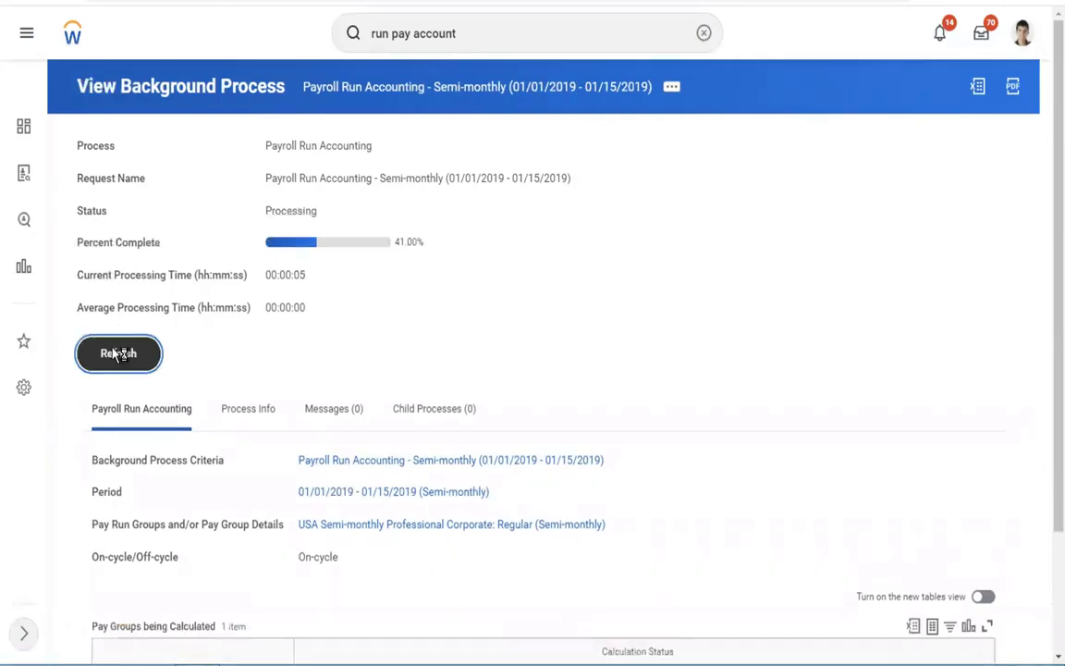
{"action": "left_click", "coordinate": [113, 355]}
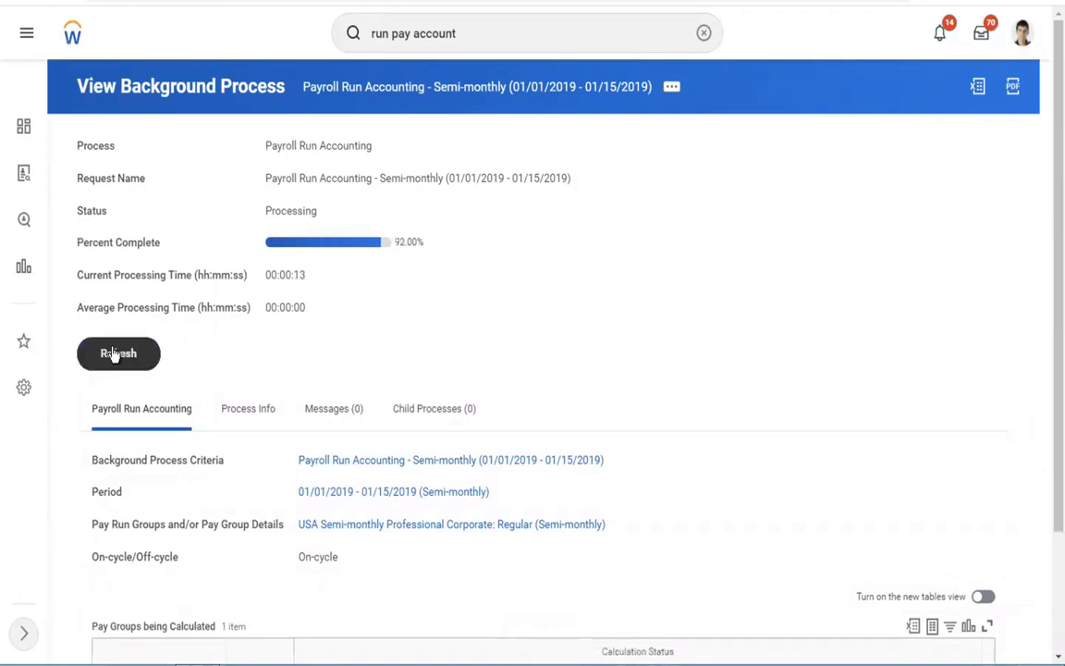
{"action": "left_click", "coordinate": [115, 354]}
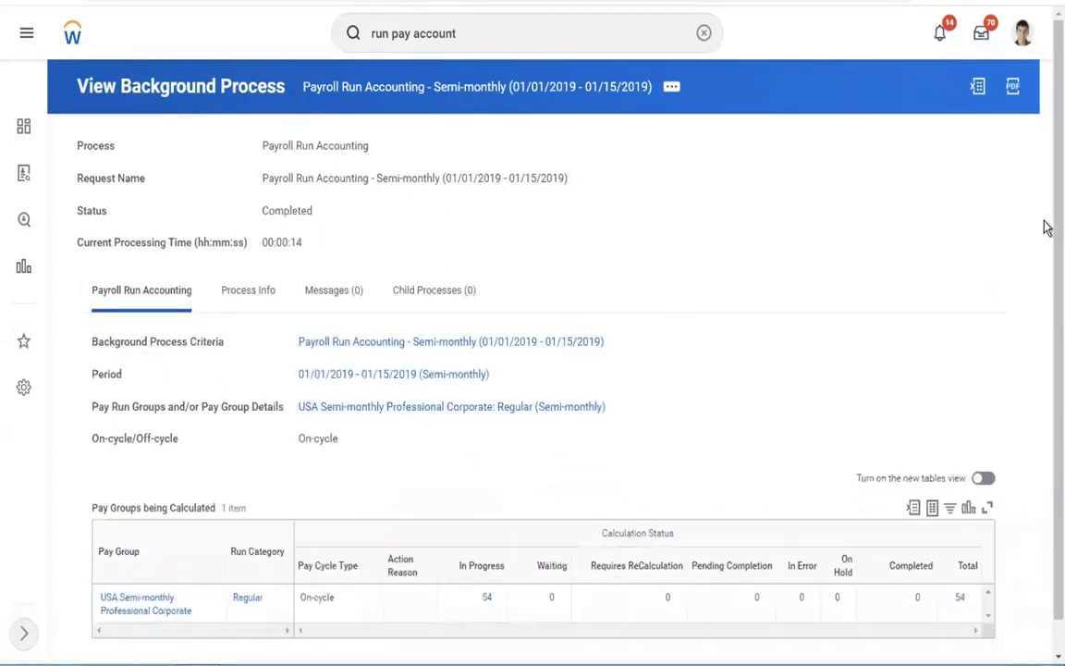
Check the accounting run's status and calculation table, and open its process info down to the step details.
{"action": "scroll", "coordinate": [1047, 232], "scroll_direction": "down", "scroll_amount": 1}
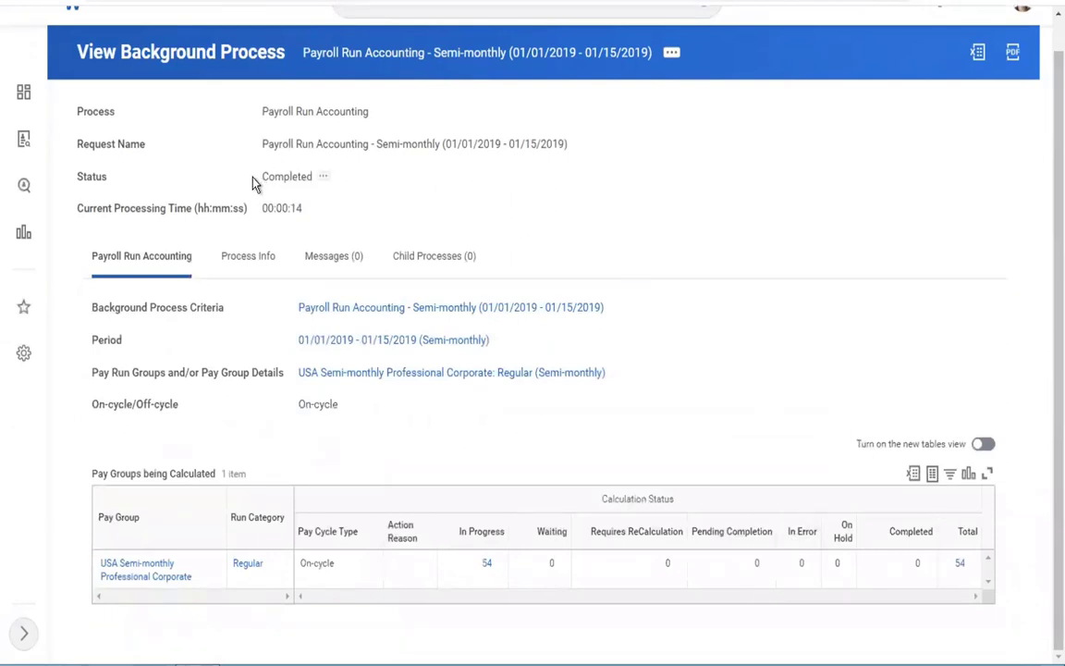
{"action": "left_click_drag", "start_coordinate": [262, 176], "coordinate": [288, 177]}
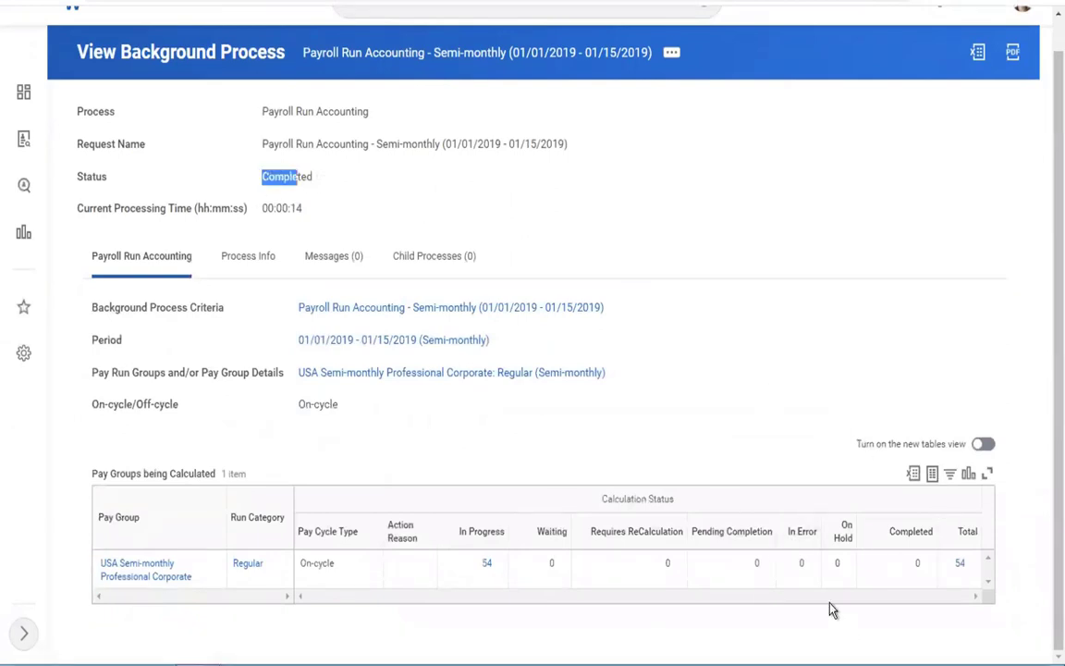
{"action": "left_click", "coordinate": [242, 259]}
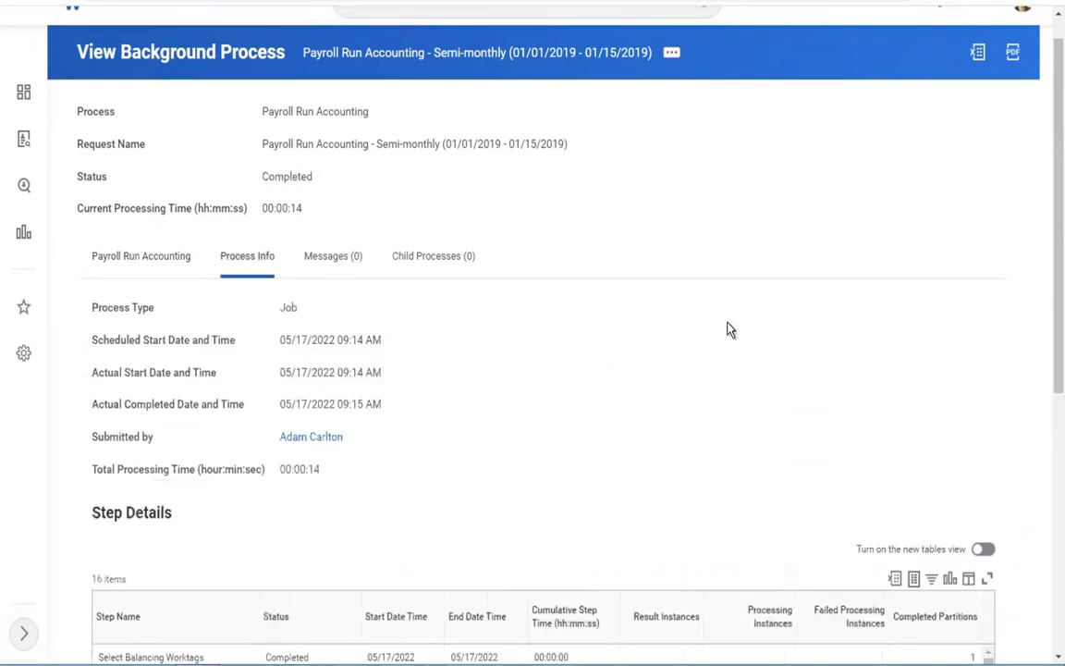
{"action": "scroll", "coordinate": [1046, 257], "scroll_direction": "down", "scroll_amount": 5}
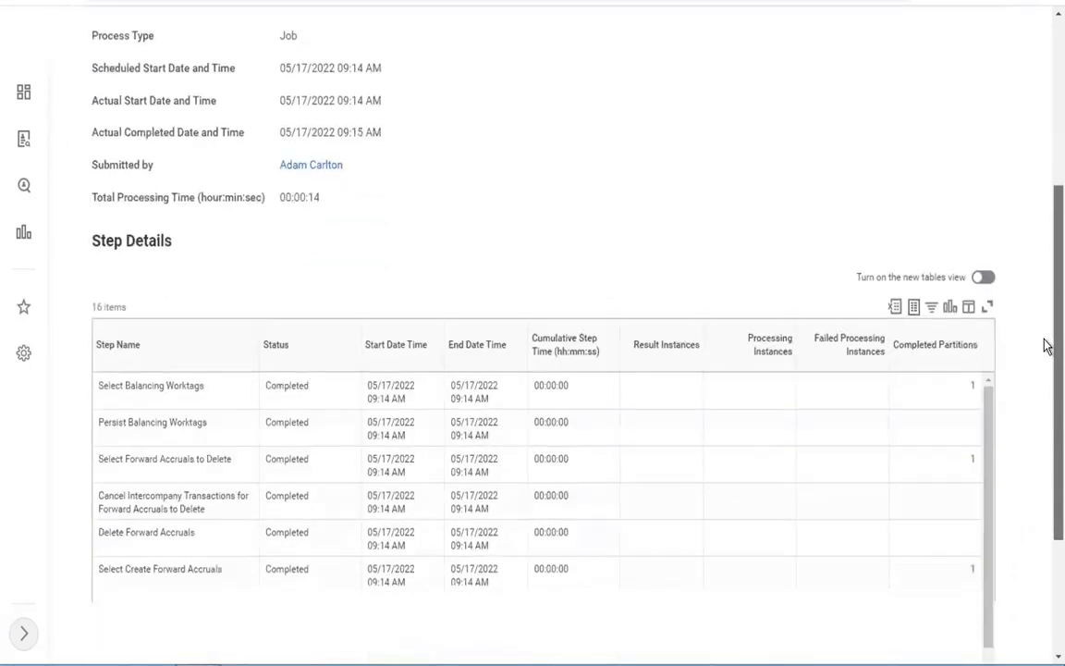
{"action": "scroll", "coordinate": [1048, 461], "scroll_direction": "down", "scroll_amount": 1}
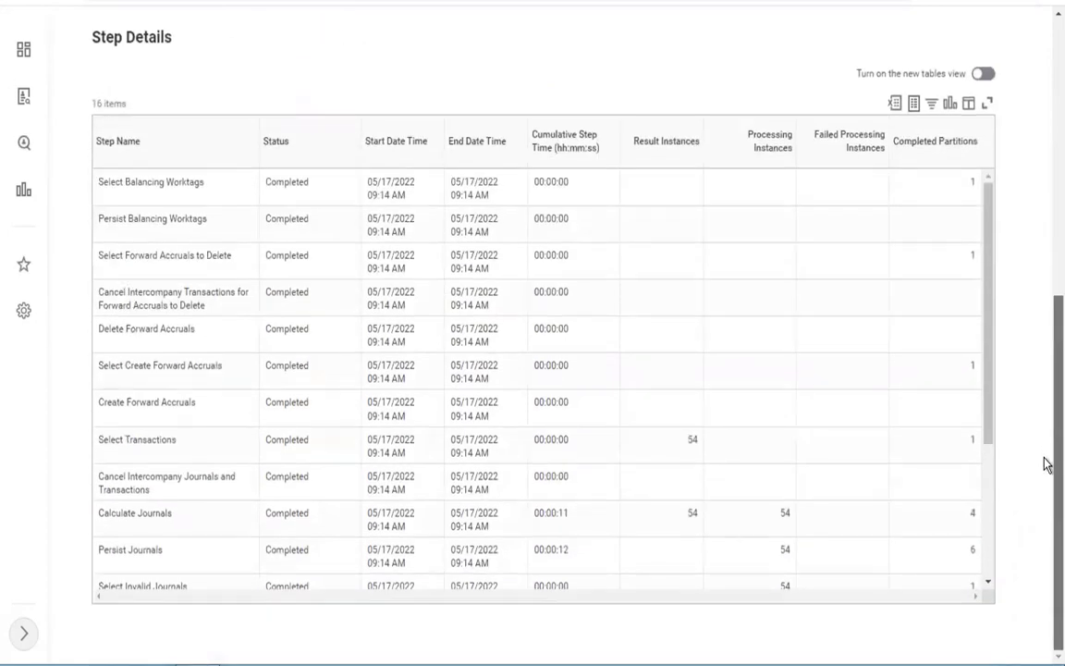
Examine the accounting run's step details from the balancing worktags to the fringe benefit step, and return to the Word document.
{"action": "left_click", "coordinate": [138, 247]}
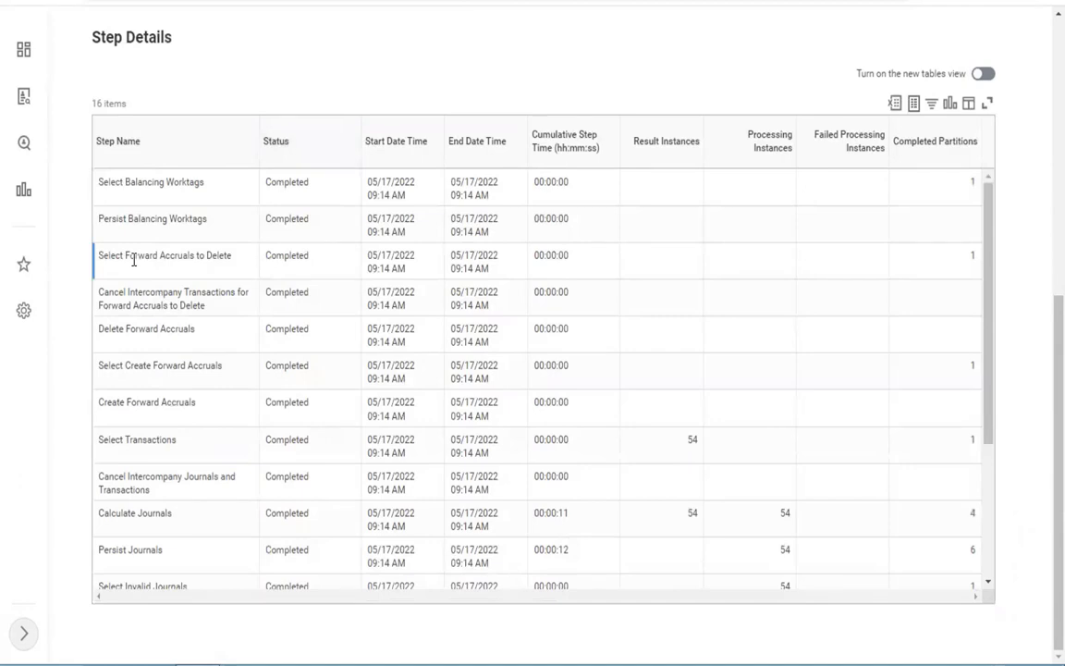
{"action": "left_click", "coordinate": [162, 196]}
{"action": "left_click", "coordinate": [110, 213]}
{"action": "left_click", "coordinate": [250, 511]}
{"action": "scroll", "coordinate": [248, 514], "scroll_direction": "down", "scroll_amount": 1}
{"action": "scroll", "coordinate": [247, 514], "scroll_direction": "down", "scroll_amount": 2}
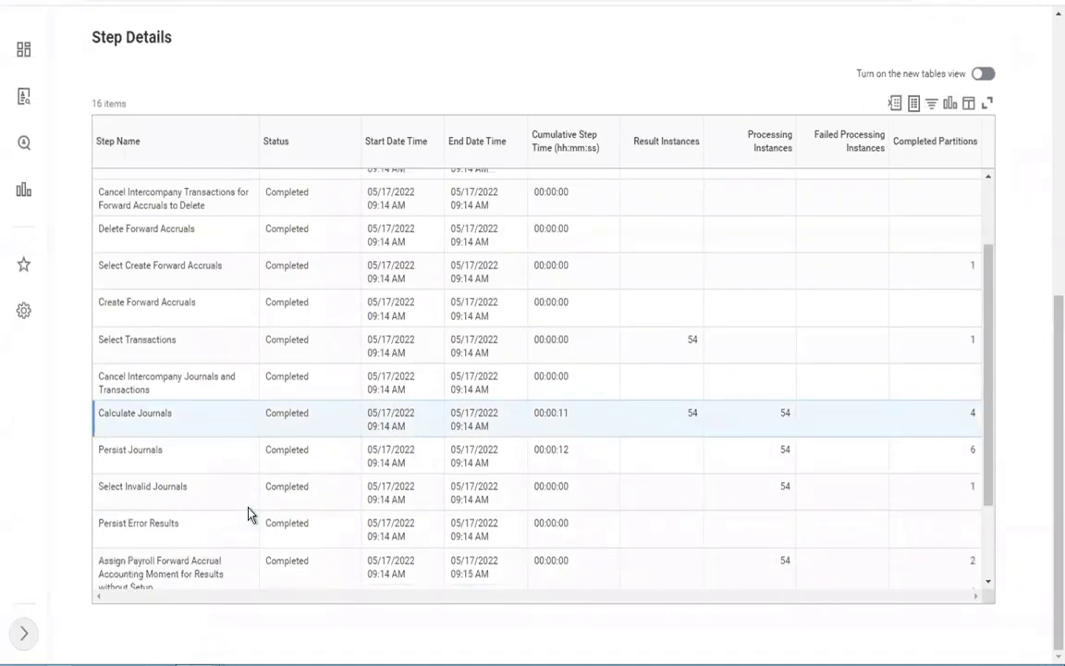
{"action": "scroll", "coordinate": [248, 515], "scroll_direction": "down", "scroll_amount": 3}
{"action": "scroll", "coordinate": [248, 514], "scroll_direction": "down", "scroll_amount": 1}
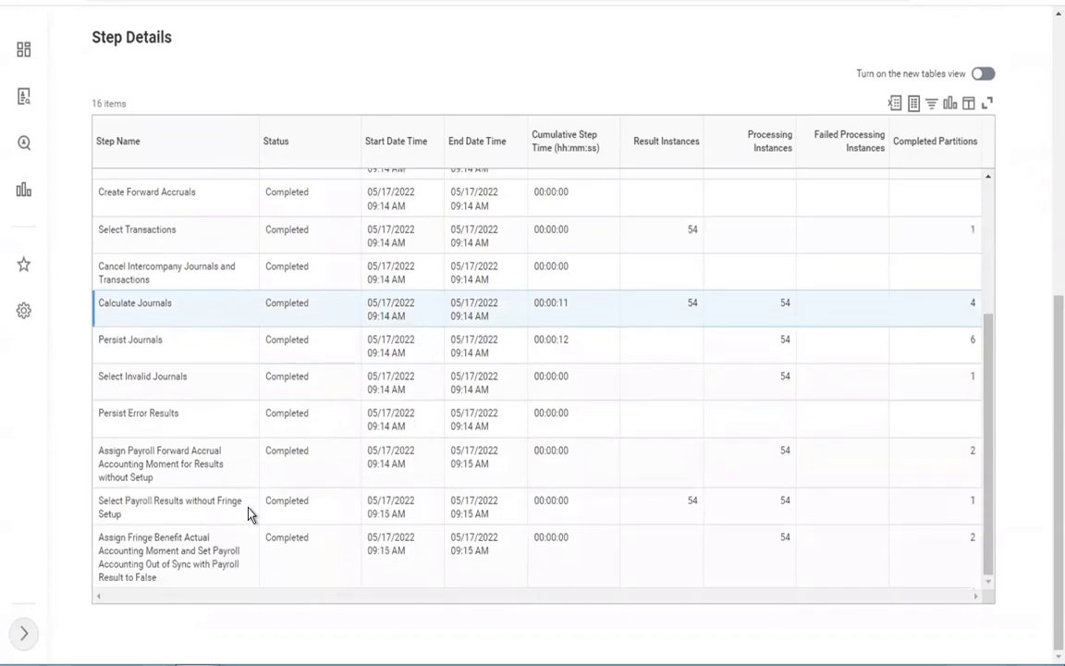
{"action": "scroll", "coordinate": [248, 514], "scroll_direction": "up", "scroll_amount": 8}
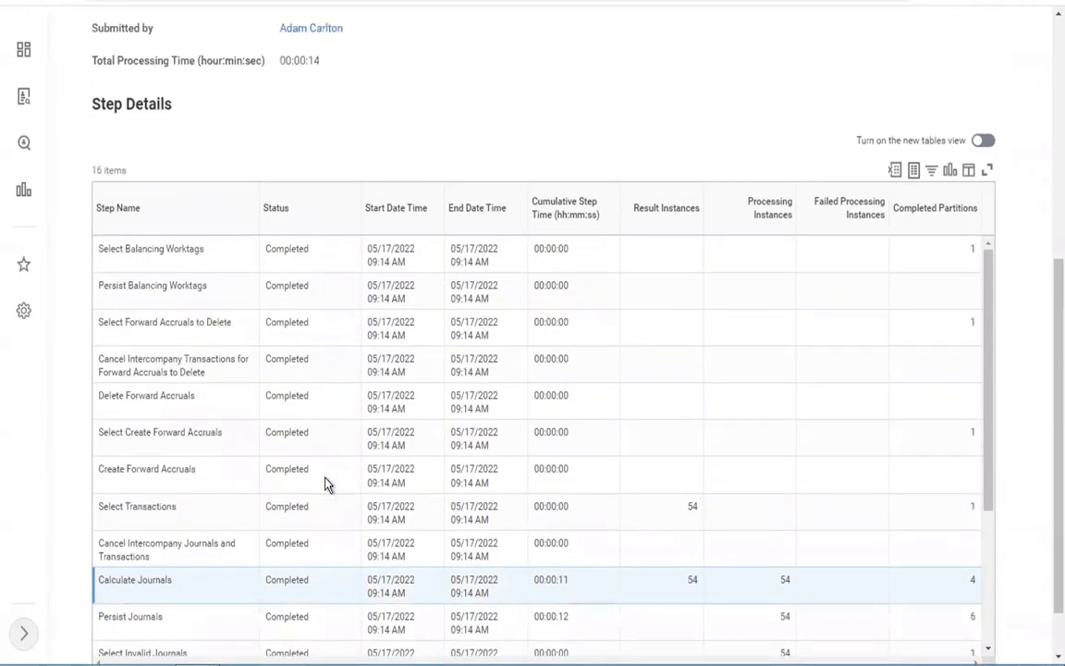
{"action": "scroll", "coordinate": [407, 157], "scroll_direction": "up", "scroll_amount": 5}
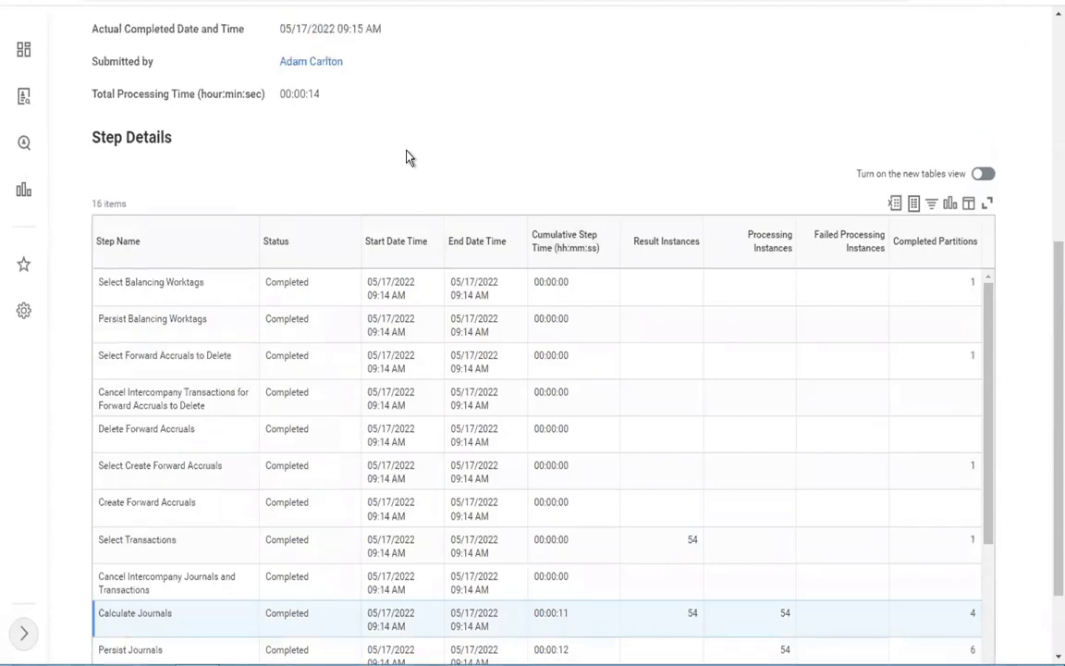
{"action": "key", "text": "ctrl+Left"}
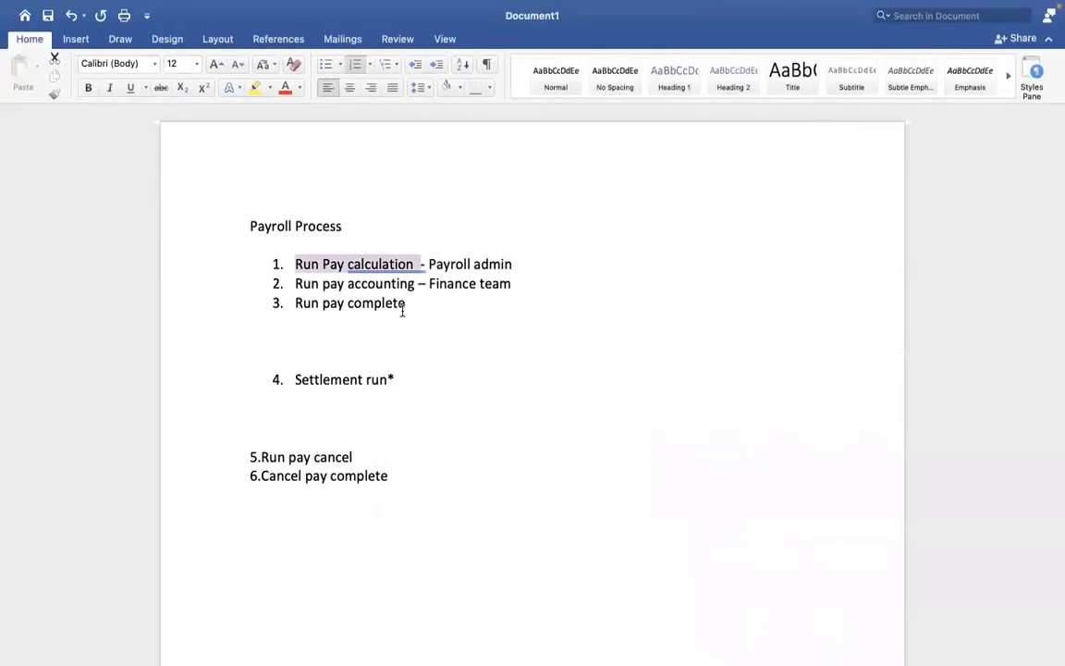
Highlight the "Run pay complete" item in the payroll process list.
{"action": "left_click", "coordinate": [404, 311]}
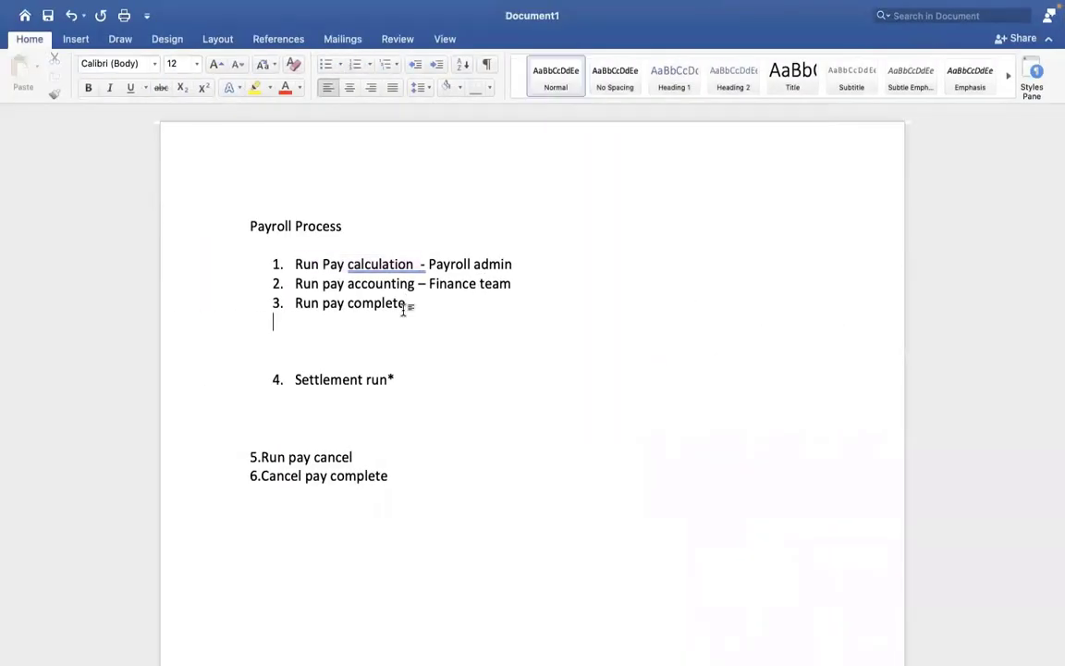
{"action": "left_click_drag", "start_coordinate": [341, 309], "coordinate": [297, 303]}
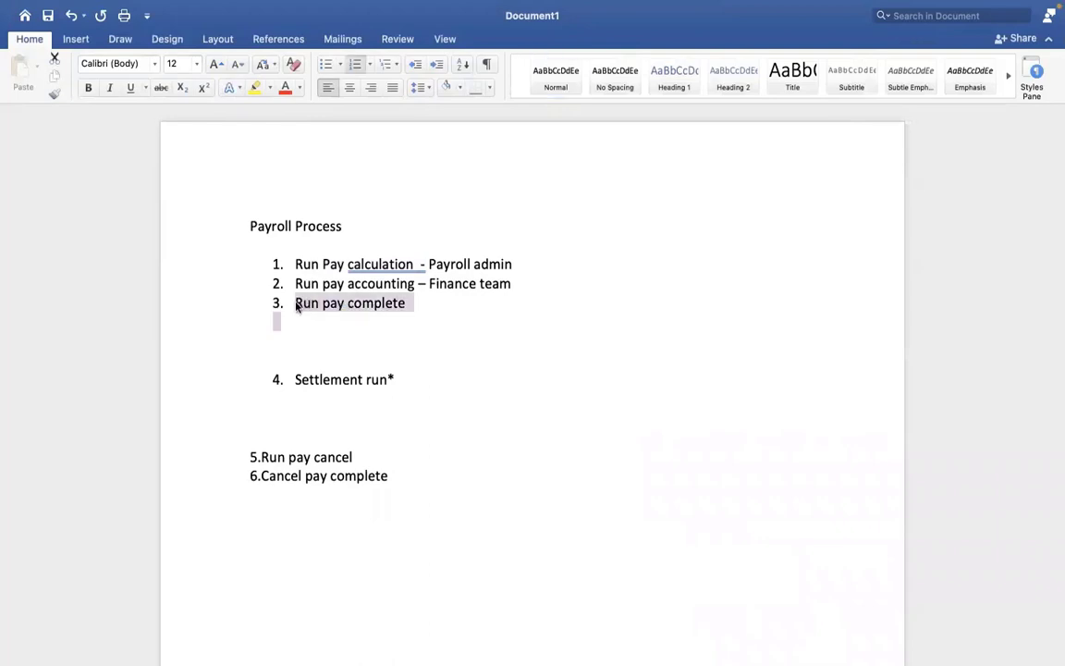
{"action": "left_click", "coordinate": [297, 306]}
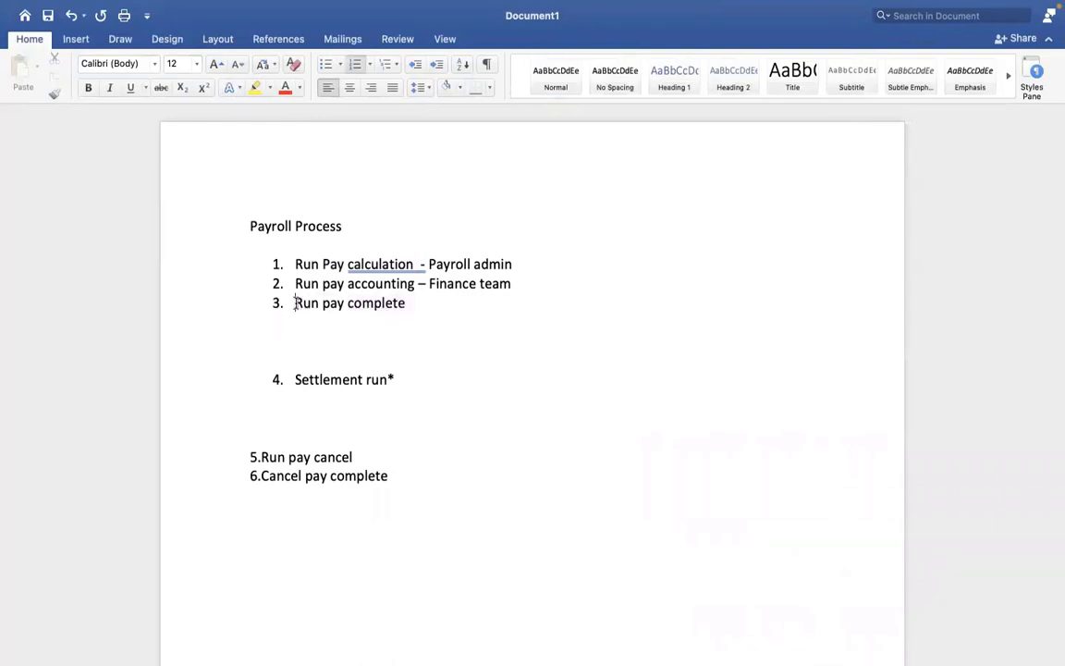
{"action": "left_click", "coordinate": [356, 305]}
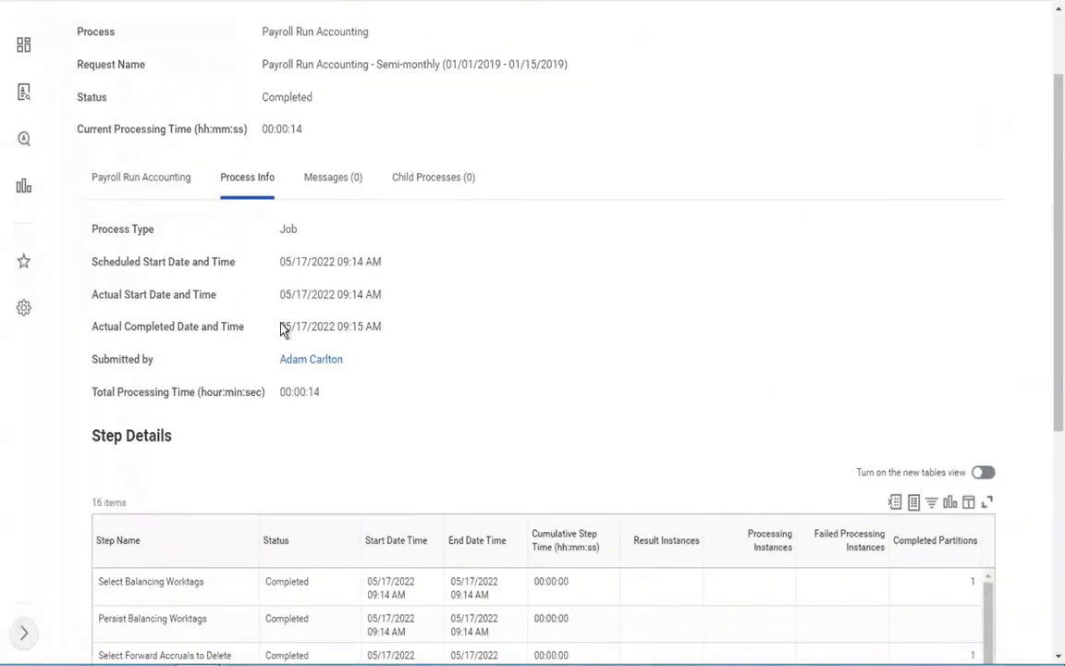
Switch to Workday and review the accounting run's criteria, highlighting its semi-monthly period.
{"action": "left_click", "coordinate": [137, 180]}
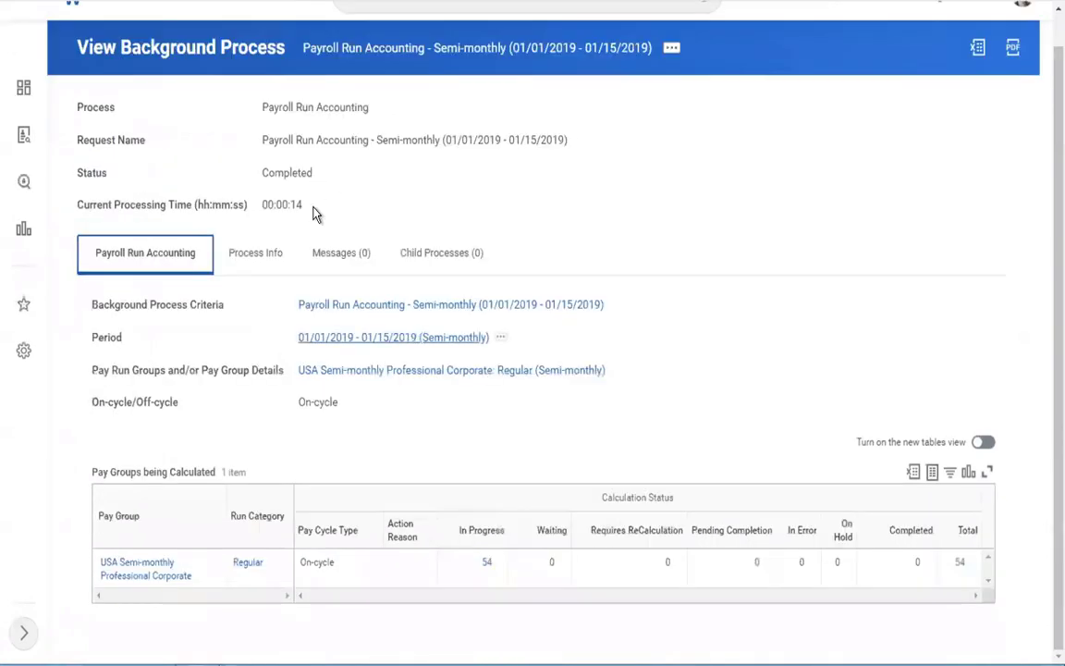
{"action": "left_click_drag", "start_coordinate": [278, 344], "coordinate": [507, 352]}
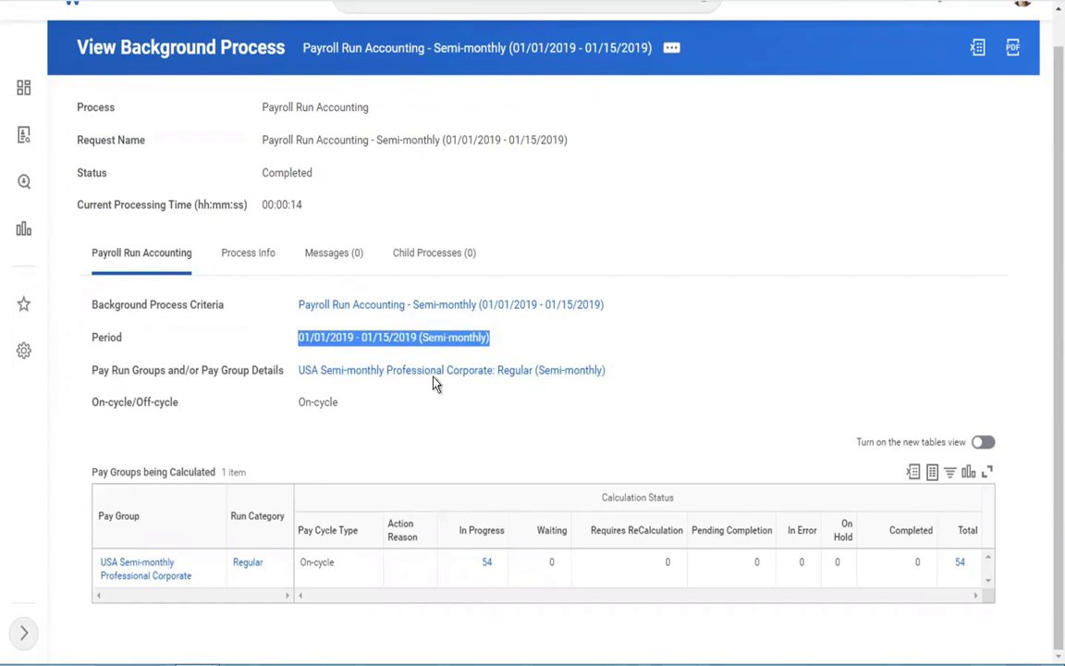
{"action": "left_click", "coordinate": [730, 317]}
{"action": "scroll", "coordinate": [730, 317], "scroll_direction": "up", "scroll_amount": 1}
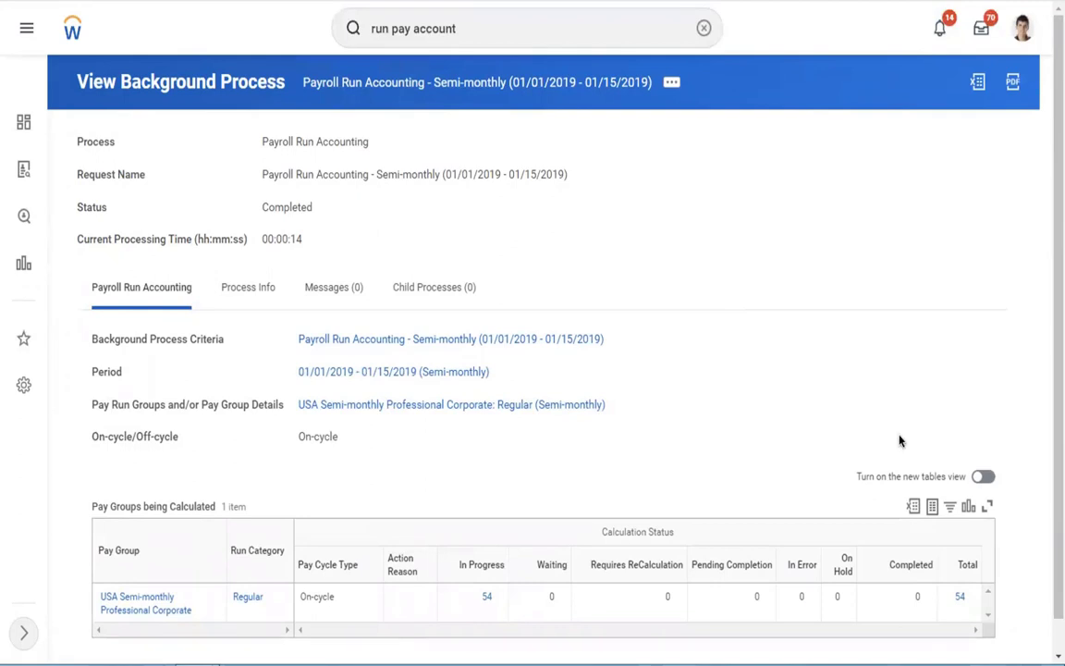
Search for "run pay comple" and open the Run Pay Complete task.
{"action": "left_click", "coordinate": [700, 30]}
{"action": "type", "text": "run"}
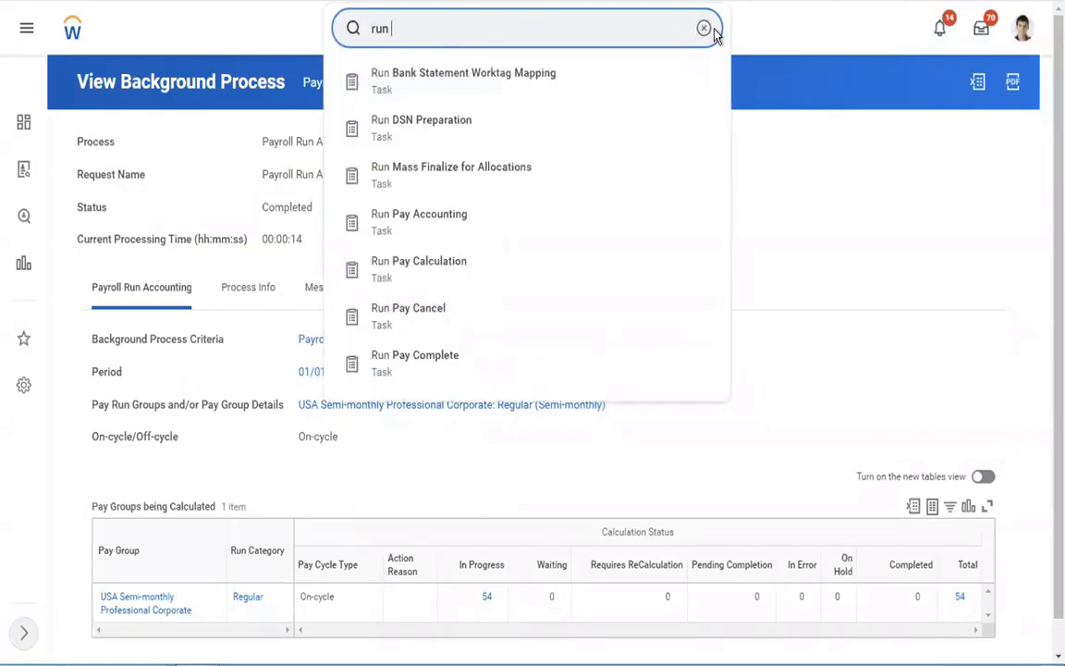
{"action": "key", "text": "BackSpace"}
{"action": "key", "text": "BackSpace"}
{"action": "key", "text": "BackSpace"}
{"action": "key", "text": "BackSpace"}
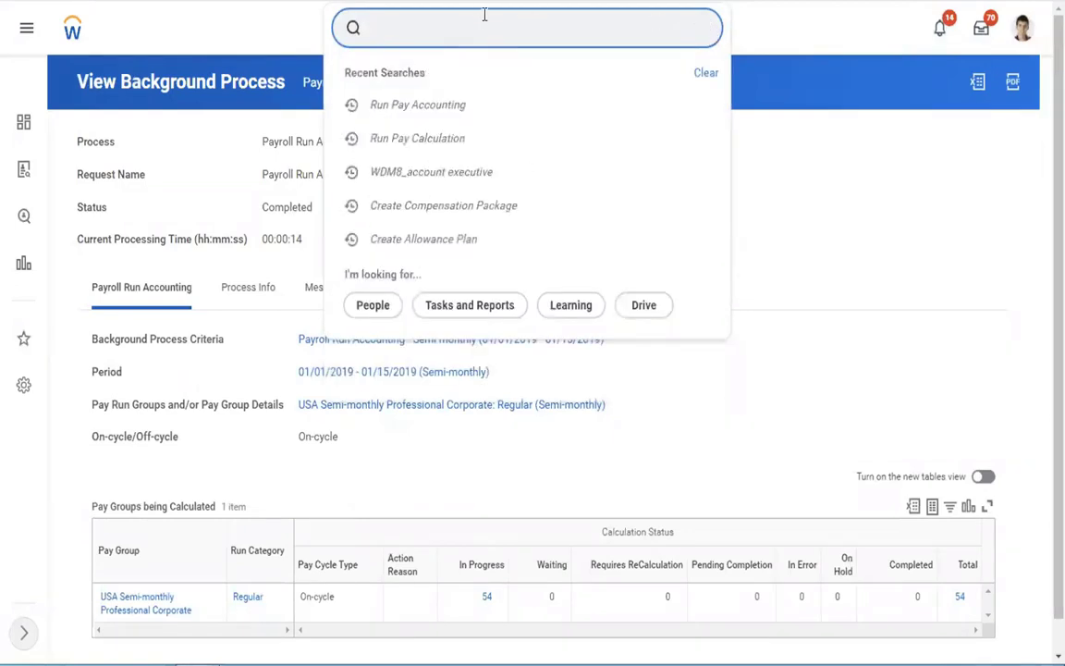
{"action": "type", "text": "run pay comple"}
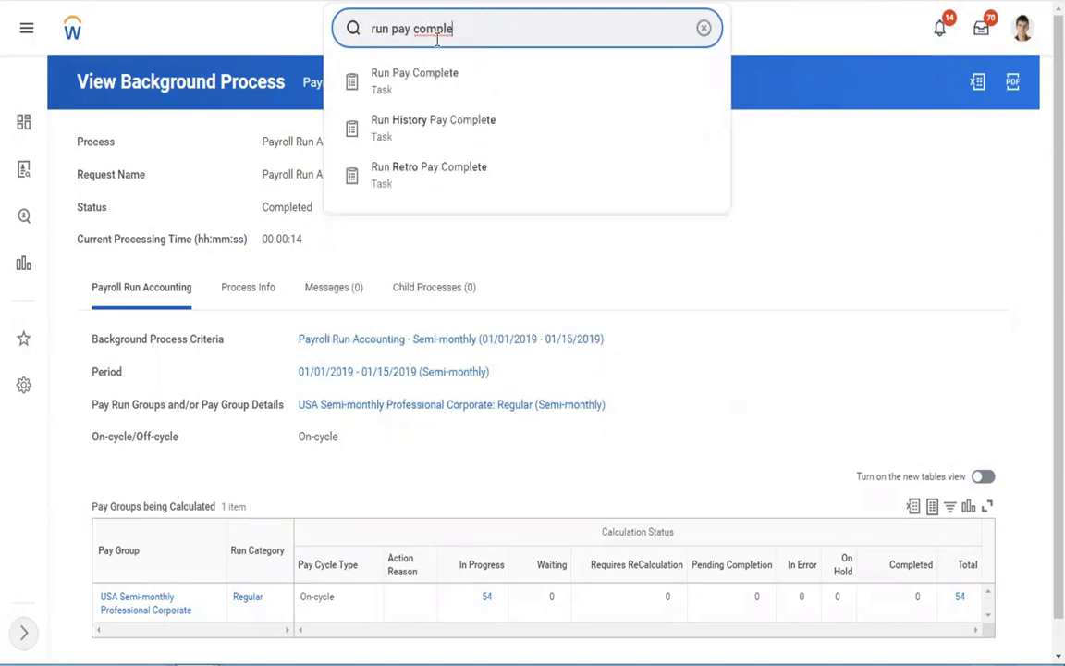
{"action": "left_click", "coordinate": [425, 82]}
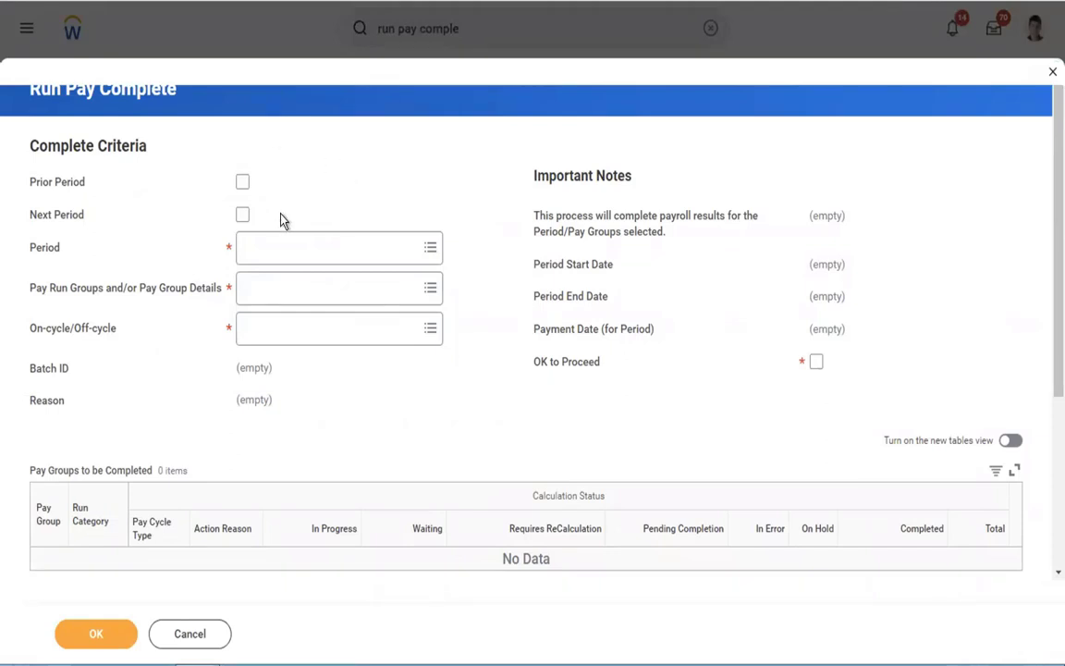
Set the period to 01/01/2019 - 01/15/2019 (Semi-monthly) and the pay group detail to USA Semi-monthly Professional Corporate: Regular.
{"action": "left_click", "coordinate": [261, 249]}
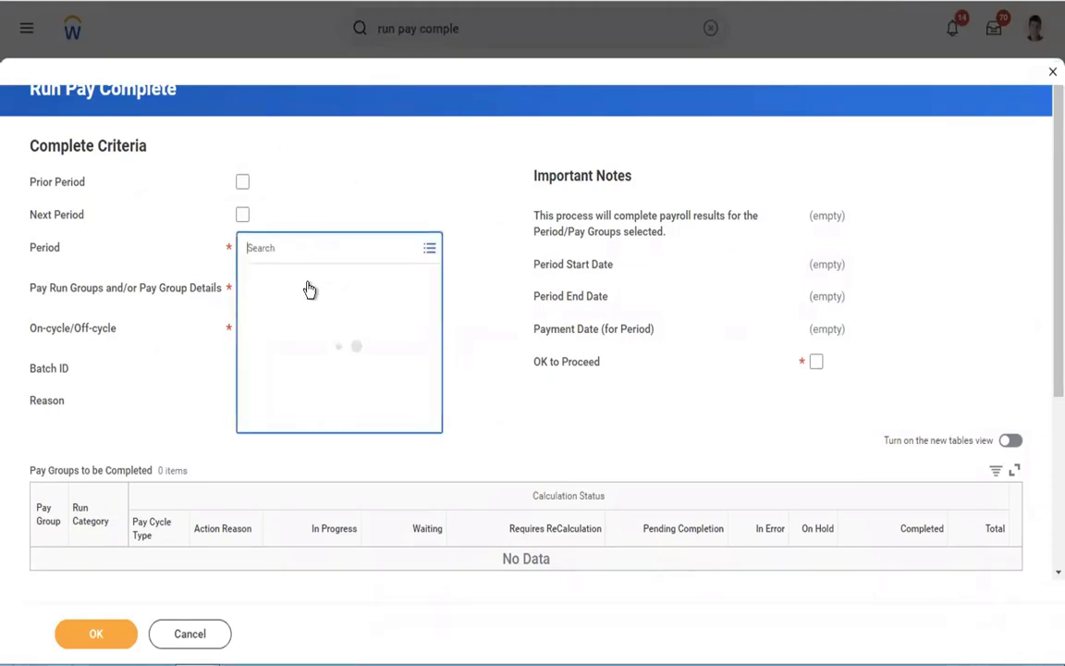
{"action": "left_click", "coordinate": [356, 278]}
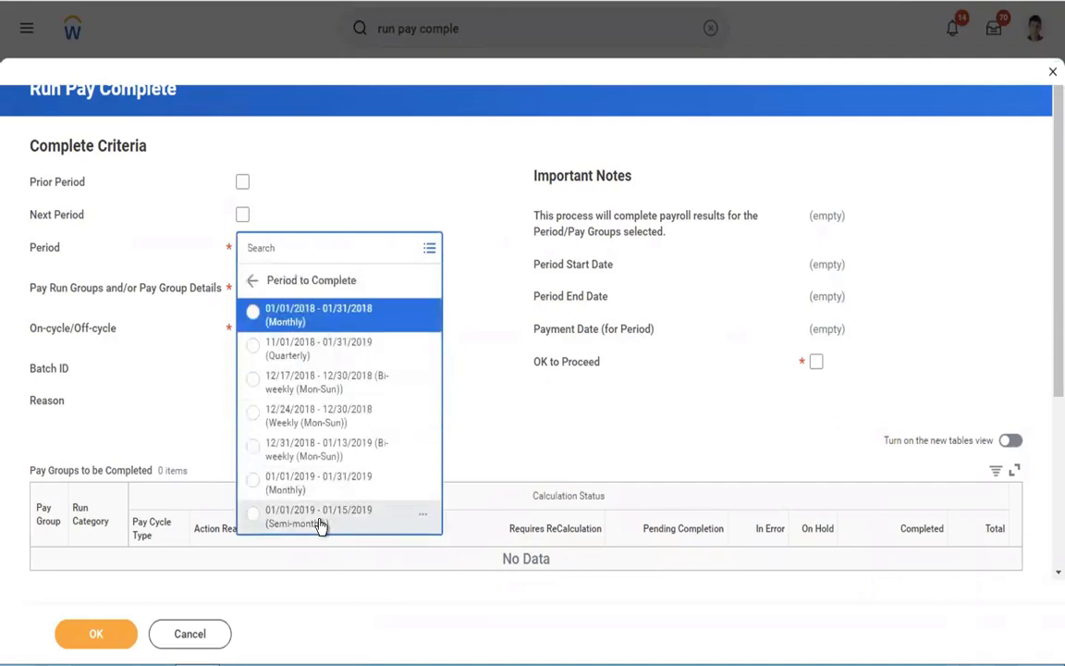
{"action": "left_click", "coordinate": [320, 525]}
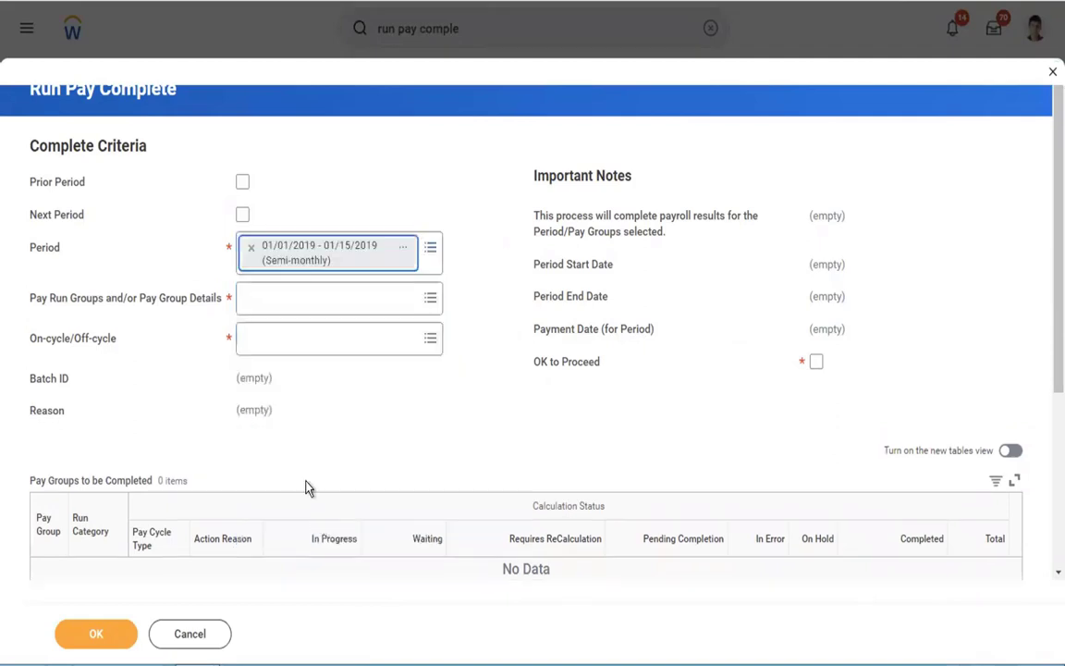
{"action": "left_click", "coordinate": [262, 305]}
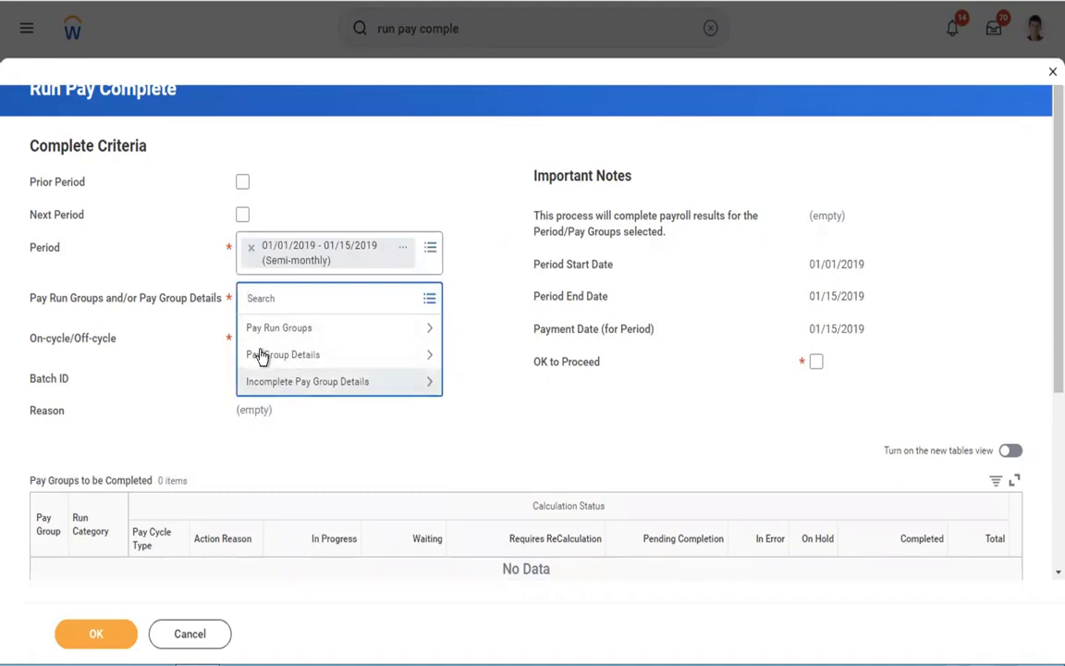
{"action": "left_click", "coordinate": [262, 357]}
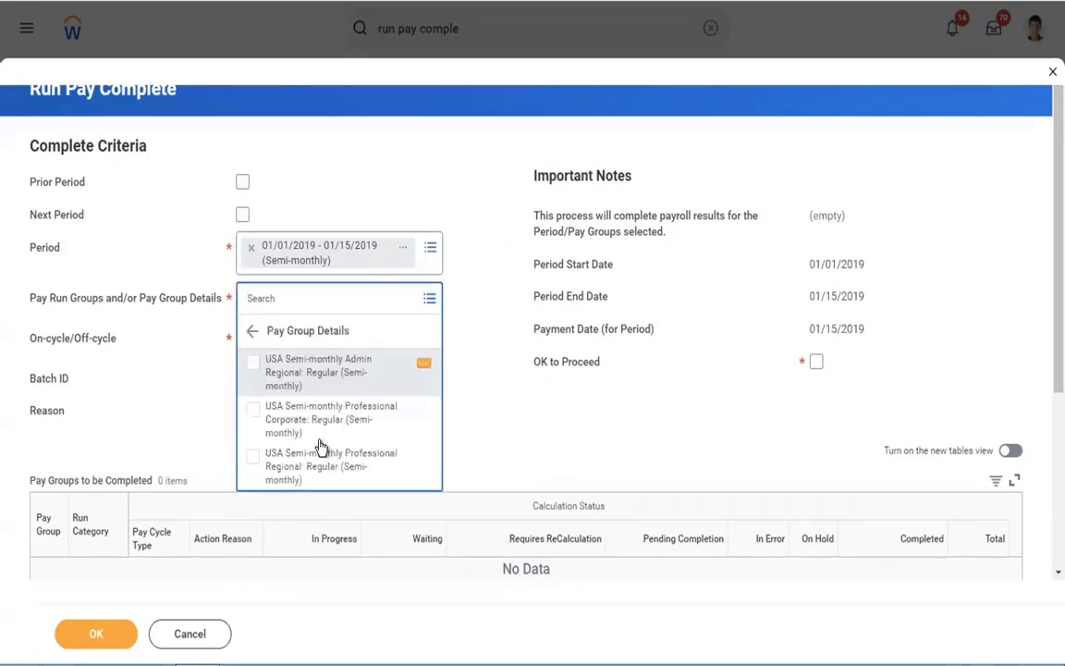
{"action": "left_click", "coordinate": [291, 429]}
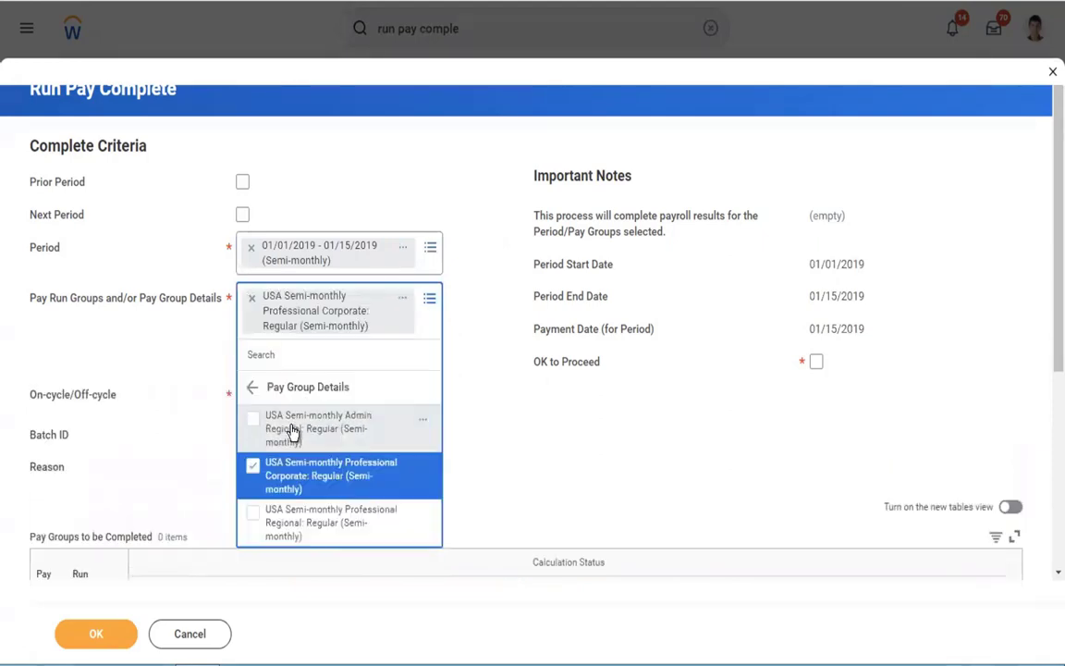
{"action": "left_click", "coordinate": [528, 382]}
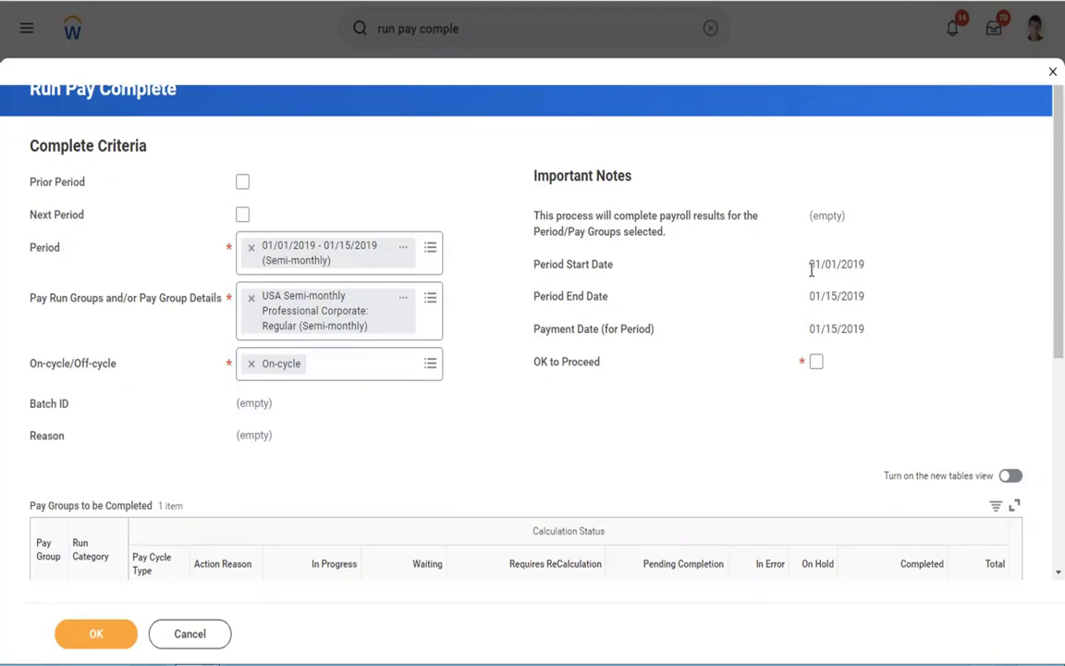
Review the period dates and calculation status, and mark the pay complete run as OK to Proceed.
{"action": "left_click_drag", "start_coordinate": [811, 266], "coordinate": [878, 264]}
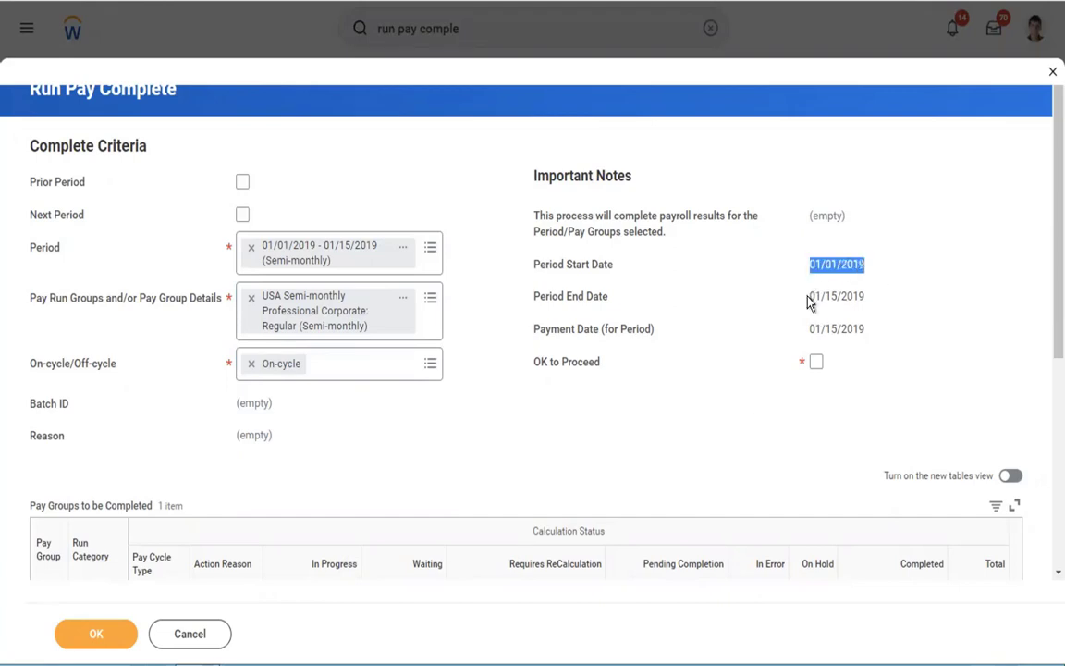
{"action": "left_click_drag", "start_coordinate": [811, 296], "coordinate": [871, 296]}
{"action": "left_click_drag", "start_coordinate": [803, 333], "coordinate": [848, 260]}
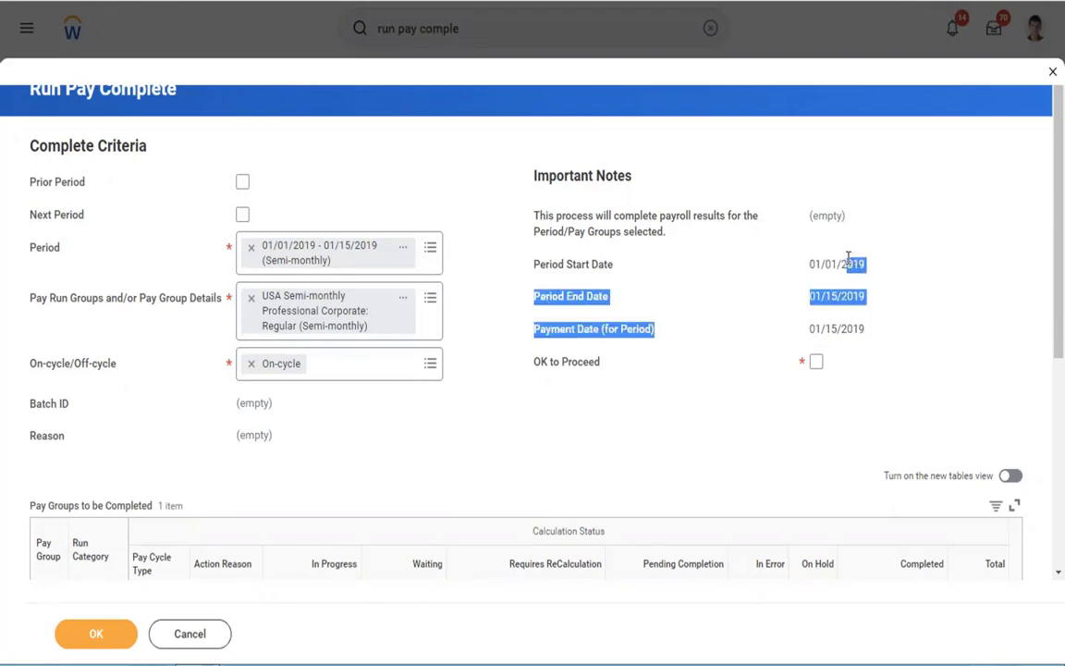
{"action": "left_click", "coordinate": [800, 278]}
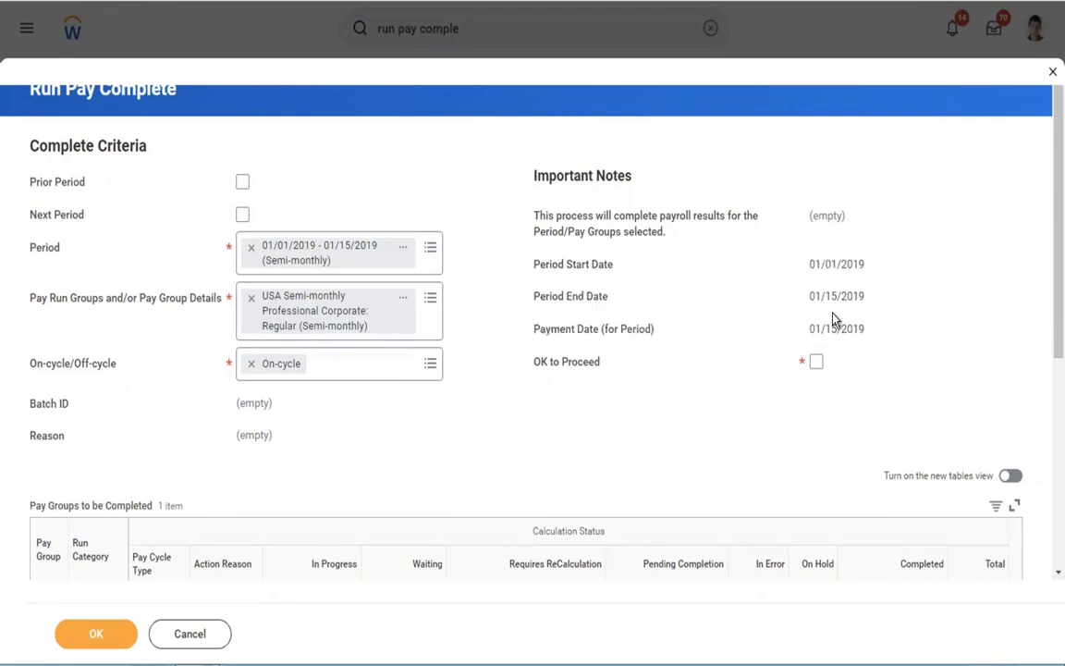
{"action": "left_click", "coordinate": [817, 362]}
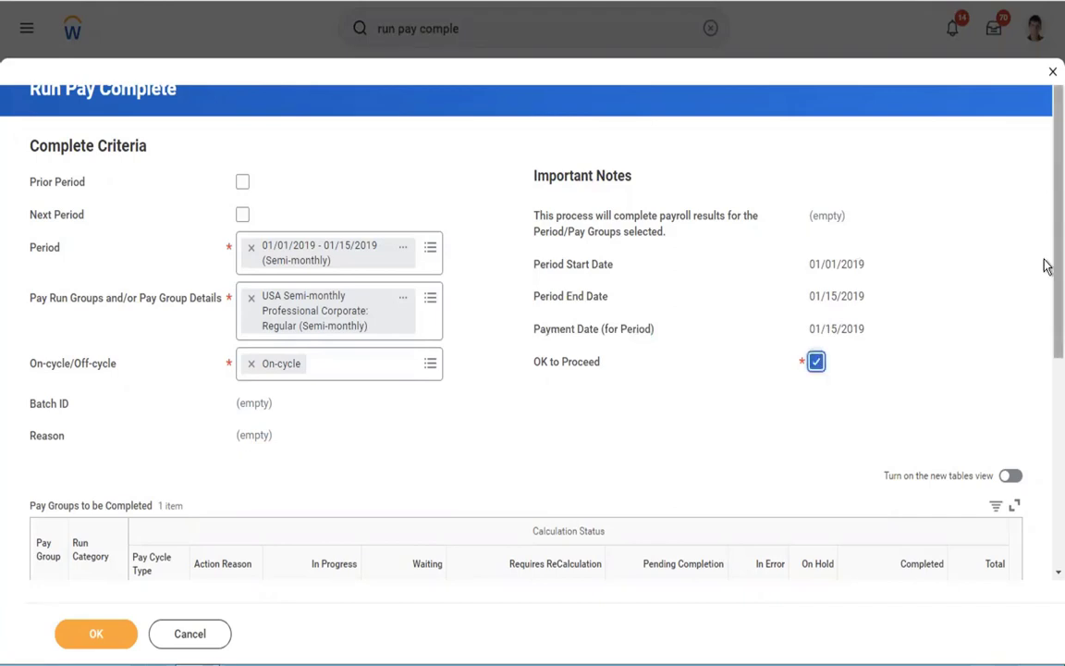
{"action": "scroll", "coordinate": [1045, 267], "scroll_direction": "down", "scroll_amount": 5}
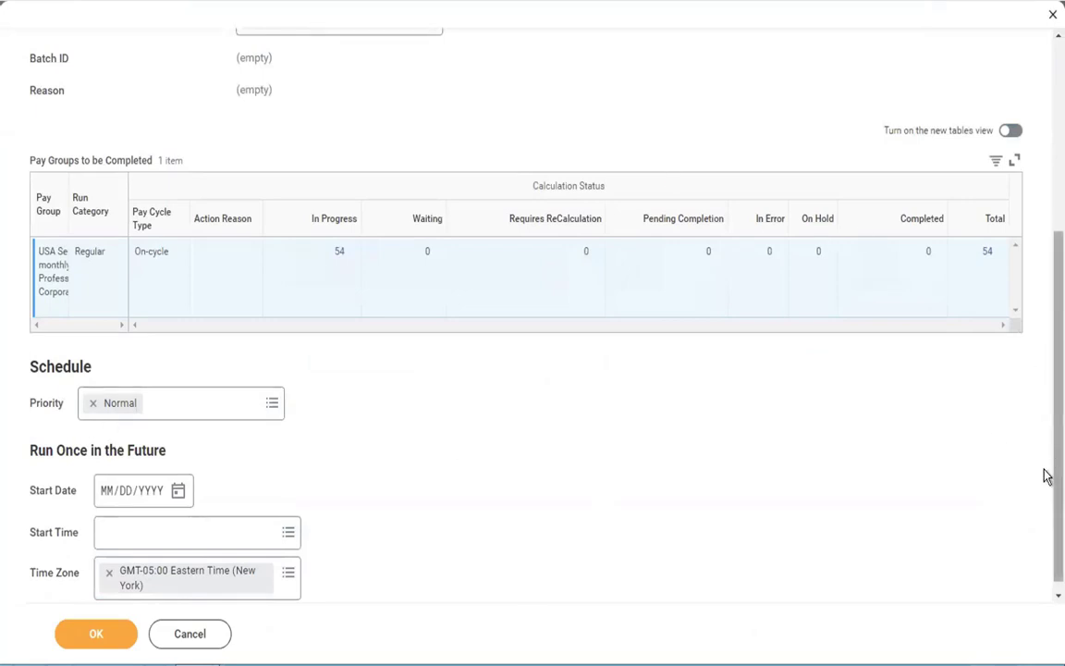
{"action": "scroll", "coordinate": [1045, 476], "scroll_direction": "up", "scroll_amount": 5}
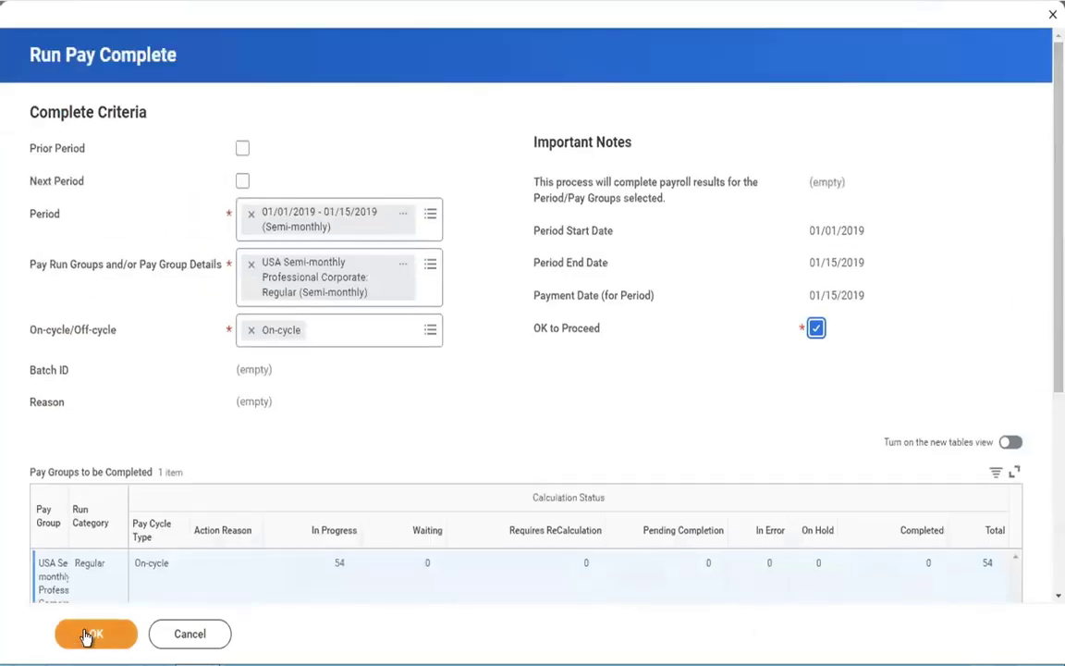
Submit the pay complete run and refresh its background process until its status shows Completed.
{"action": "left_click", "coordinate": [87, 635]}
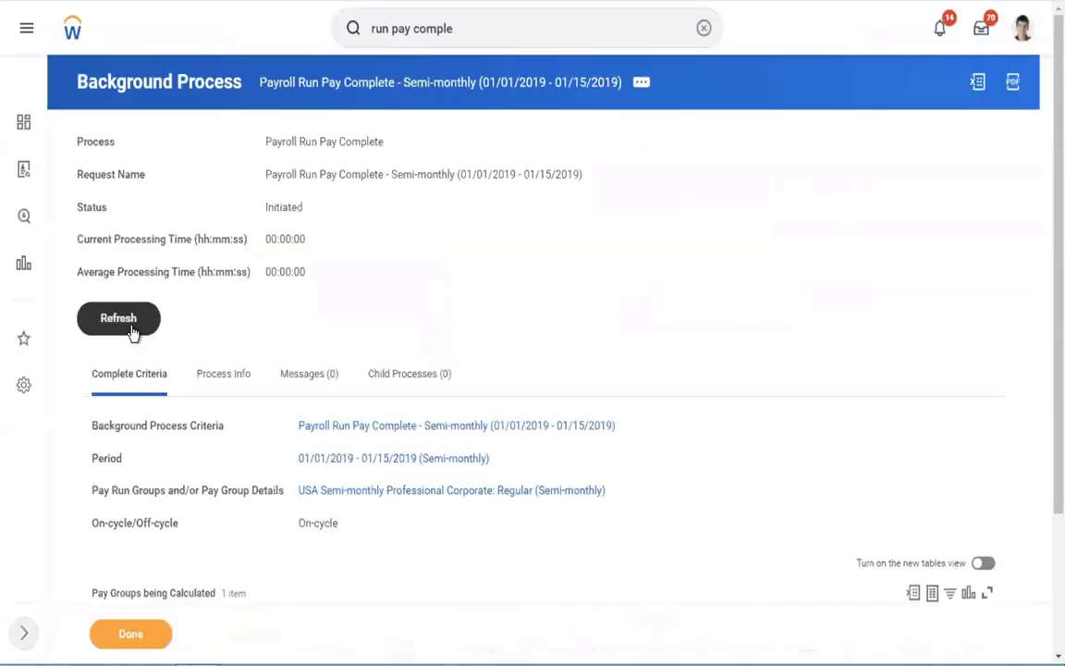
{"action": "left_click", "coordinate": [132, 331]}
{"action": "left_click", "coordinate": [137, 331]}
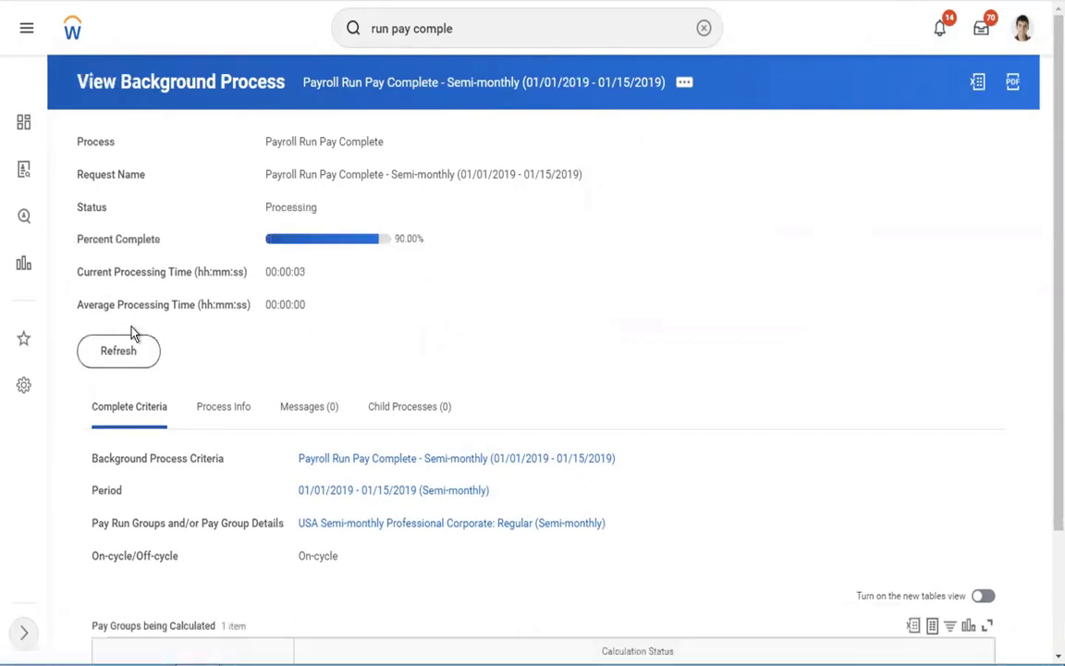
{"action": "left_click", "coordinate": [114, 351]}
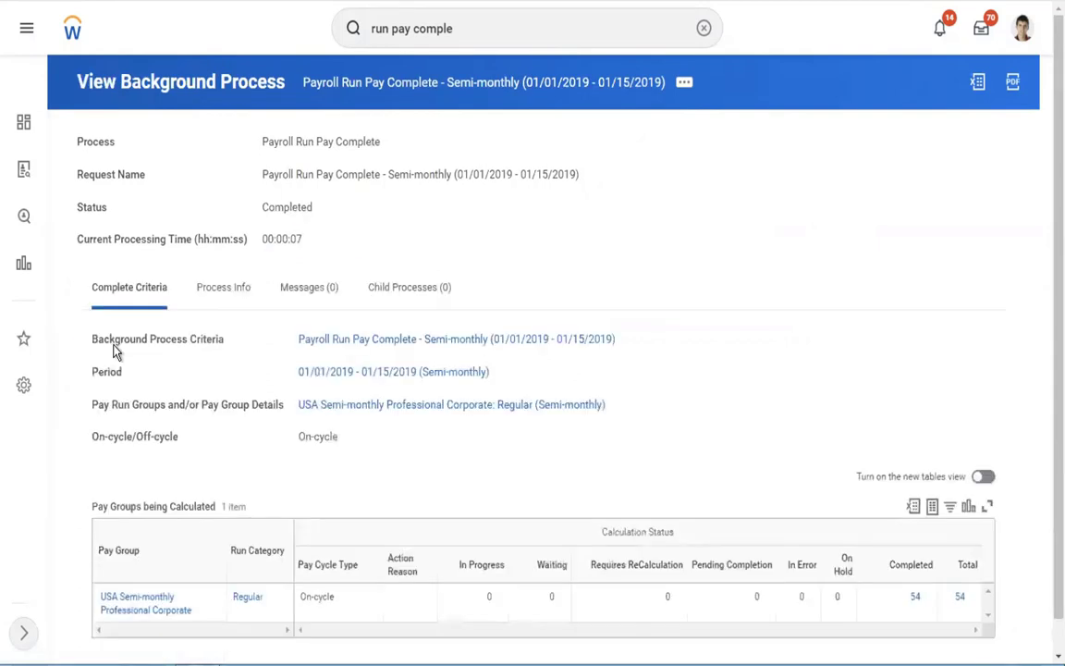
{"action": "double_click", "coordinate": [312, 209]}
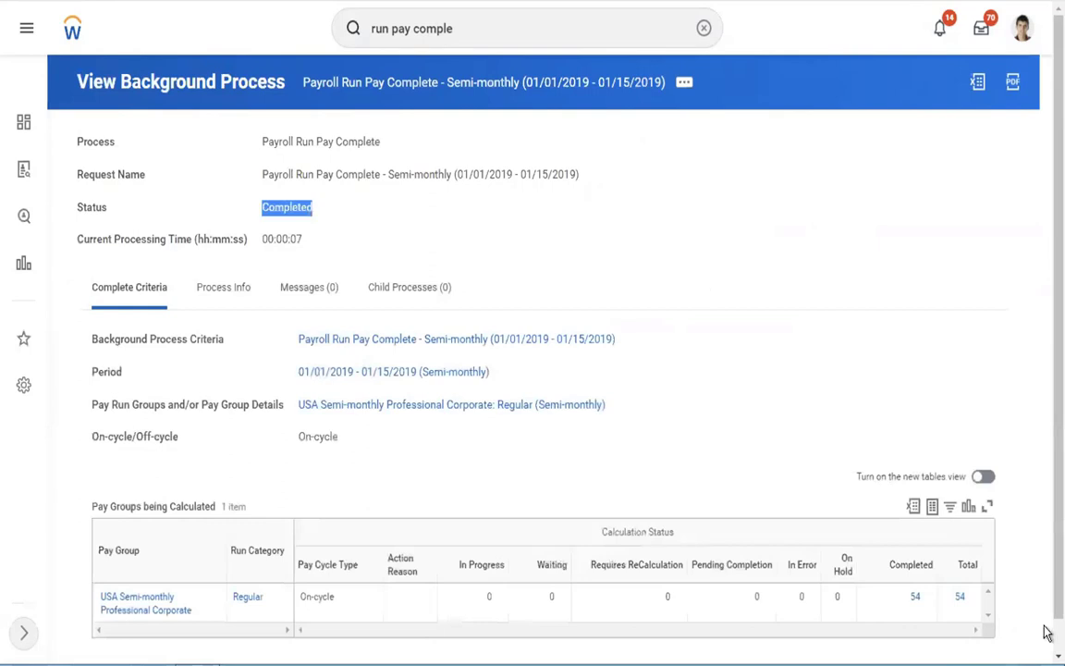
{"action": "left_click", "coordinate": [395, 248]}
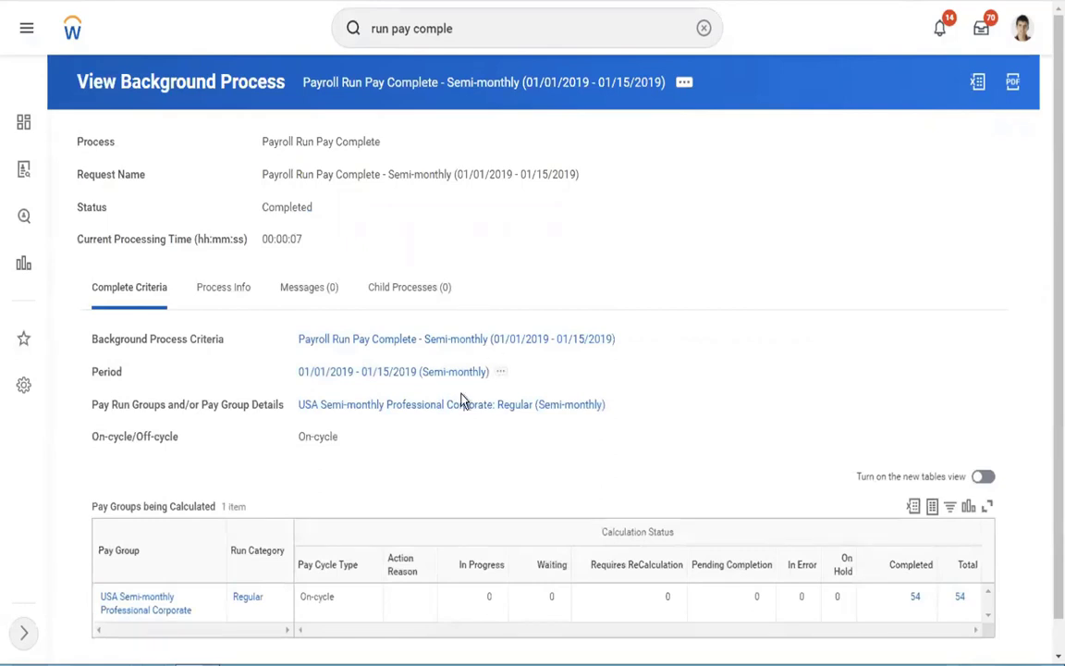
Open the USA Semi-monthly Professional Corporate pay group and examine its period details and period status.
{"action": "left_click", "coordinate": [358, 405]}
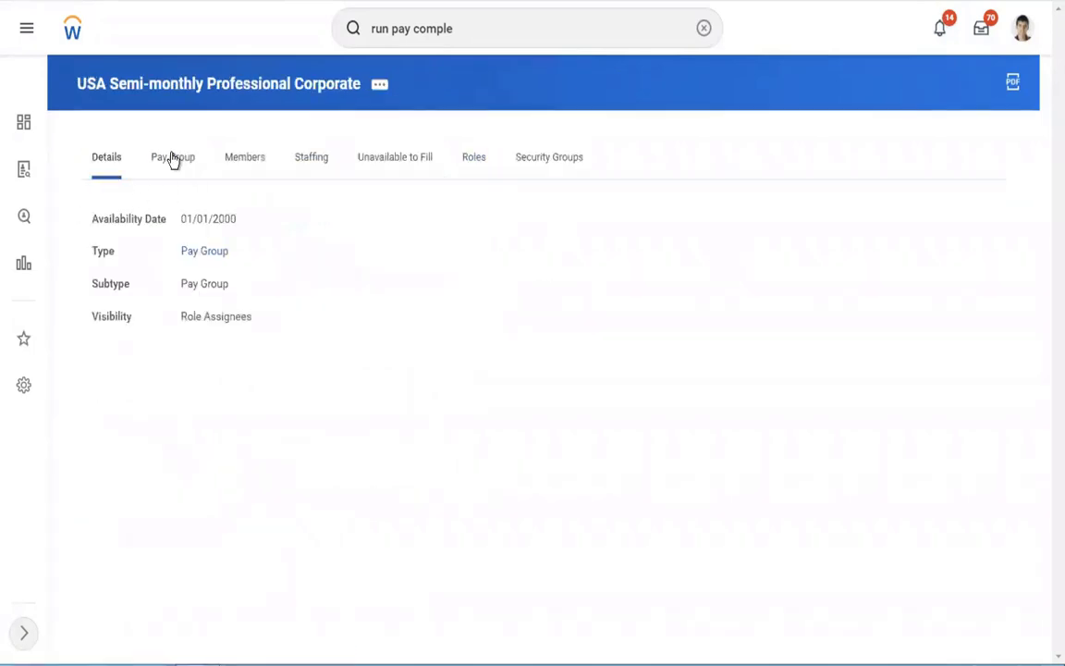
{"action": "left_click", "coordinate": [175, 161]}
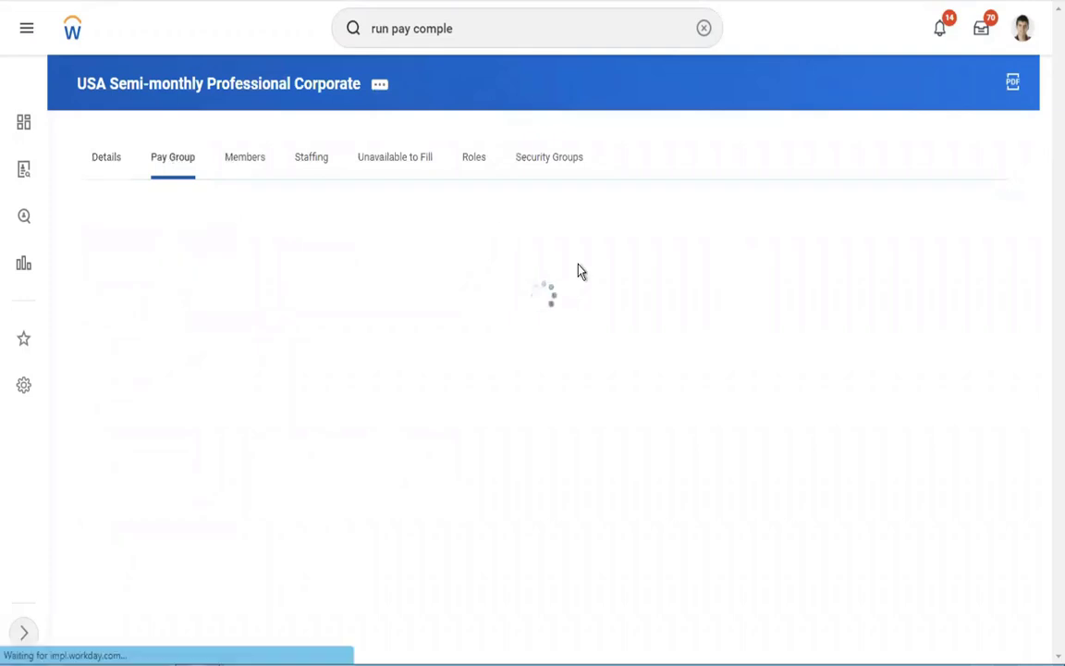
{"action": "left_click_drag", "start_coordinate": [1046, 176], "coordinate": [1046, 418]}
{"action": "scroll", "coordinate": [1046, 418], "scroll_direction": "down", "scroll_amount": 3}
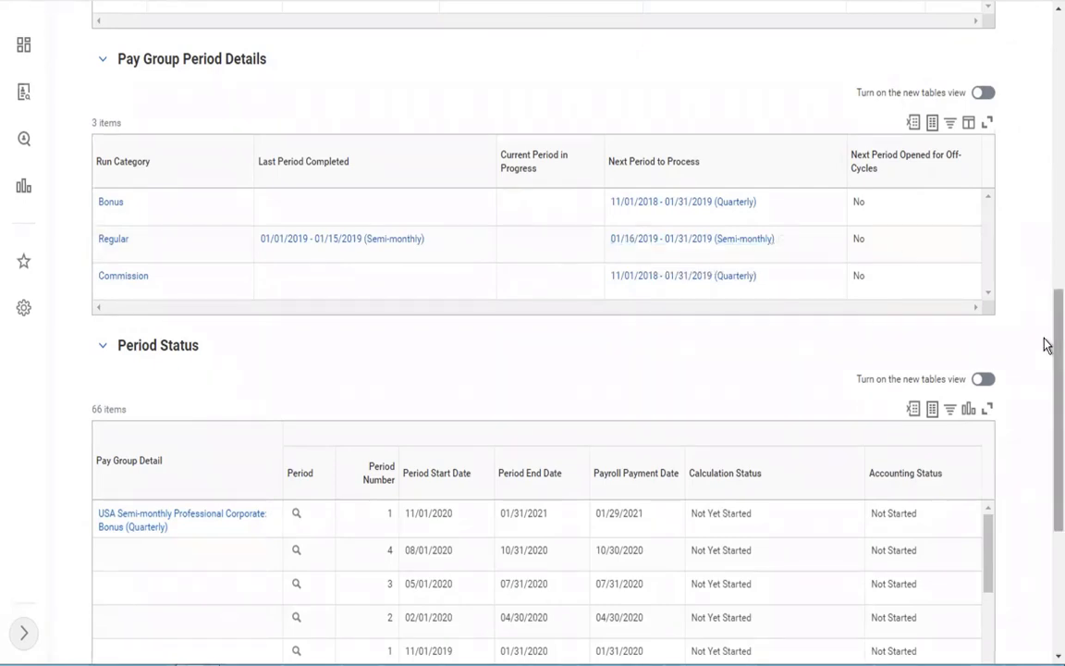
{"action": "scroll", "coordinate": [1046, 489], "scroll_direction": "down", "scroll_amount": 3}
{"action": "scroll", "coordinate": [1046, 197], "scroll_direction": "up", "scroll_amount": 10}
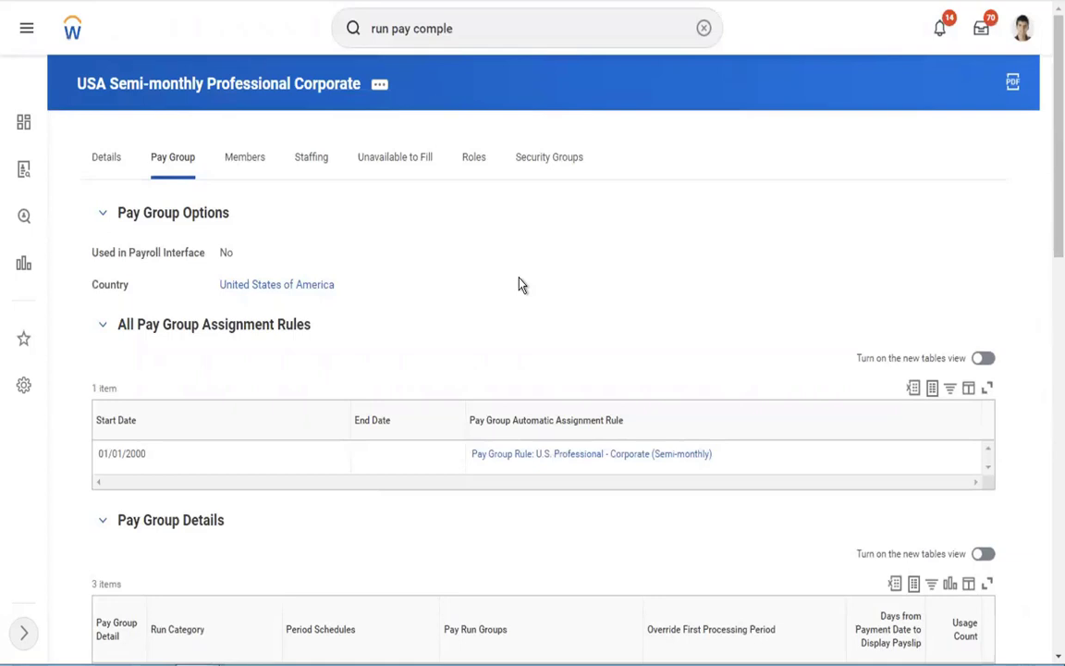
Clear the Workday search, switch to the Word document and highlight "Run pay complete" in the process list.
{"action": "left_click", "coordinate": [705, 29]}
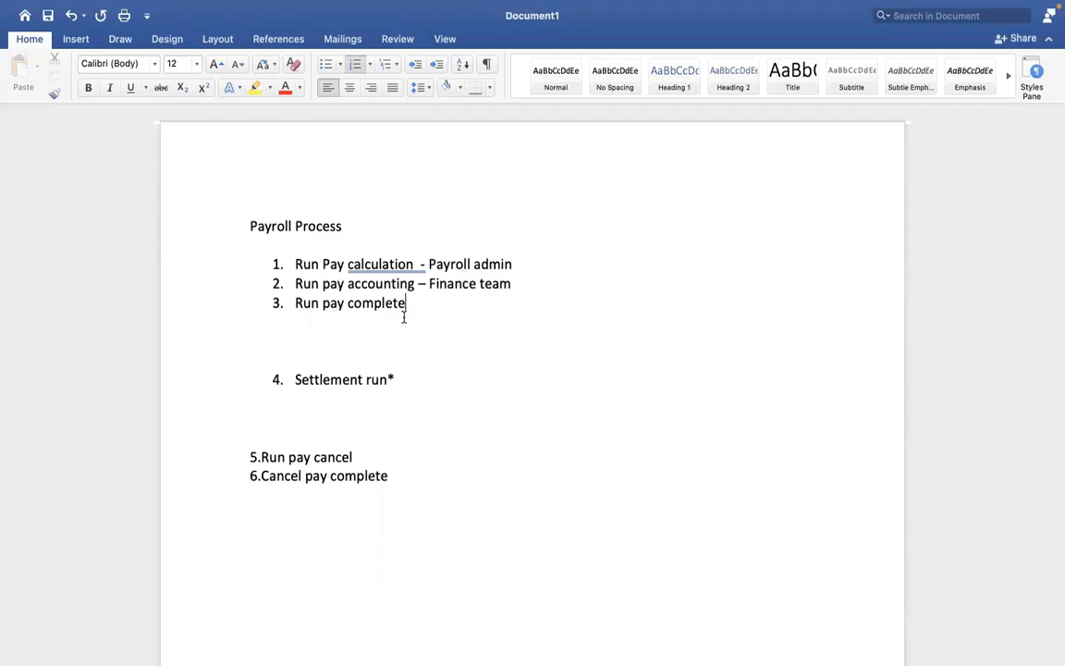
{"action": "left_click_drag", "start_coordinate": [416, 309], "coordinate": [306, 308]}
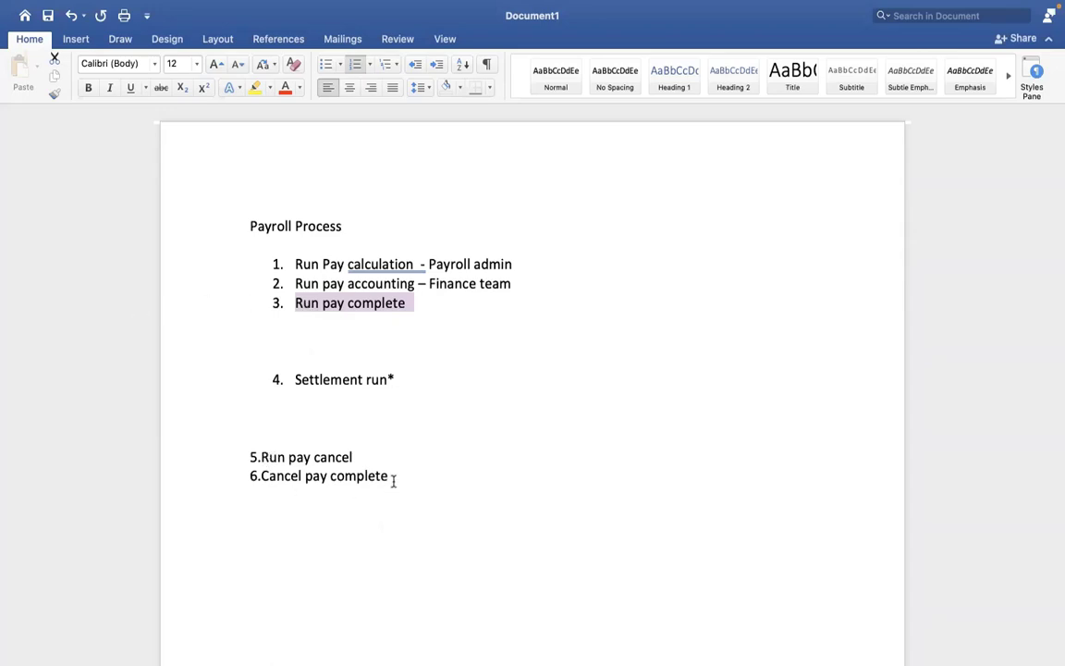
Highlight "Cancel pay complete" and "Run pay complete" in the payroll process list, followed by the first three numbered steps together.
{"action": "left_click_drag", "start_coordinate": [389, 475], "coordinate": [262, 475]}
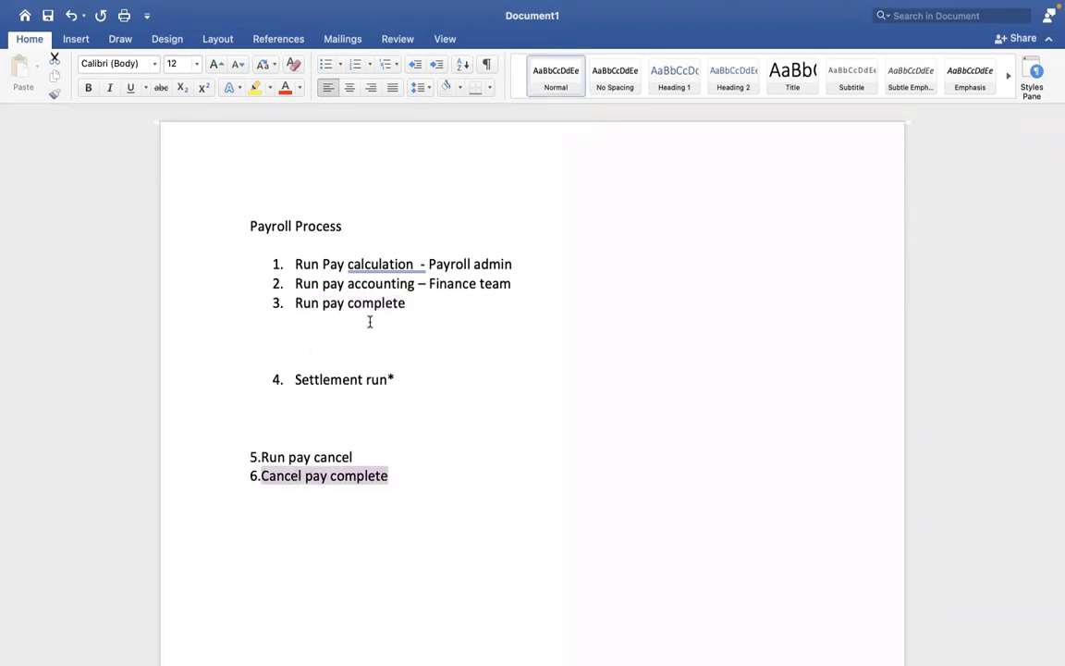
{"action": "left_click", "coordinate": [286, 313]}
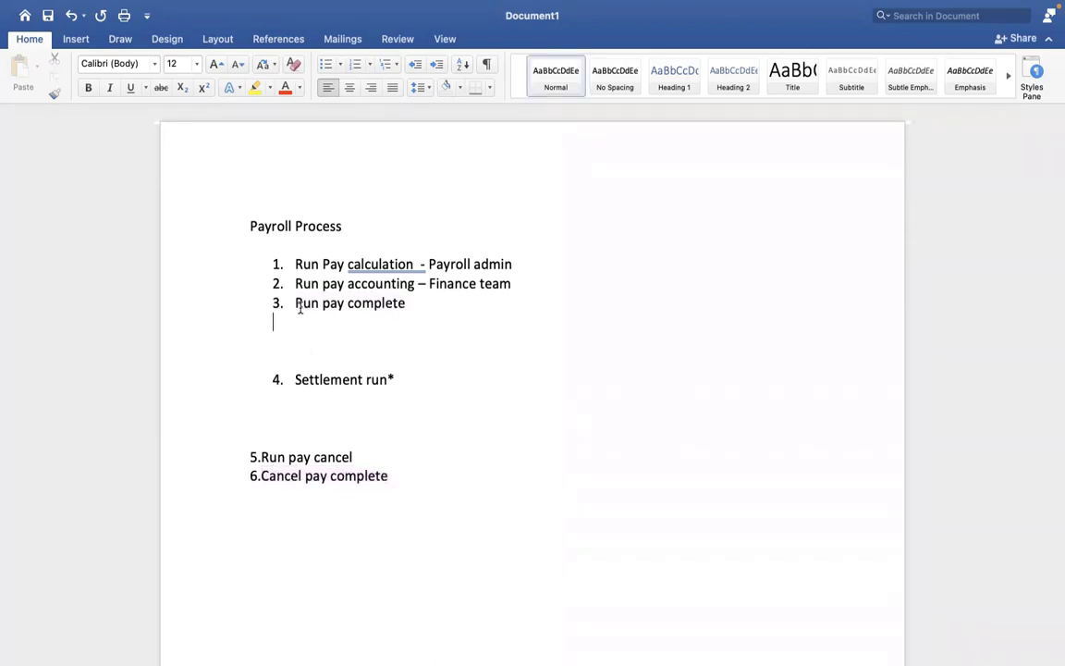
{"action": "left_click_drag", "start_coordinate": [301, 308], "coordinate": [420, 315]}
{"action": "left_click", "coordinate": [420, 315]}
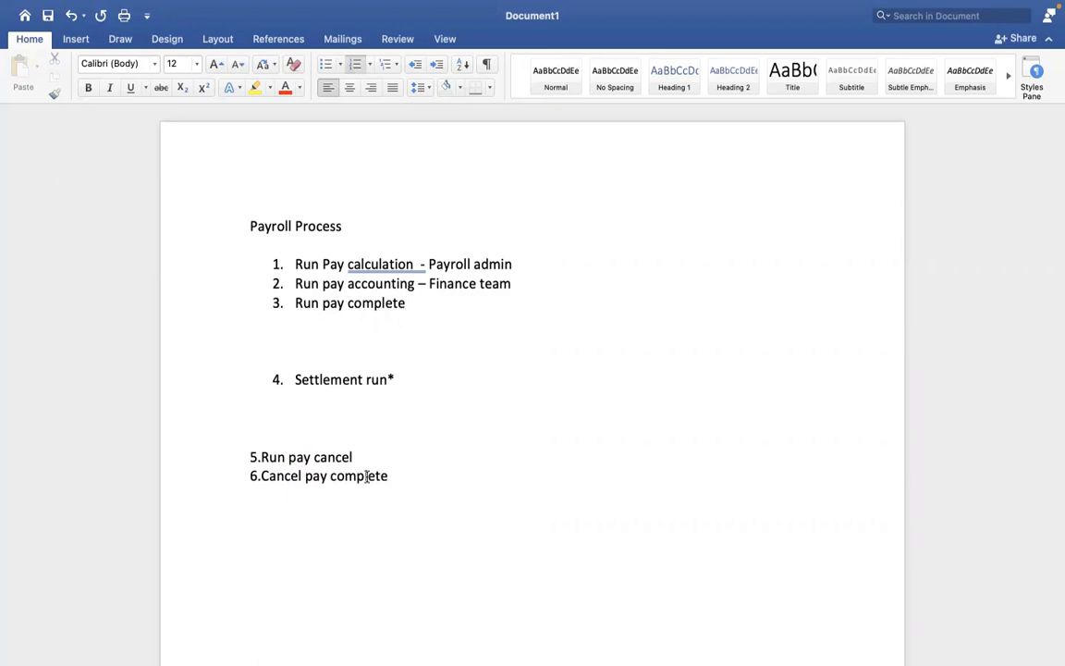
{"action": "left_click_drag", "start_coordinate": [403, 479], "coordinate": [261, 476]}
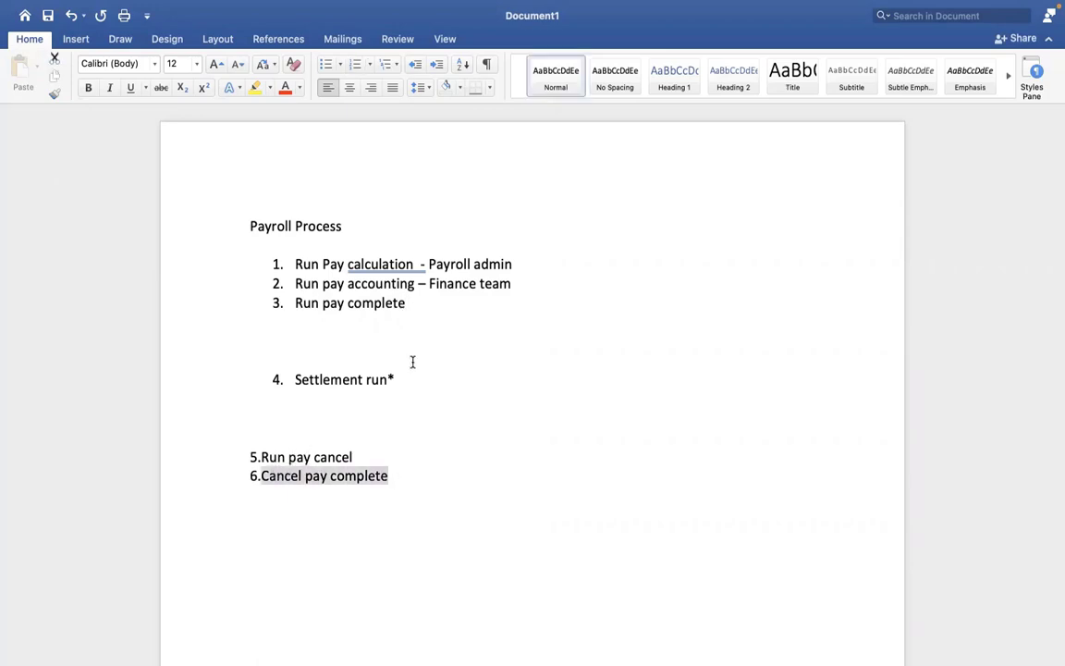
{"action": "left_click", "coordinate": [418, 323]}
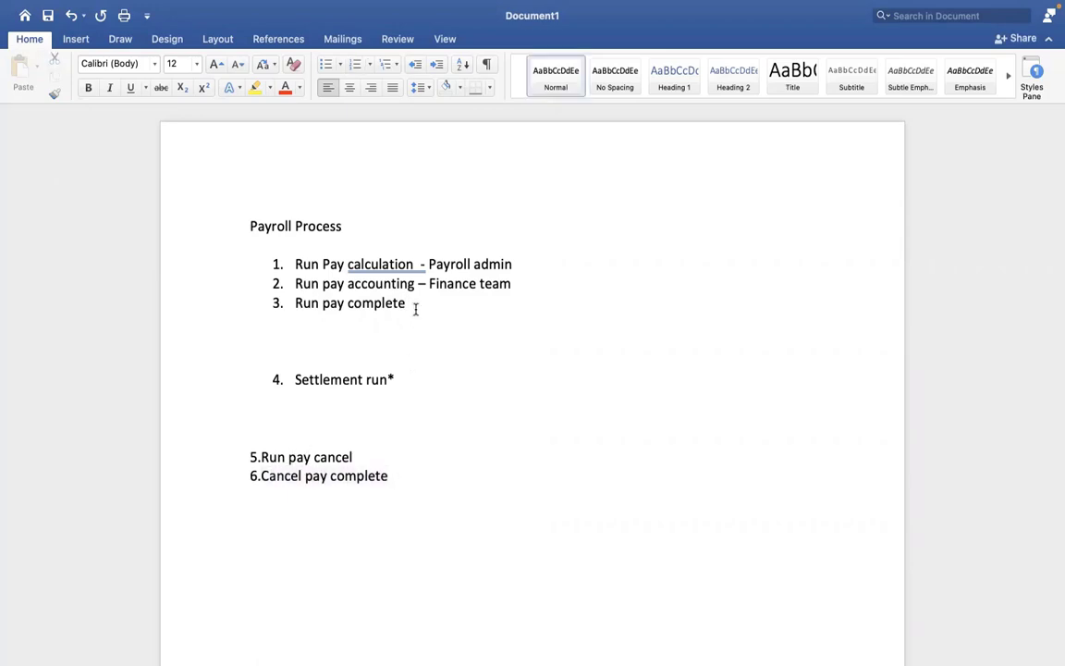
{"action": "left_click_drag", "start_coordinate": [408, 312], "coordinate": [294, 264]}
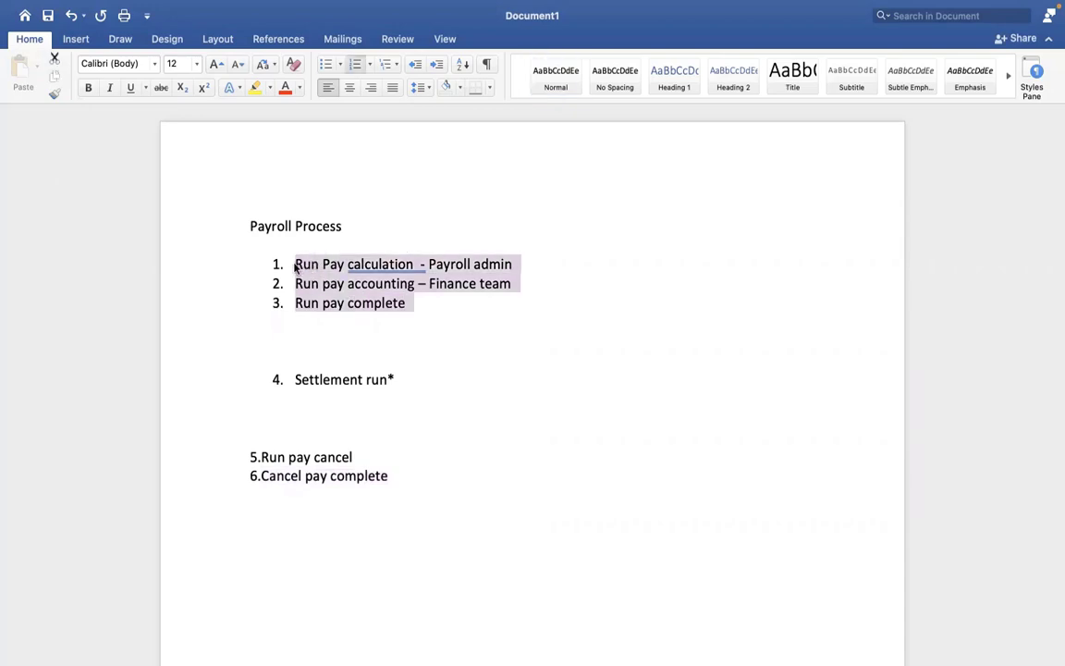
{"action": "left_click", "coordinate": [282, 250]}
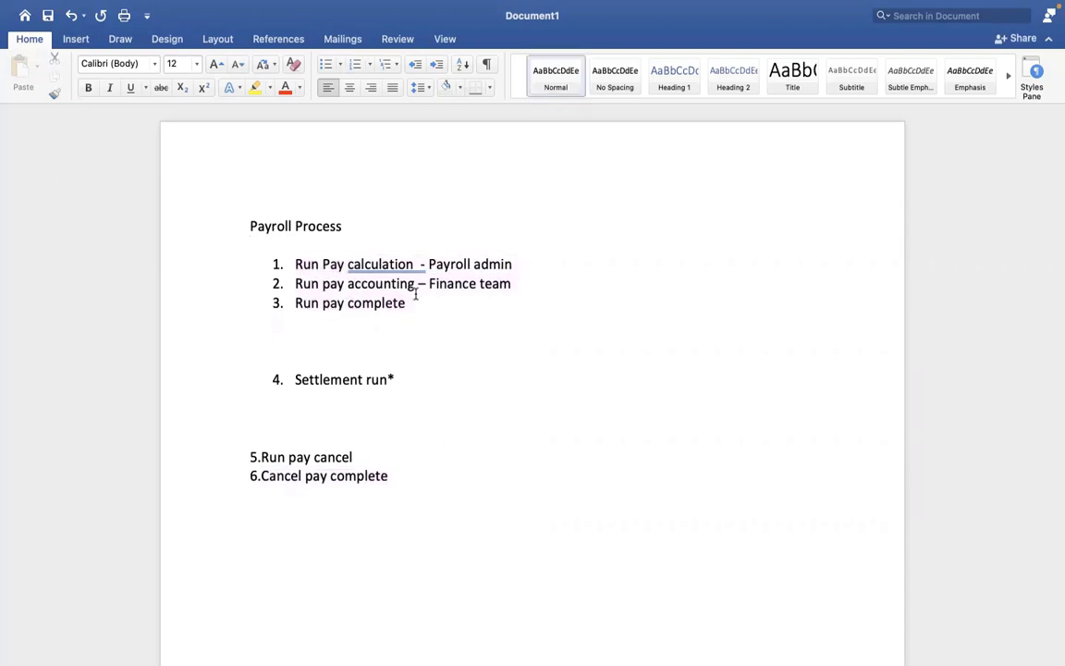
Compare the "Run pay complete" and "Cancel pay complete" entries by highlighting each in the list, and clear the selection.
{"action": "left_click_drag", "start_coordinate": [410, 301], "coordinate": [384, 320]}
{"action": "left_click", "coordinate": [297, 257]}
{"action": "left_click", "coordinate": [435, 463]}
{"action": "key", "text": "XF86AudioRaiseVolume"}
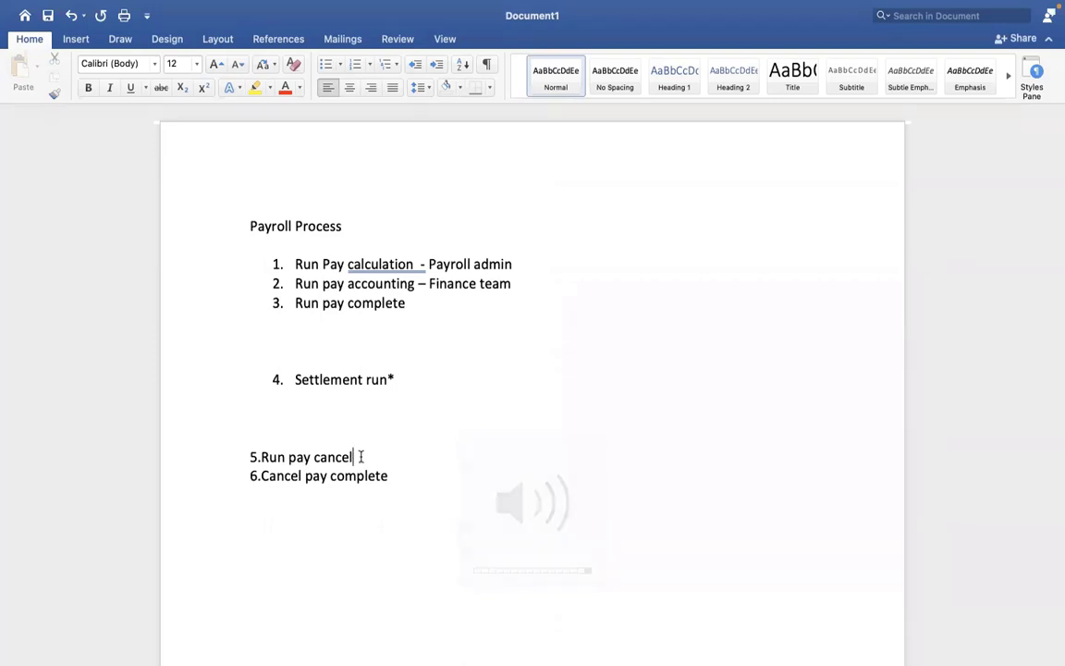
{"action": "left_click_drag", "start_coordinate": [392, 478], "coordinate": [319, 477]}
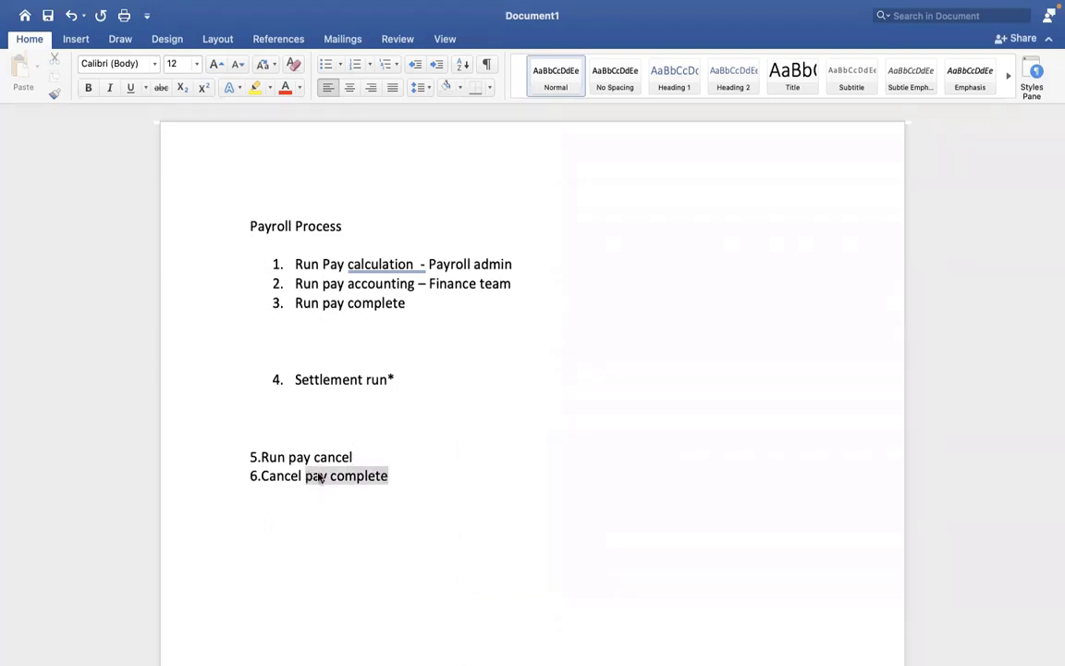
{"action": "left_click_drag", "start_coordinate": [409, 303], "coordinate": [294, 301]}
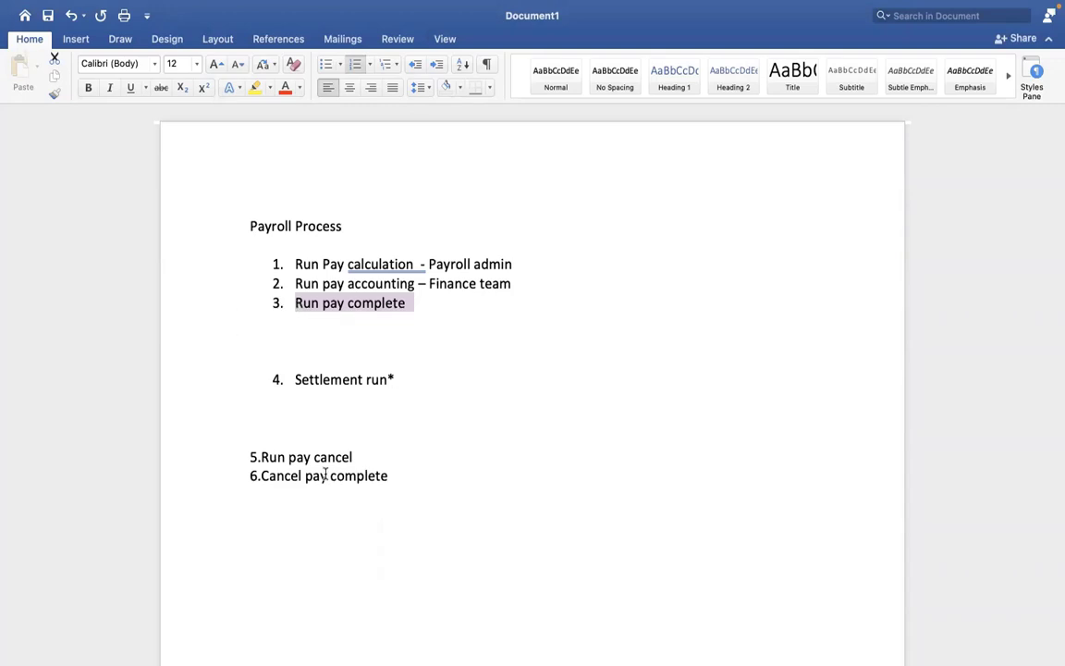
{"action": "left_click_drag", "start_coordinate": [416, 481], "coordinate": [263, 477]}
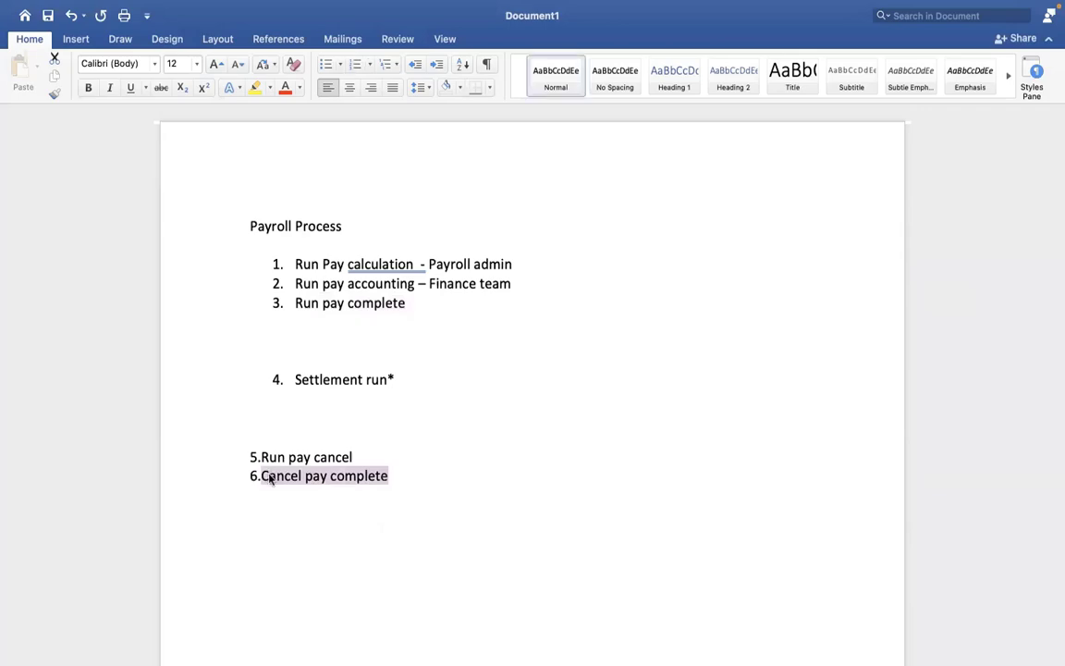
{"action": "left_click", "coordinate": [344, 404]}
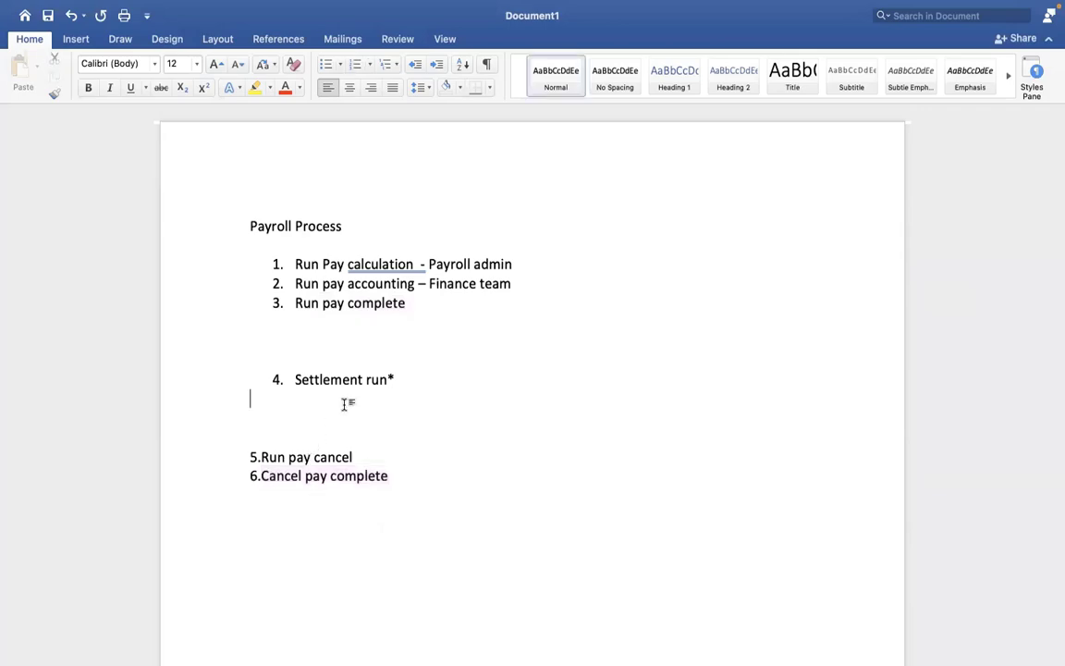
Switch to Workday, search for "cancel pay" and open the Cancel Pay Complete task.
{"action": "key", "text": "ctrl+Right"}
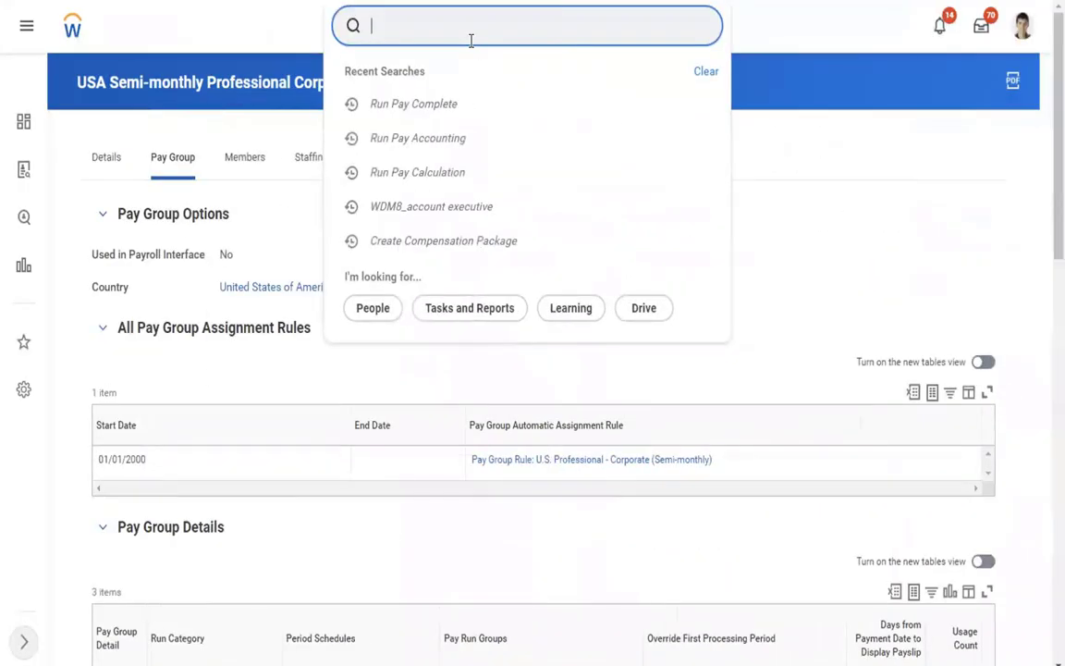
{"action": "type", "text": "cancel"}
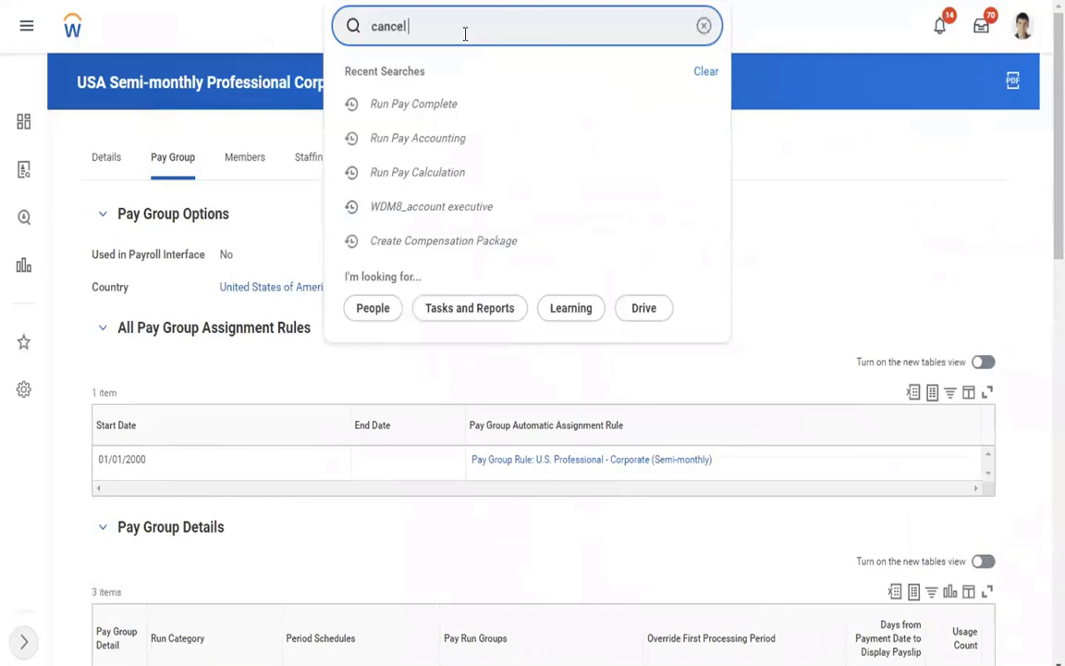
{"action": "type", "text": " pay"}
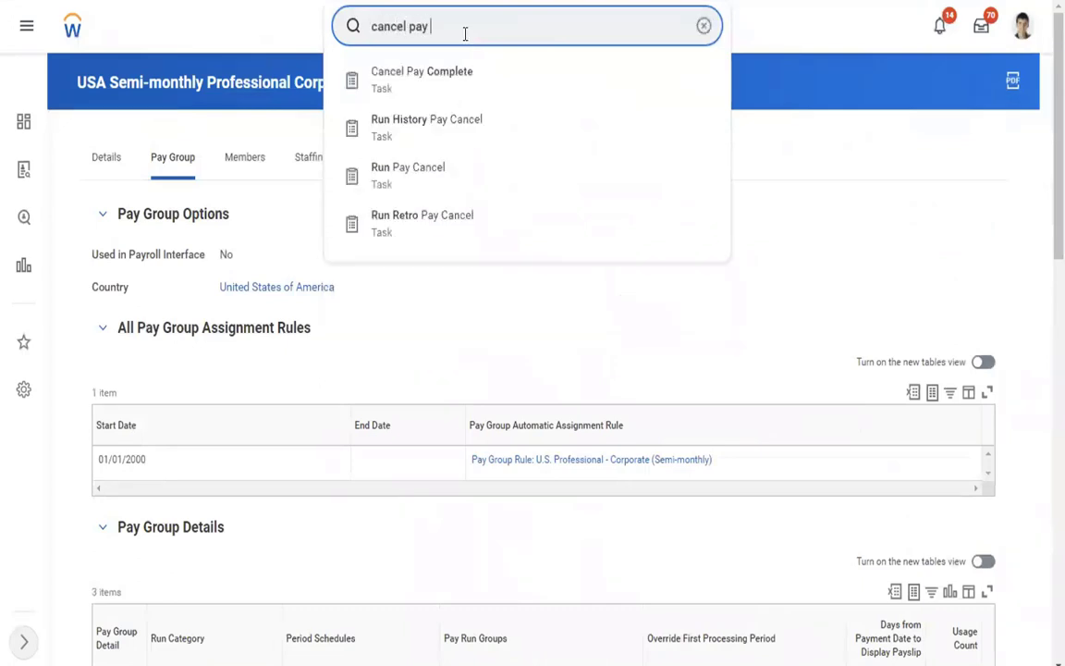
{"action": "left_click", "coordinate": [437, 86]}
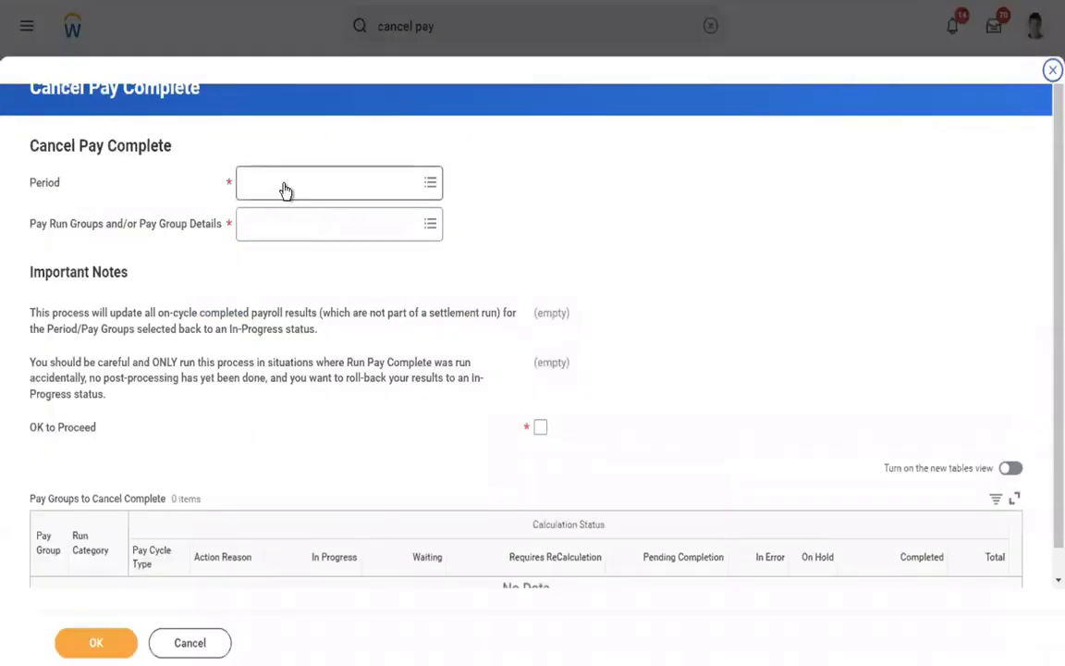
Set the period to cancel complete to 01/01/2019 - 01/15/2019 (Semi-monthly).
{"action": "left_click", "coordinate": [286, 182]}
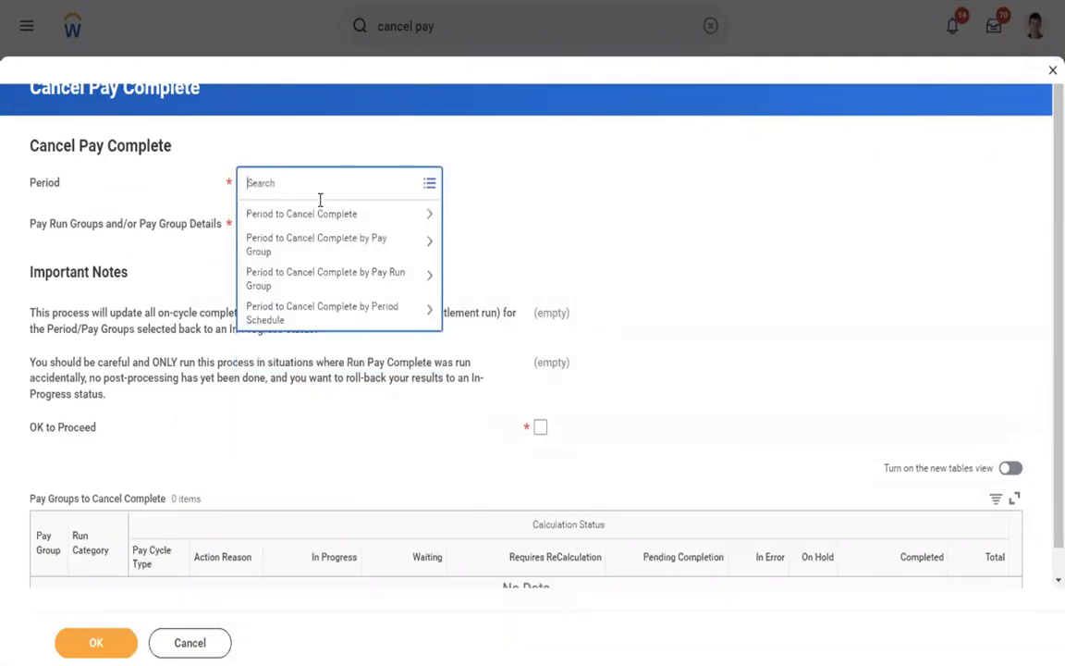
{"action": "left_click", "coordinate": [314, 215]}
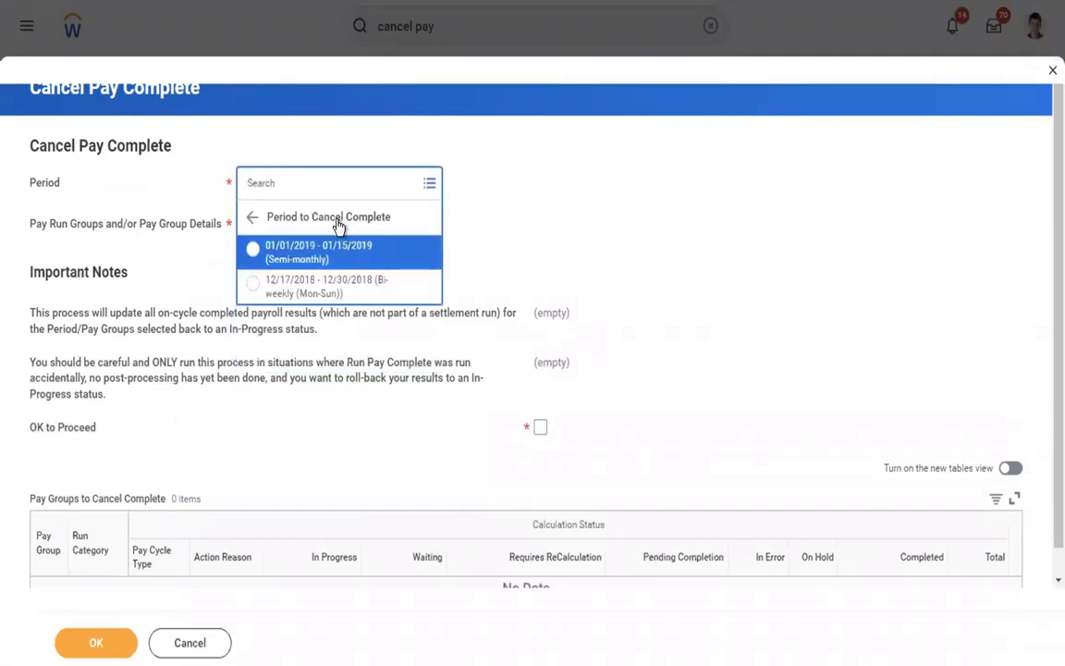
{"action": "left_click", "coordinate": [266, 251]}
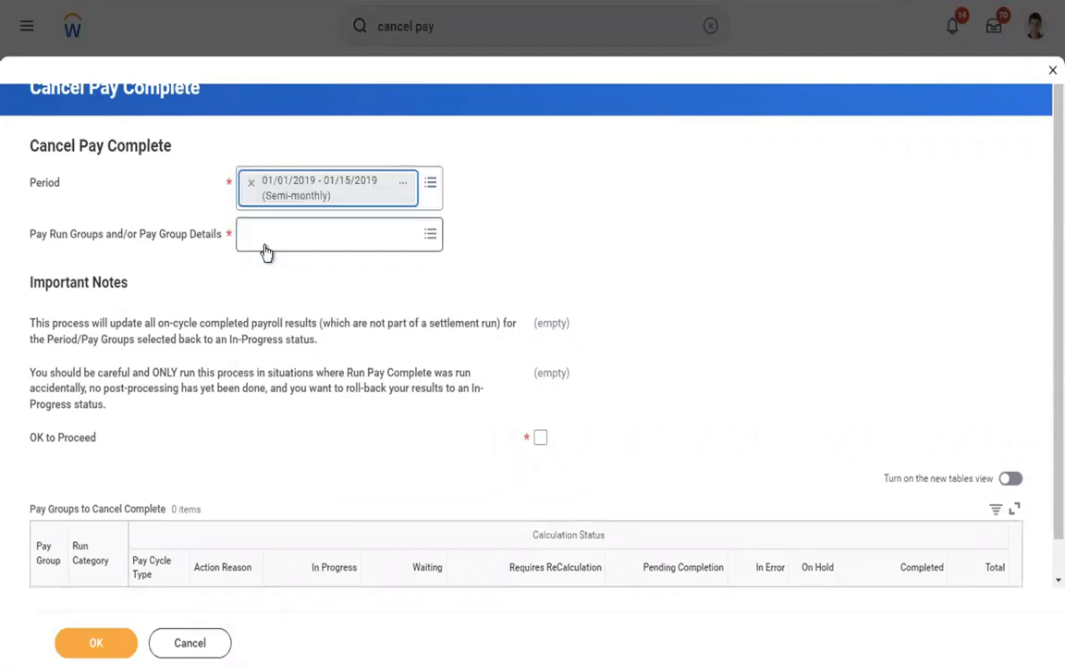
Choose the USA Semi-monthly Professional Corporate: Regular (Semi-monthly) pay group detail and read through the Important Notes.
{"action": "left_click", "coordinate": [352, 234]}
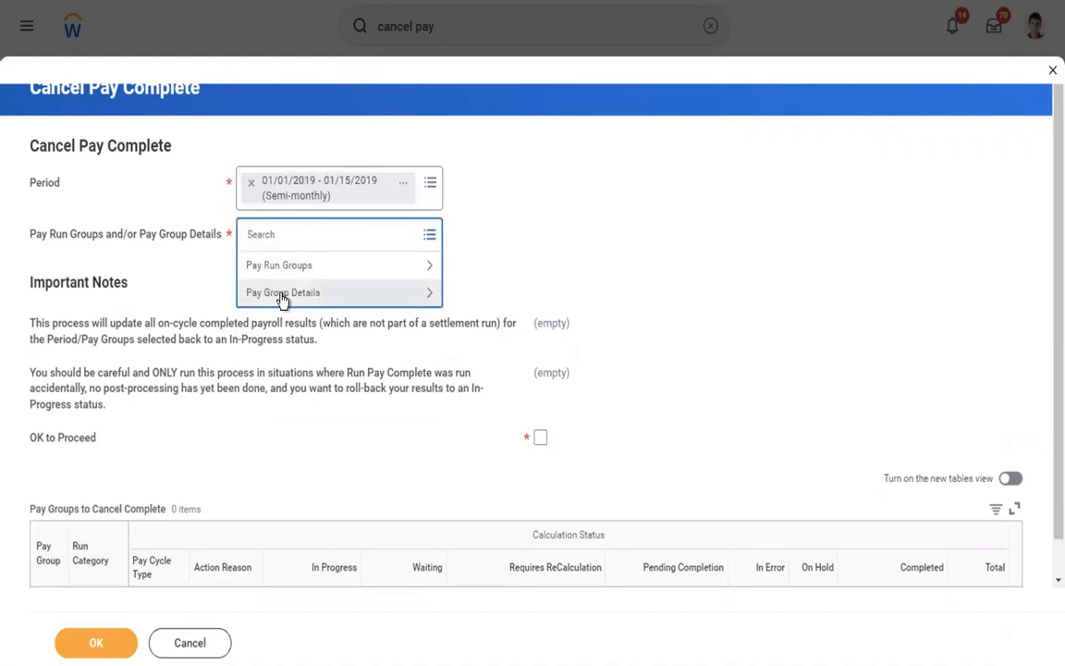
{"action": "left_click", "coordinate": [282, 294]}
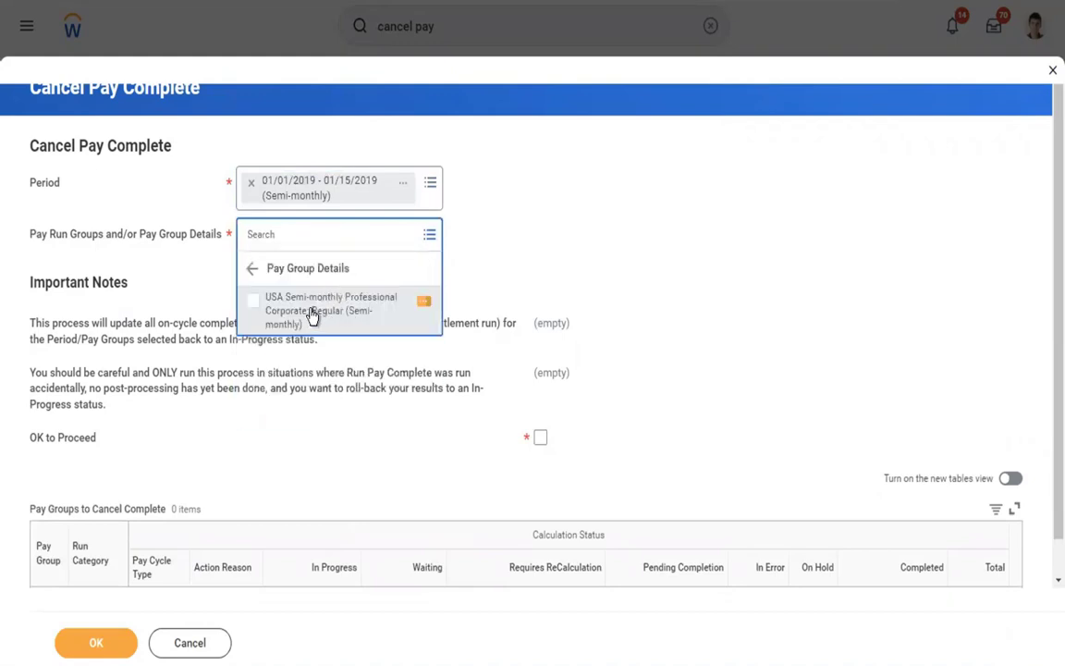
{"action": "left_click", "coordinate": [313, 316]}
{"action": "left_click", "coordinate": [467, 199]}
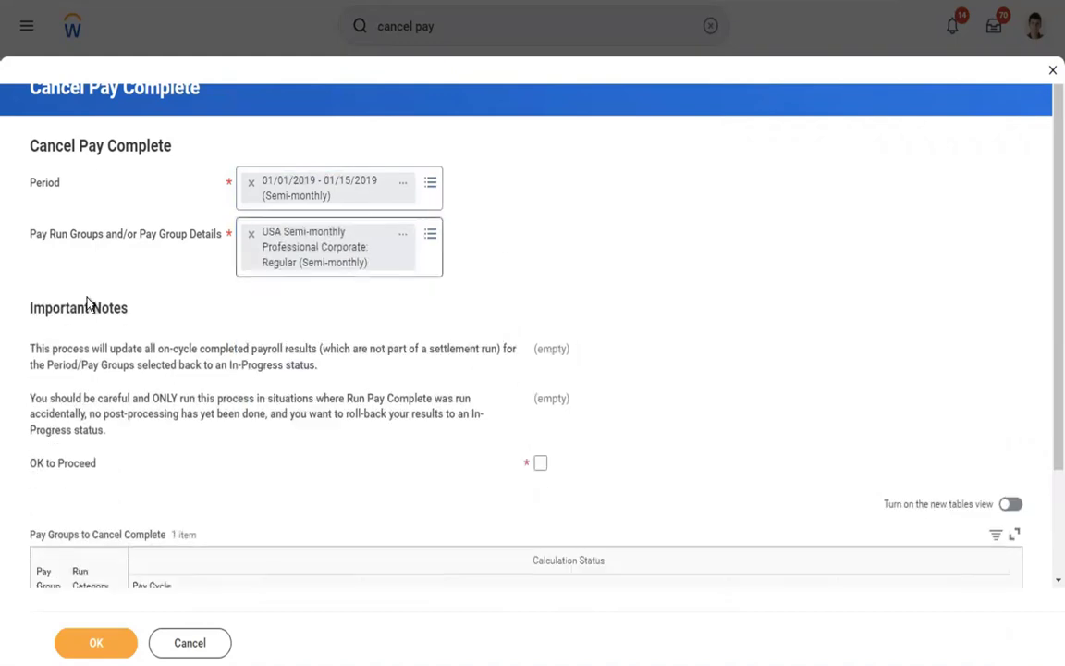
{"action": "left_click_drag", "start_coordinate": [32, 348], "coordinate": [104, 465]}
{"action": "left_click", "coordinate": [760, 271]}
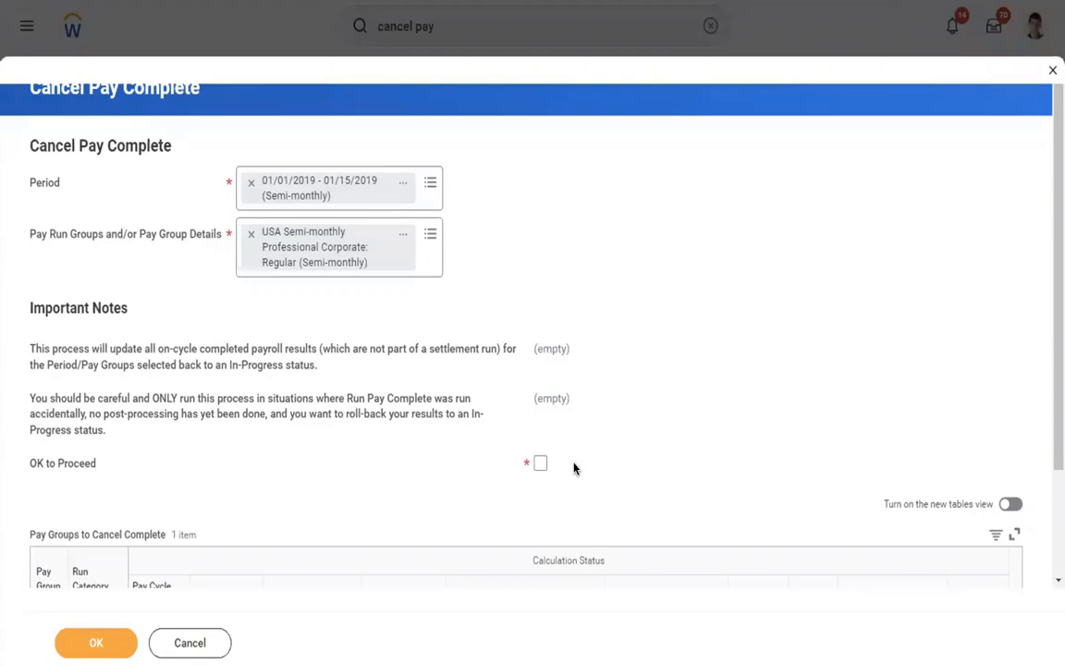
Switch to the Word document and review the pay calculation, pay accounting and pay complete steps by highlighting them.
{"action": "key", "text": "ctrl+Left"}
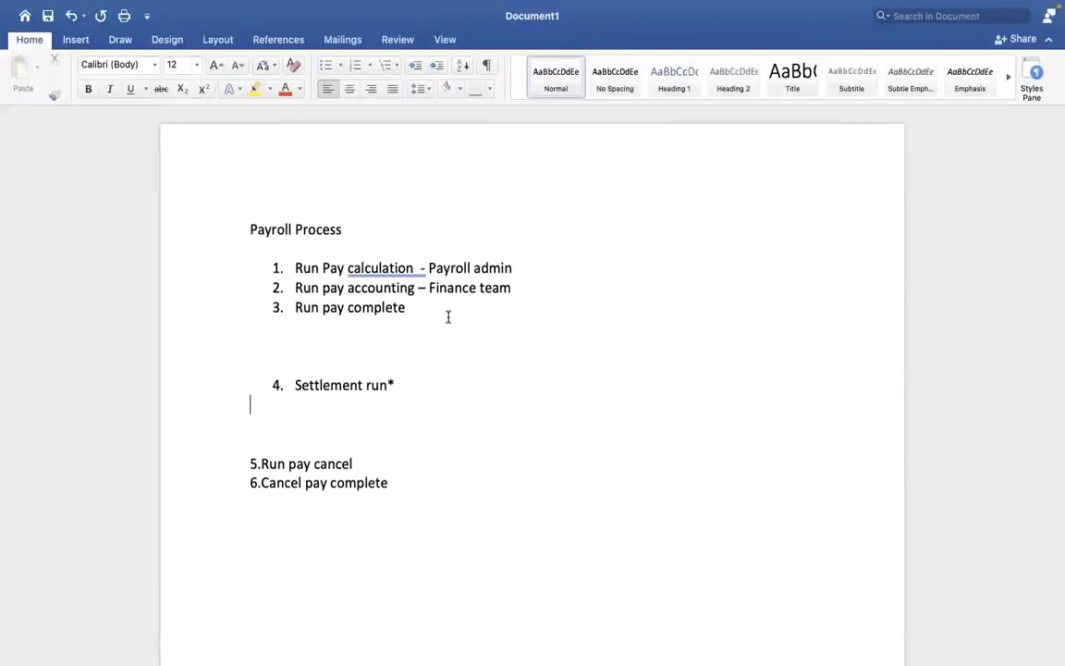
{"action": "left_click", "coordinate": [449, 318]}
{"action": "left_click", "coordinate": [295, 267]}
{"action": "key", "text": "shift+Down"}
{"action": "left_click_drag", "start_coordinate": [308, 296], "coordinate": [400, 312]}
{"action": "left_click", "coordinate": [413, 317]}
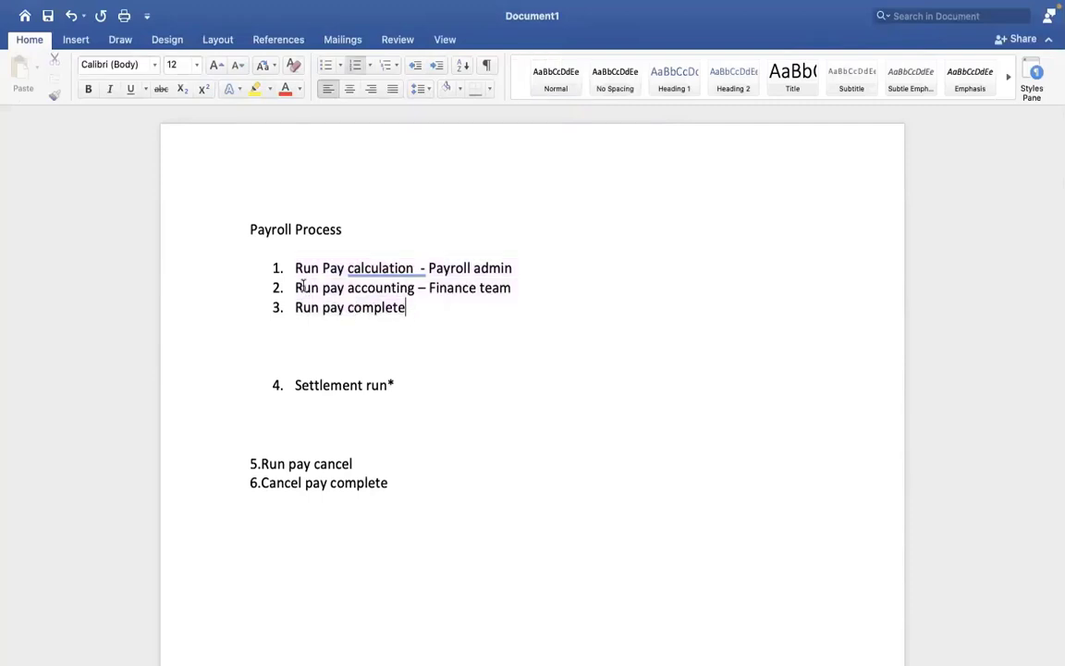
{"action": "left_click", "coordinate": [493, 321]}
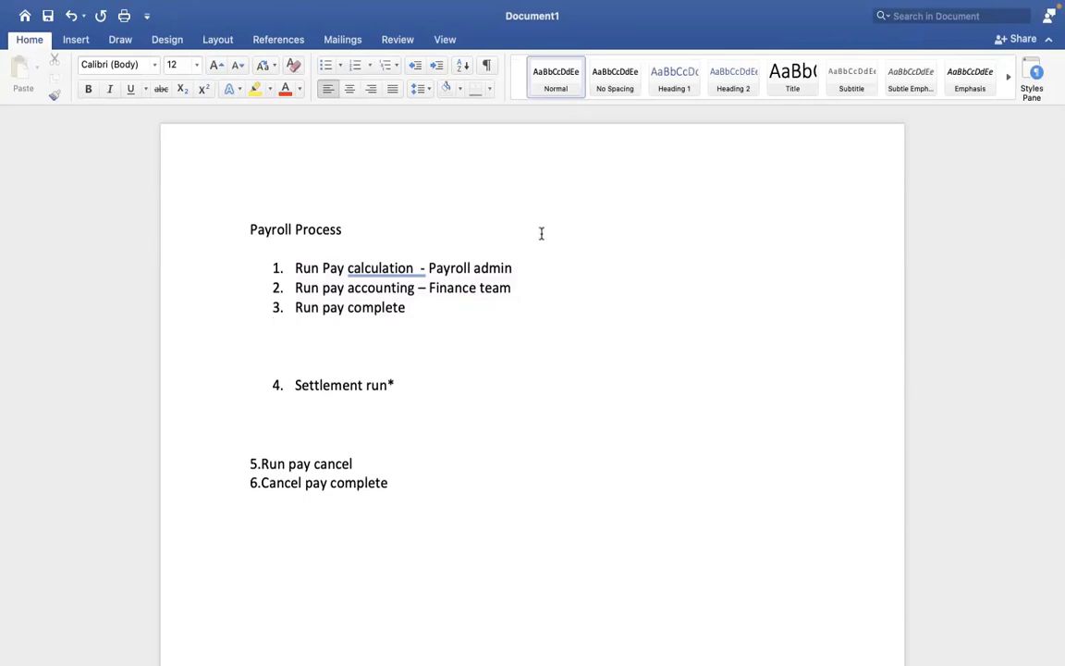
Highlight "Run Pay calculation - Payroll admin" and "Run pay accounting" in the process list, and clear the selection.
{"action": "left_click_drag", "start_coordinate": [514, 267], "coordinate": [306, 270]}
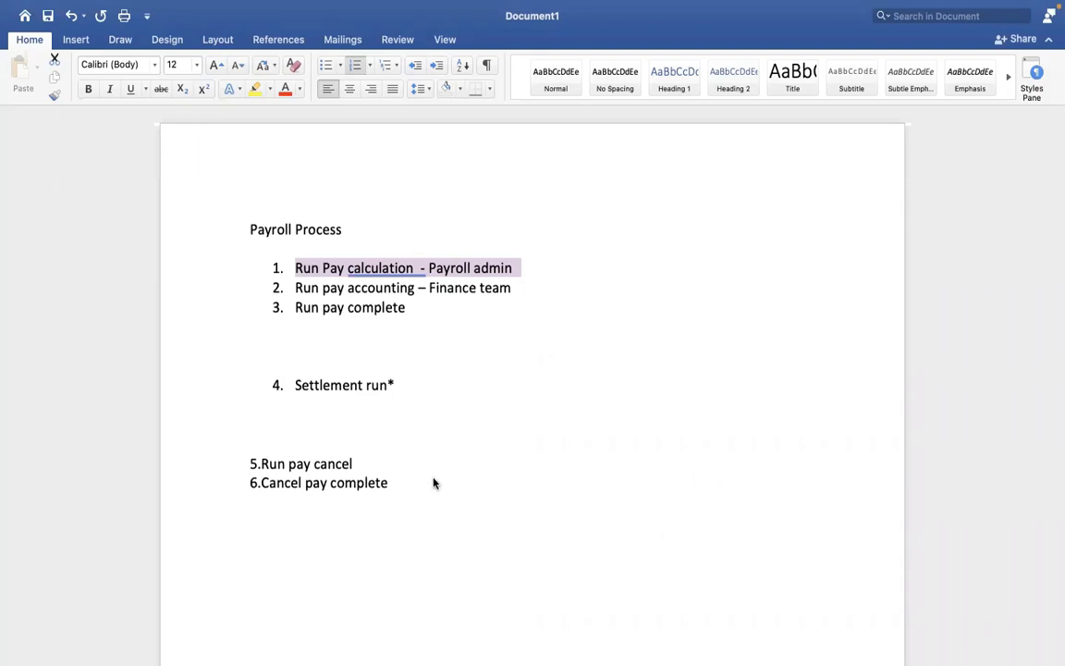
{"action": "left_click", "coordinate": [545, 342]}
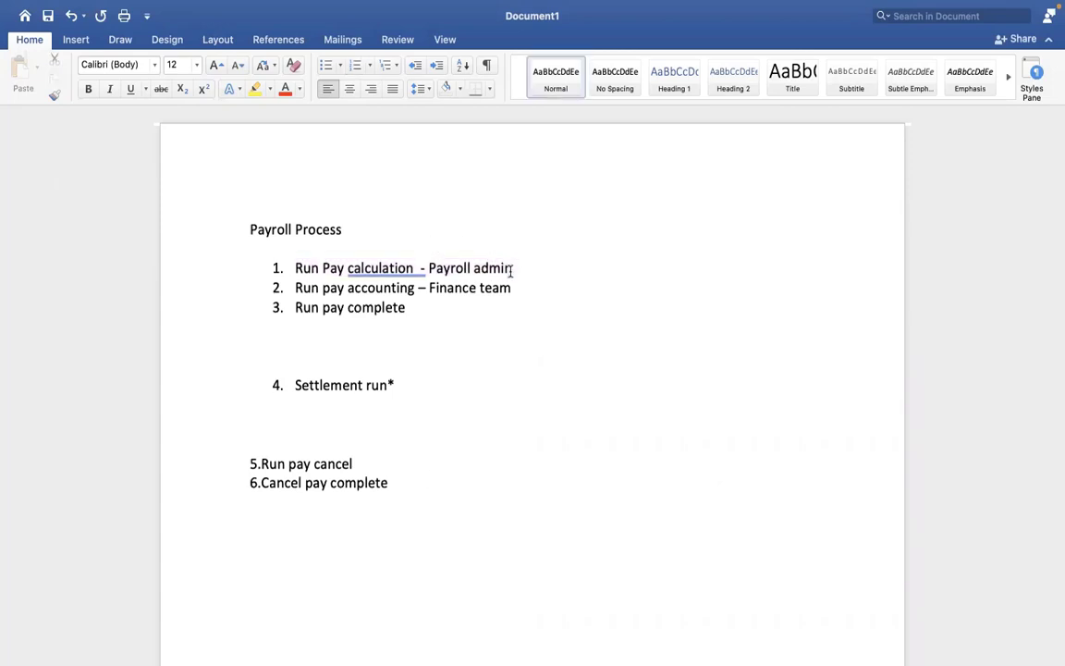
{"action": "left_click_drag", "start_coordinate": [516, 268], "coordinate": [314, 270]}
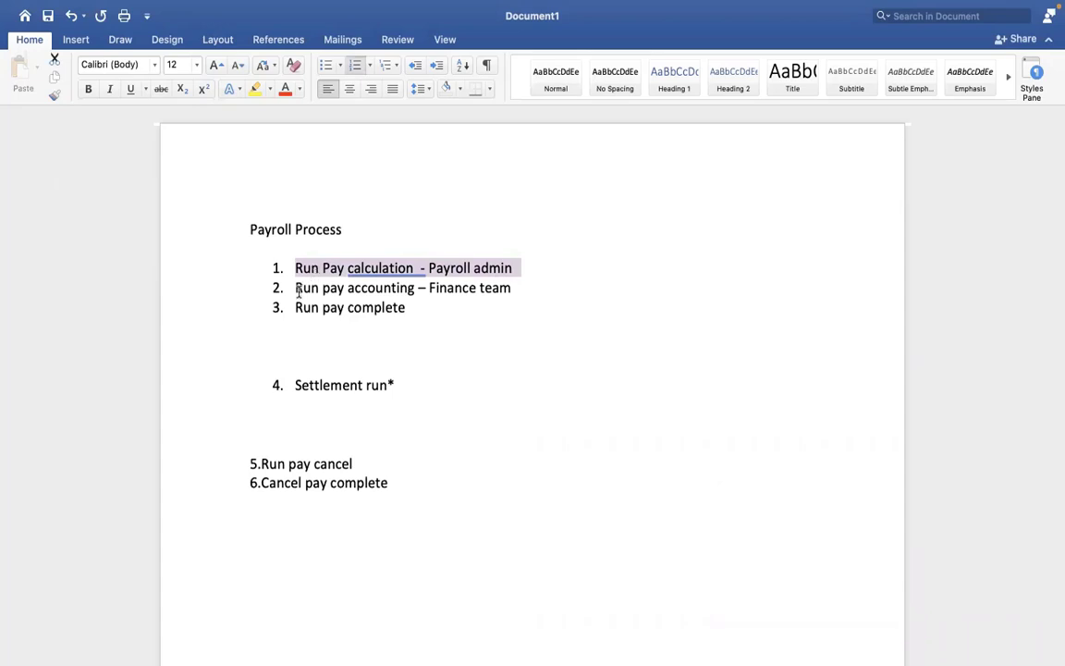
{"action": "left_click_drag", "start_coordinate": [294, 288], "coordinate": [413, 293]}
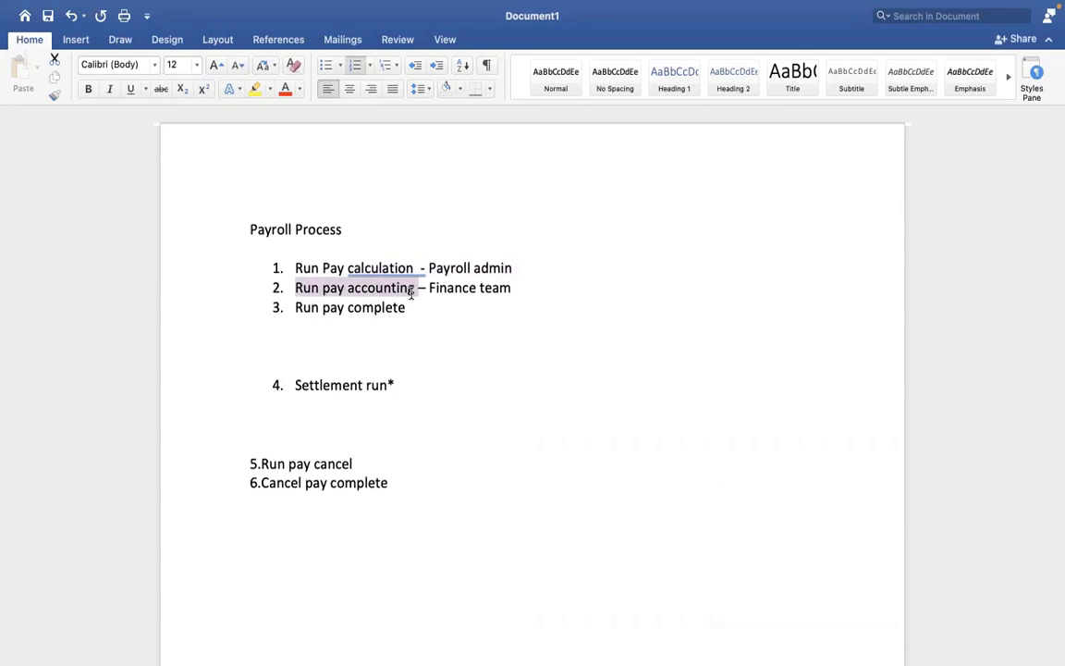
{"action": "left_click", "coordinate": [349, 293]}
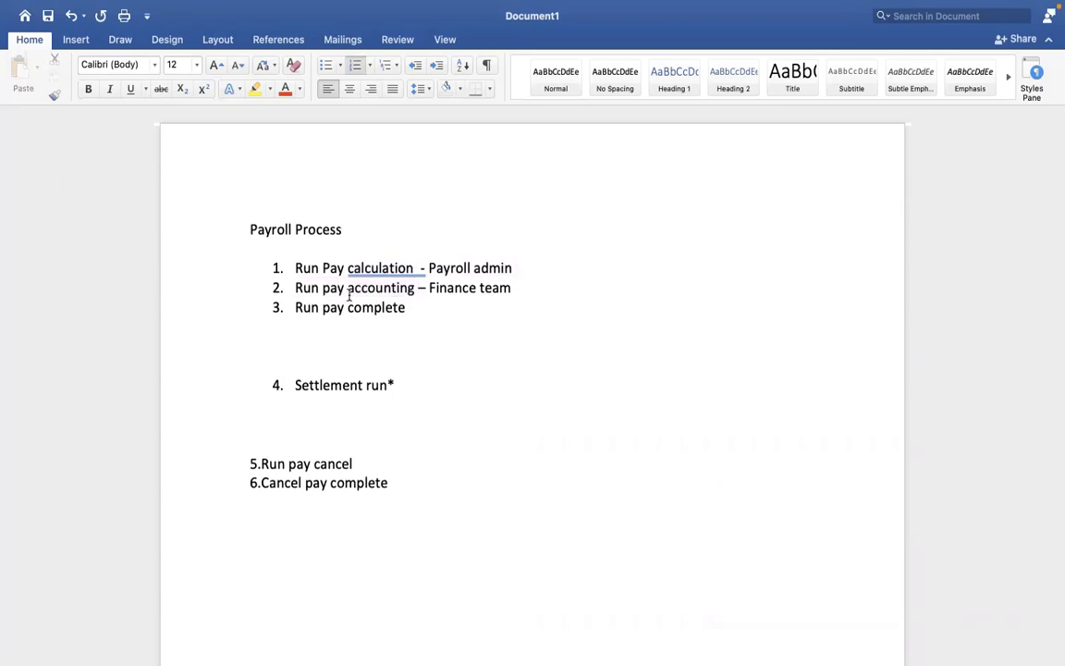
Highlight "Run pay complete" and "Run pay accounting – Finance team" in the list, and return to the Cancel Pay Complete form in Workday.
{"action": "left_click_drag", "start_coordinate": [407, 307], "coordinate": [477, 271]}
{"action": "left_click", "coordinate": [510, 310]}
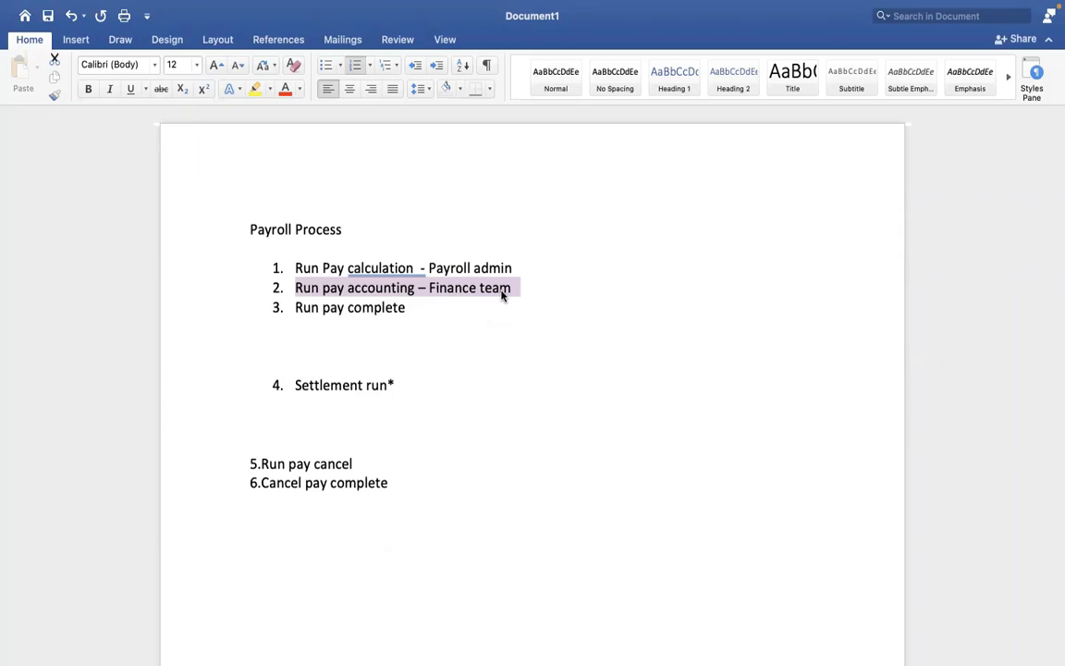
{"action": "left_click", "coordinate": [416, 307]}
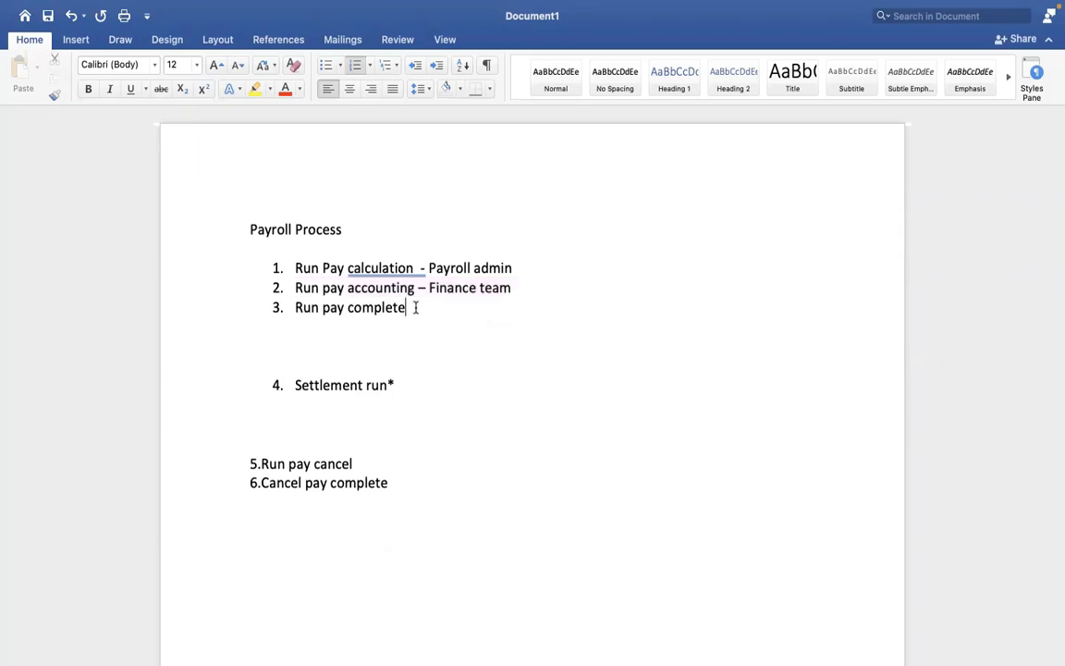
{"action": "left_click_drag", "start_coordinate": [398, 307], "coordinate": [298, 307]}
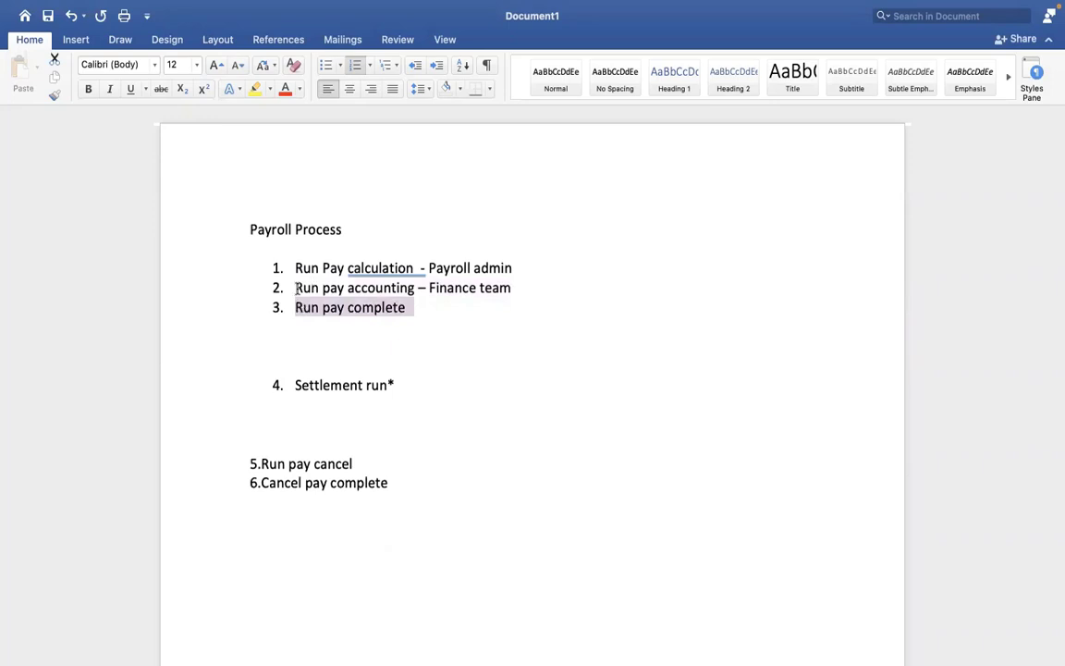
{"action": "left_click_drag", "start_coordinate": [296, 288], "coordinate": [576, 288]}
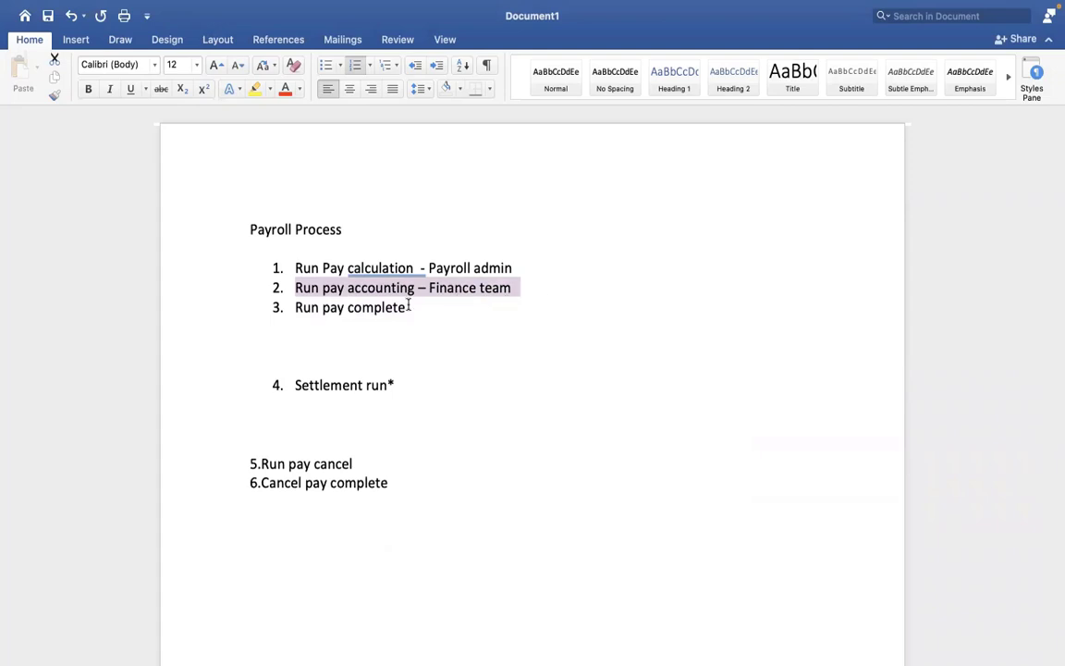
{"action": "key", "text": "ctrl+Right"}
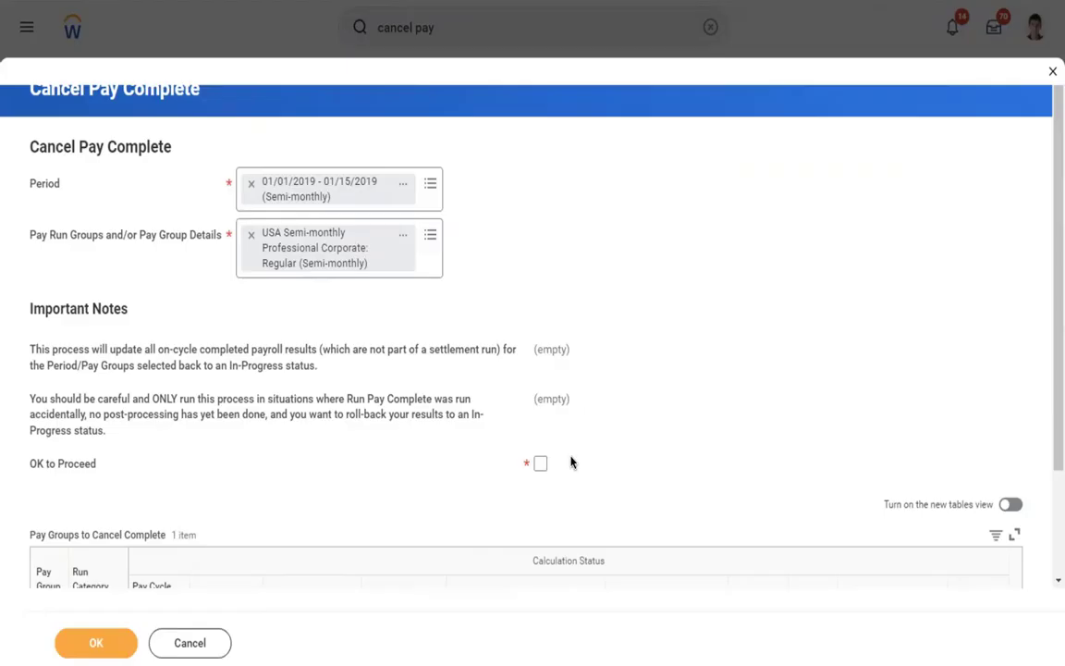